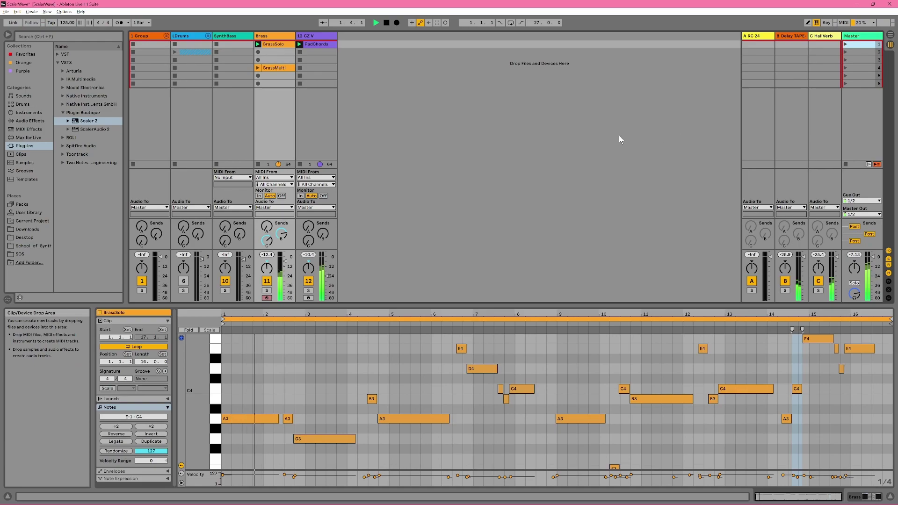
Step: View the device chains of the Brass and CZ V tracks while the clips play, and stop playback
double_click(283, 40)
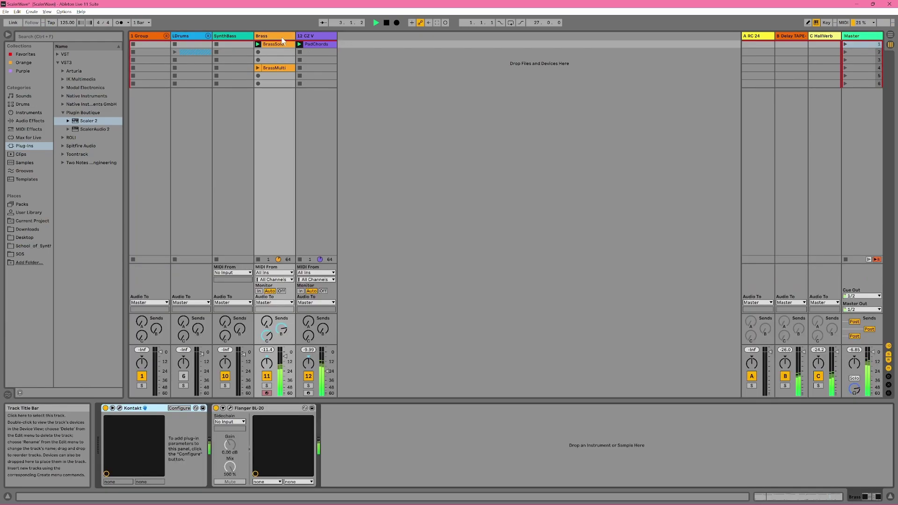
click(308, 36)
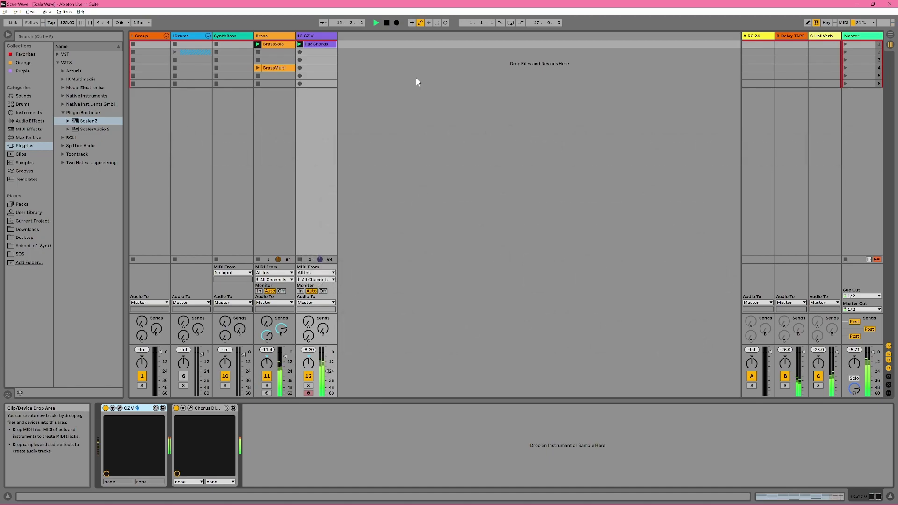
key(space)
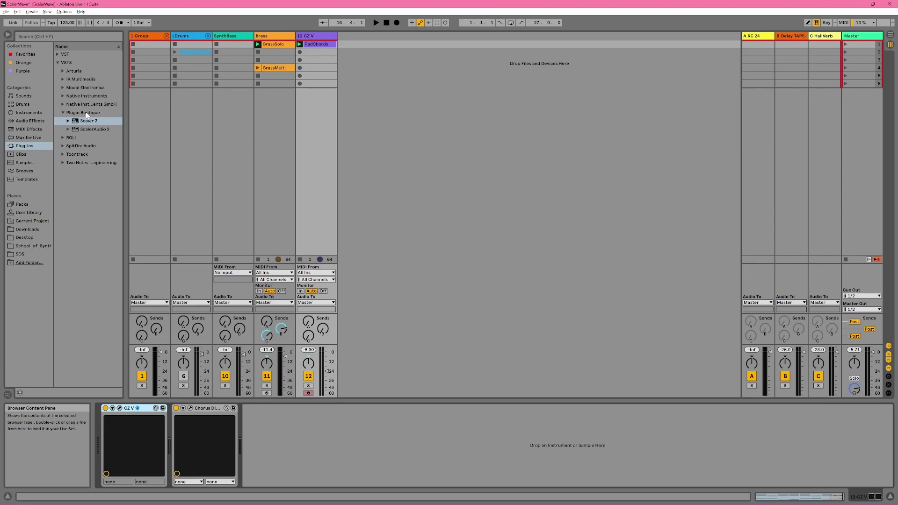
Step: Load Scaler 2 onto a new track, and enlarge and reposition its plugin window beside the tracks
drag(88, 121, 513, 116)
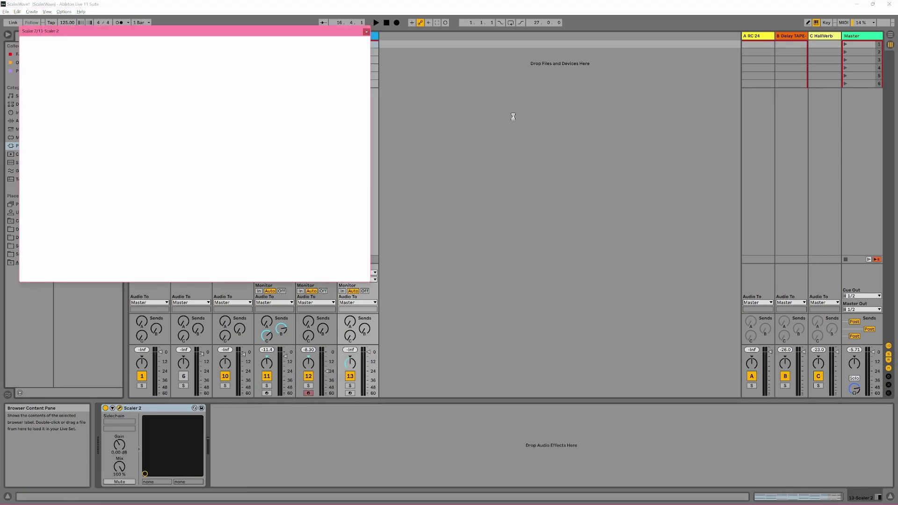
drag(290, 32, 696, 60)
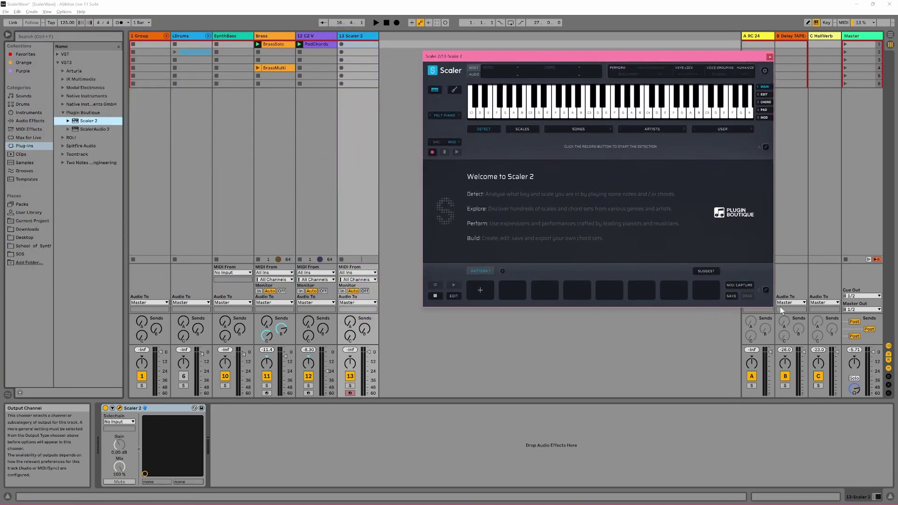
drag(772, 303, 893, 400)
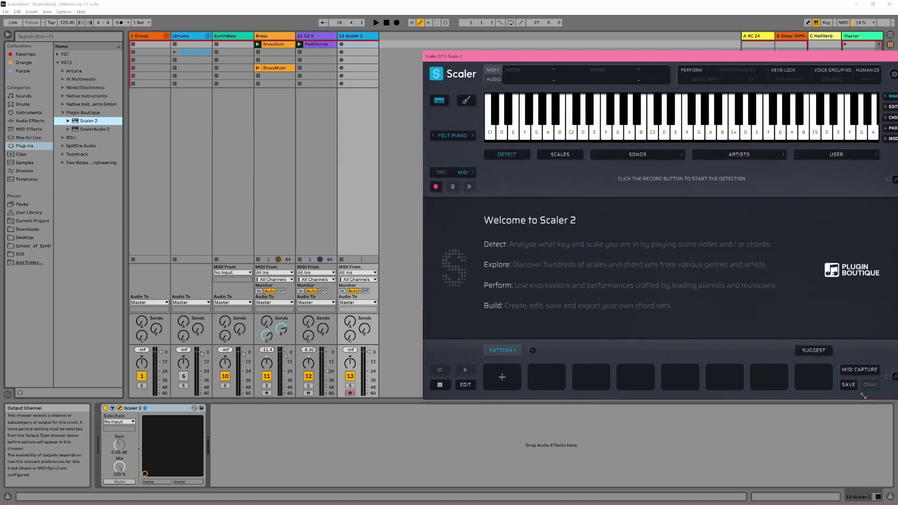
drag(668, 58, 637, 46)
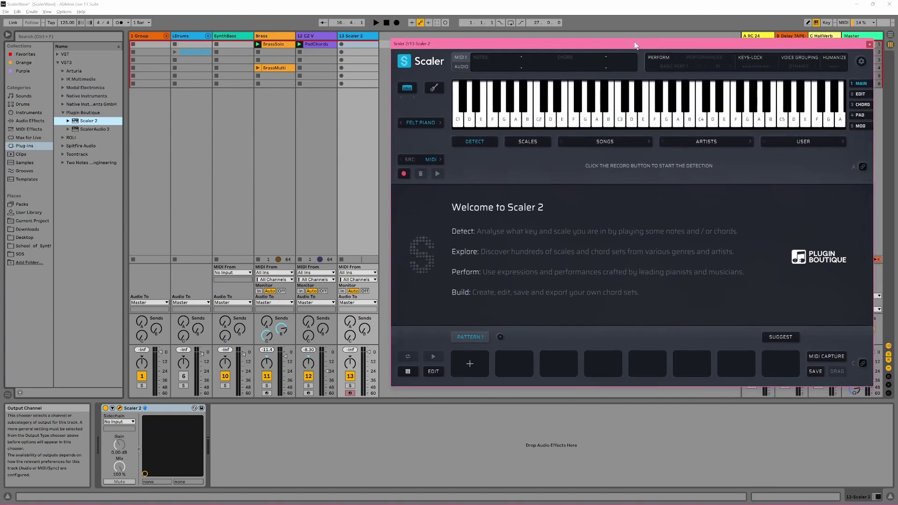
Step: Move the PadChords clip to the Scaler 2 track and play it soloed while Scaler detects its chords from MIDI
click(314, 43)
drag(330, 45, 344, 44)
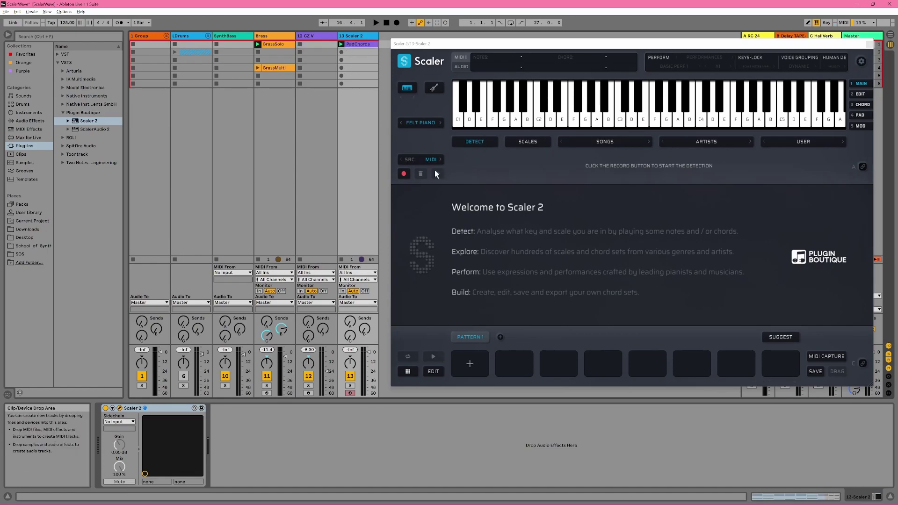
click(406, 174)
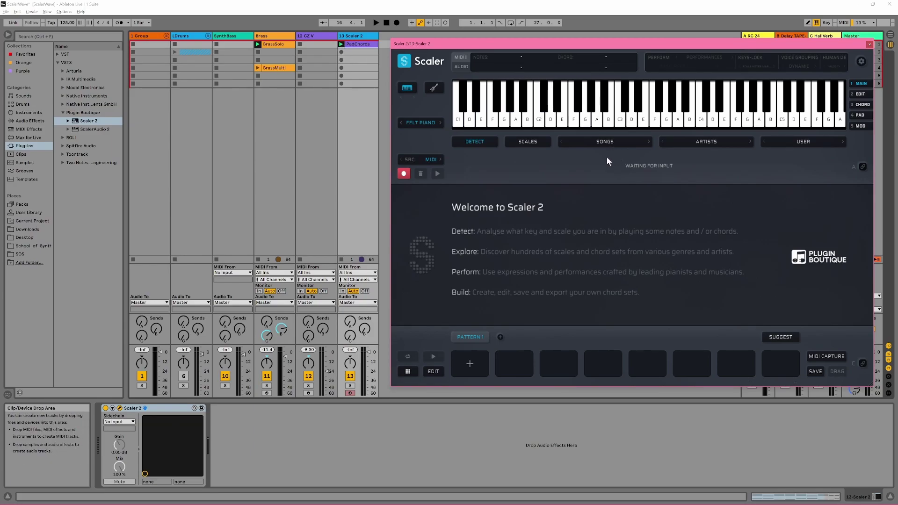
click(350, 385)
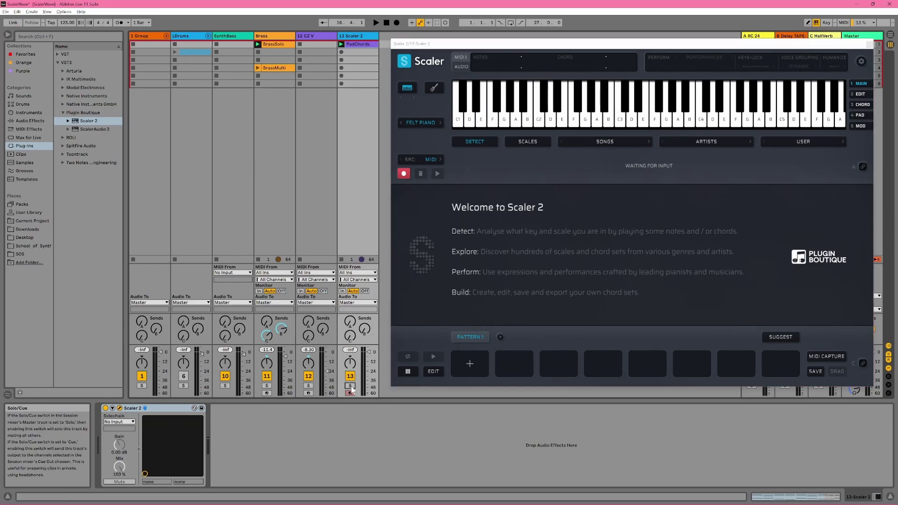
click(341, 45)
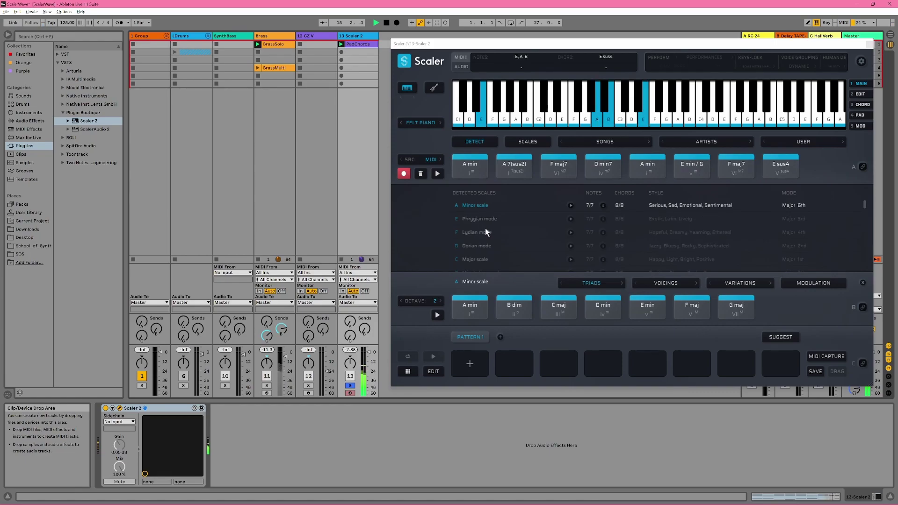
click(406, 174)
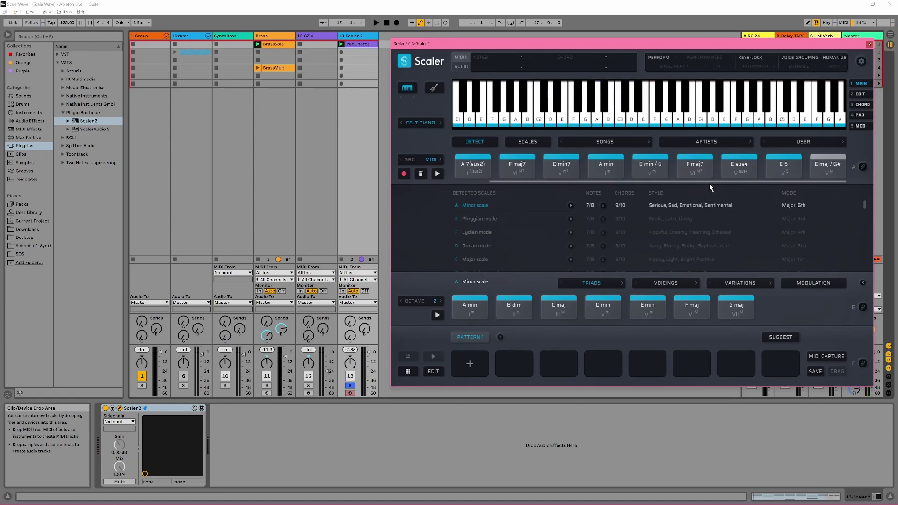
Step: Audition the detected E sus4 and E 5 chords, and remove E 5 from the detected set
click(739, 166)
click(780, 167)
right_click(780, 167)
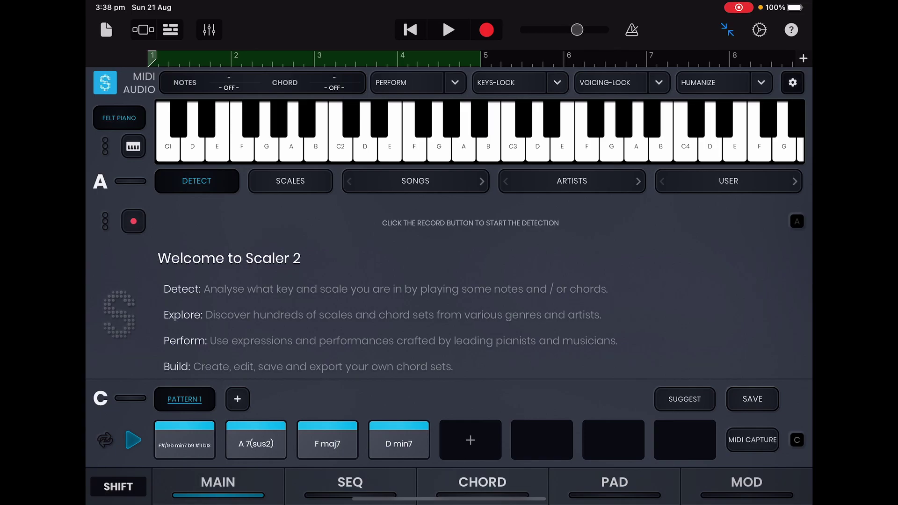
Step: In GarageBand on the iPad, play the recorded MIDI region into Scaler 2 and detect its chords from the MIDI source
click(291, 140)
click(341, 141)
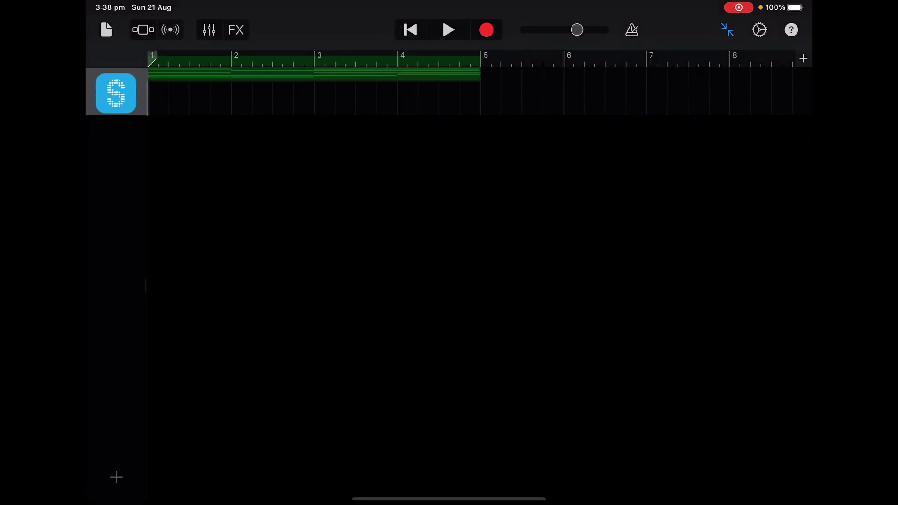
click(170, 30)
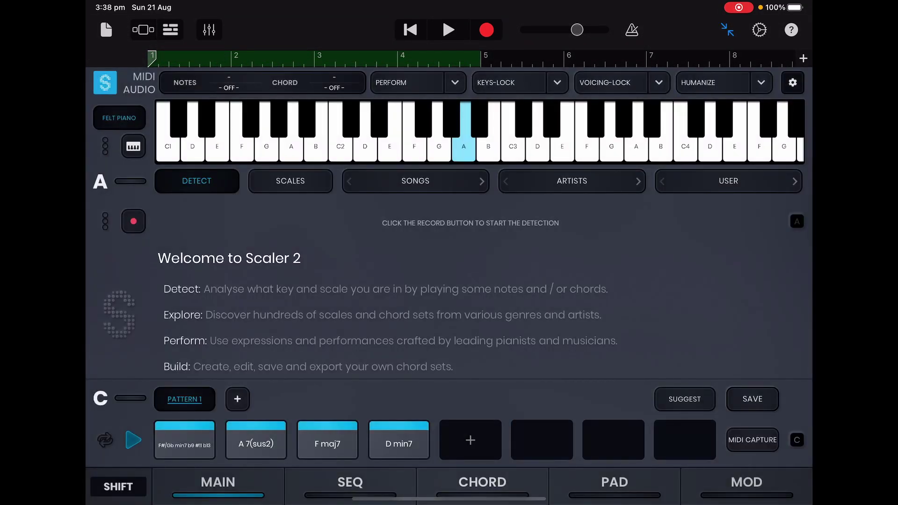
click(106, 221)
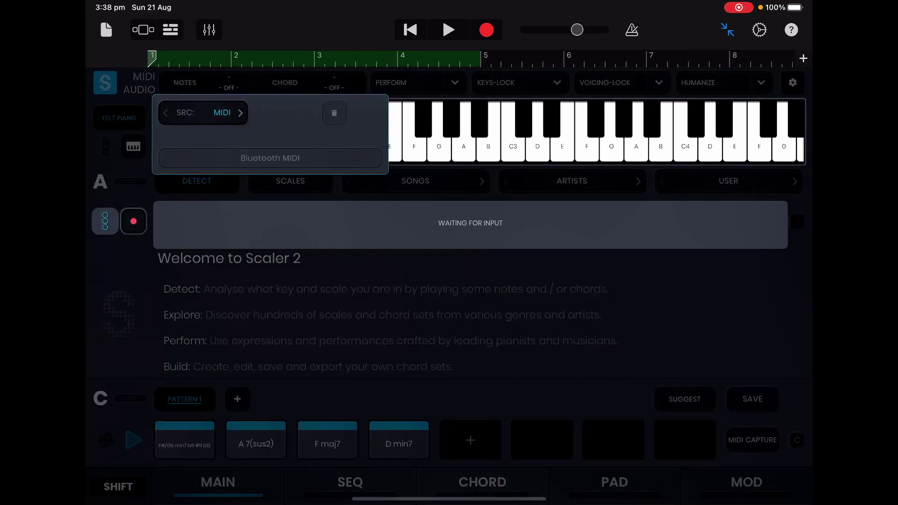
key(space)
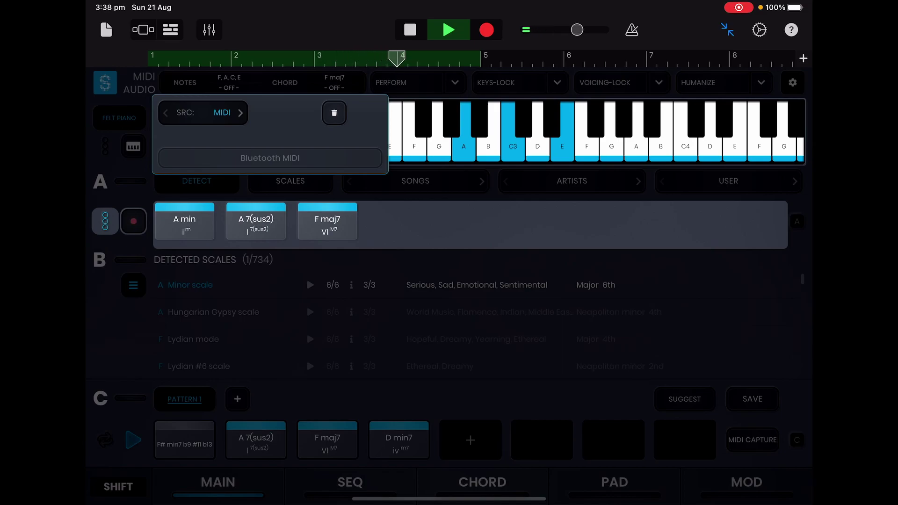
click(410, 29)
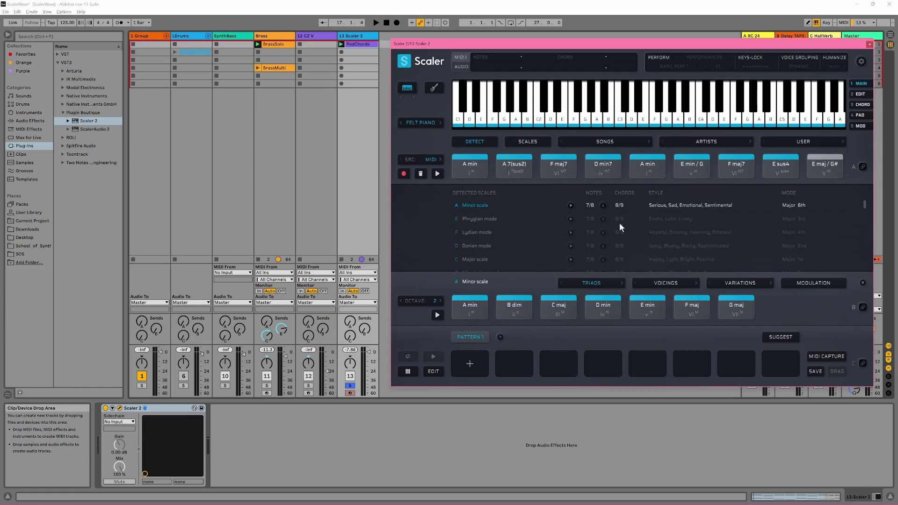
Step: Back in Ableton Live, audition the D min7, A min and F maj7 chords in Scaler's detected set
click(603, 169)
click(648, 171)
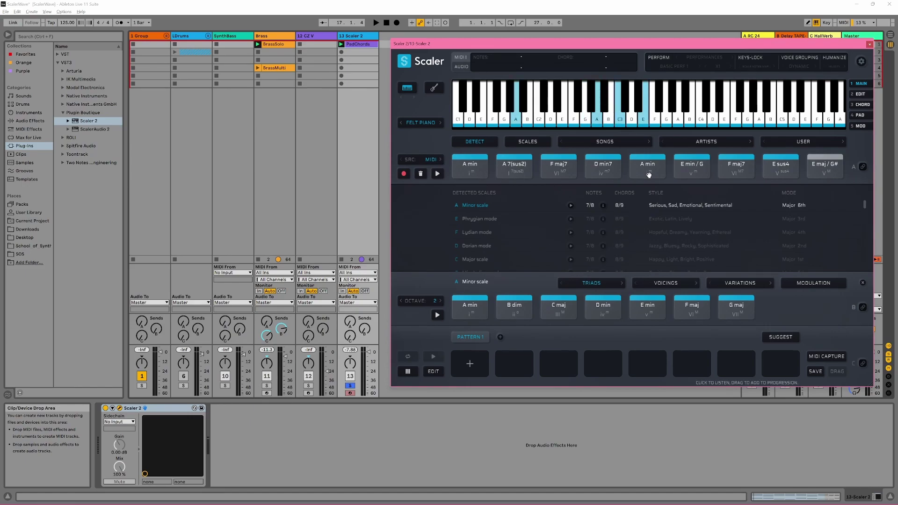
click(558, 166)
Step: Place all the detected chords in the pattern section and select Pattern 1 and Pattern 2 together
drag(449, 171, 474, 358)
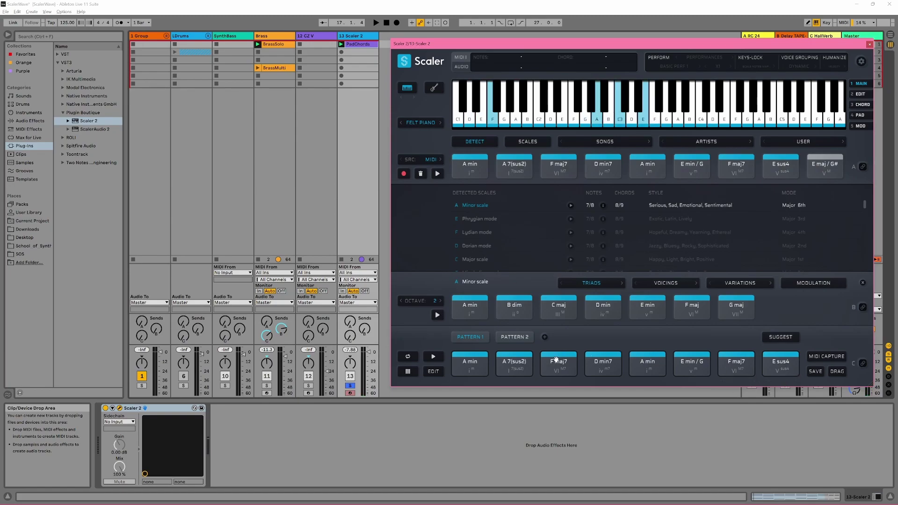
click(520, 337)
click(477, 336)
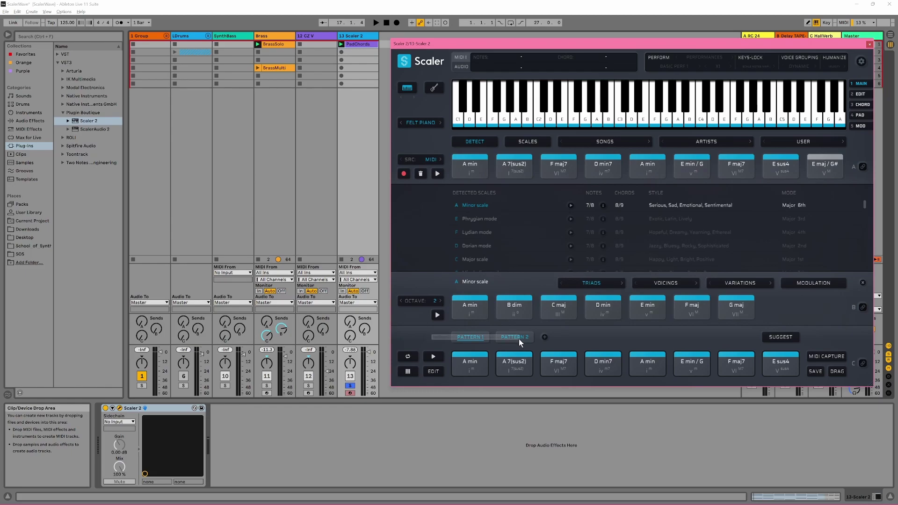
Step: Audition chords in Pattern 1, including A 7(sus2), A min, E min / G and F maj7
click(510, 354)
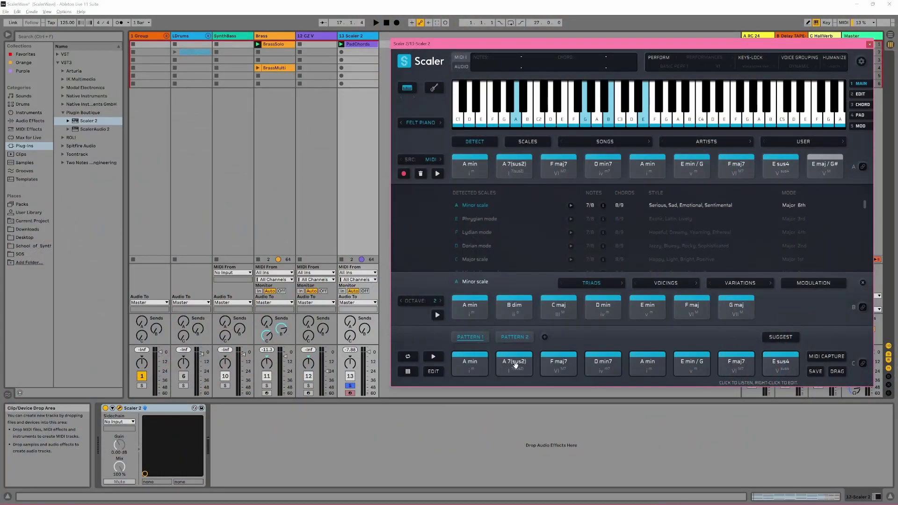
click(517, 368)
click(514, 365)
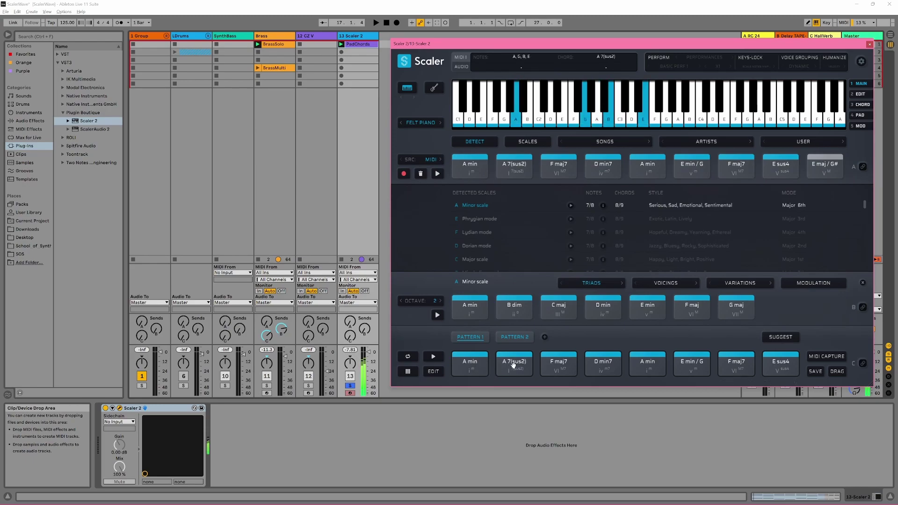
click(653, 369)
click(683, 361)
click(729, 362)
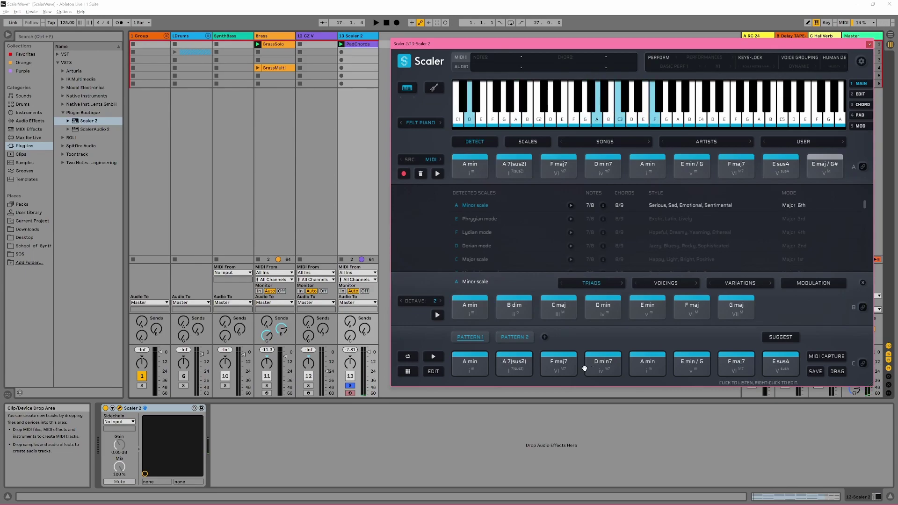
click(566, 363)
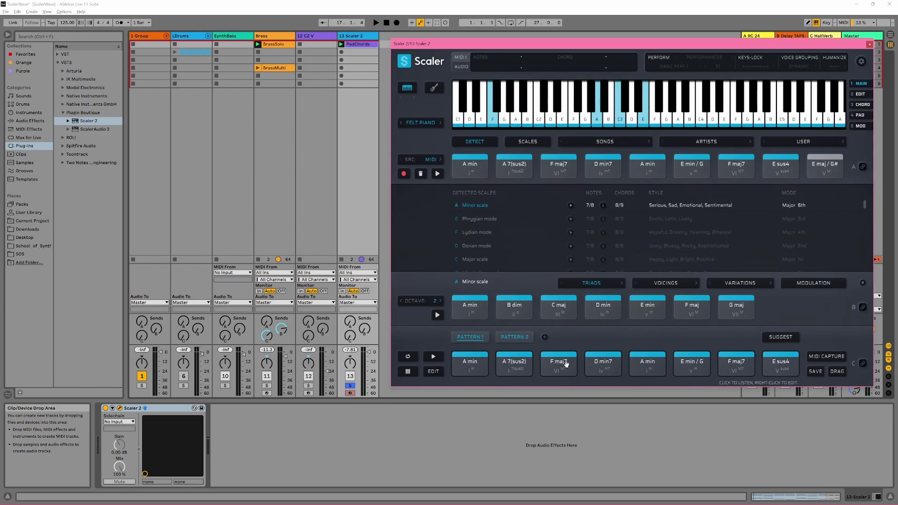
Step: Open the chord suggestions for E sus4, audition E 7(sus4), and compare Per Scale suggestions before returning to Tonal
click(774, 341)
click(527, 304)
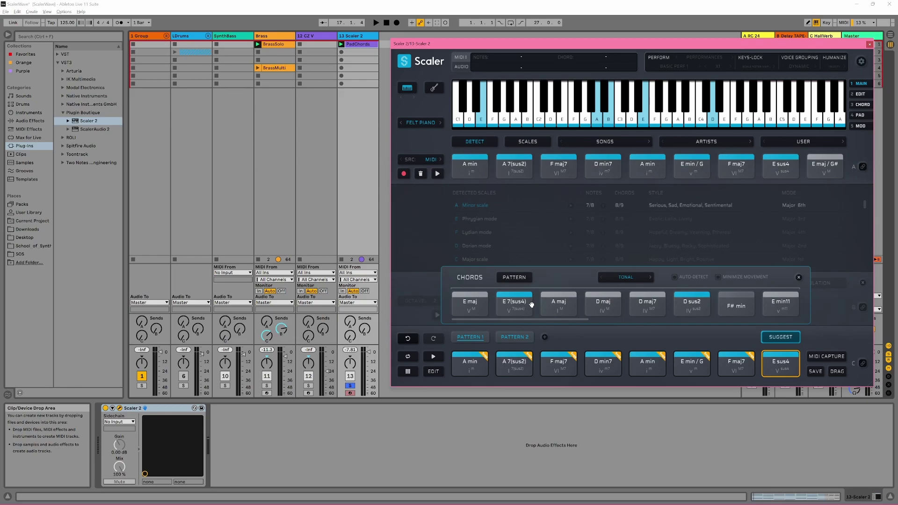
click(627, 279)
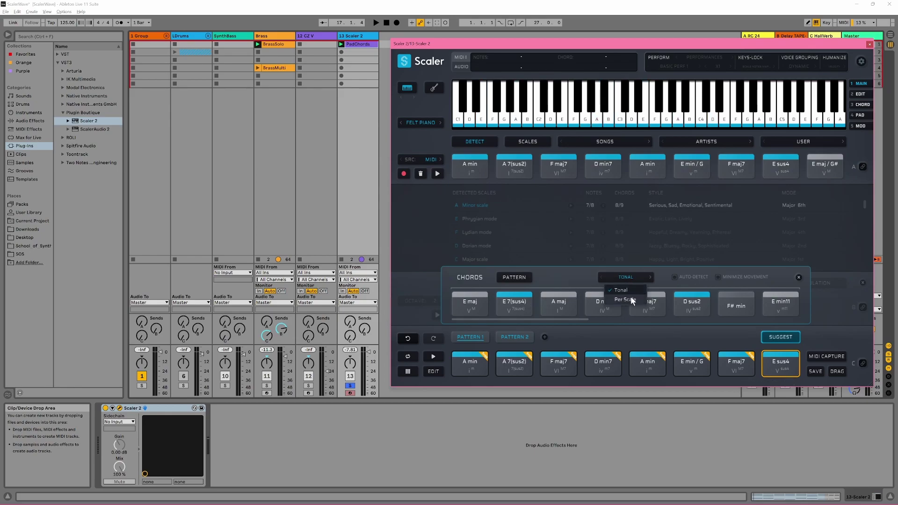
click(630, 298)
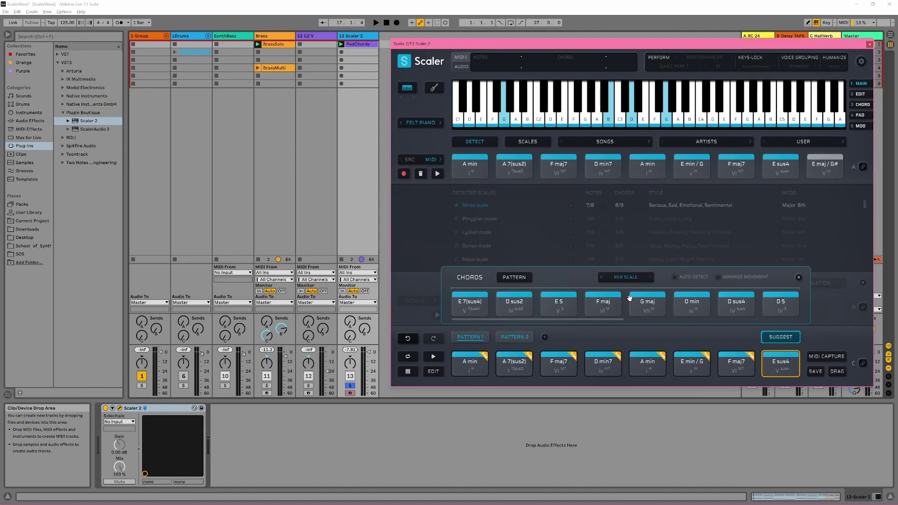
click(634, 279)
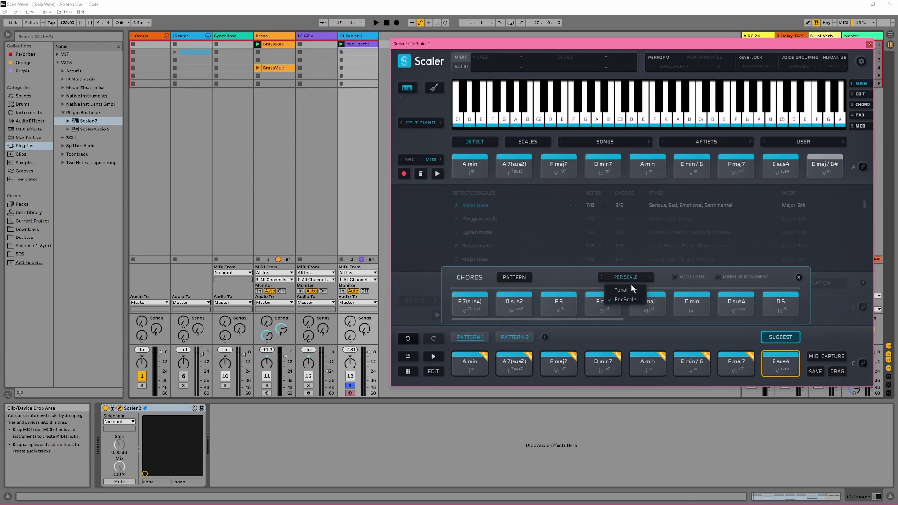
click(636, 289)
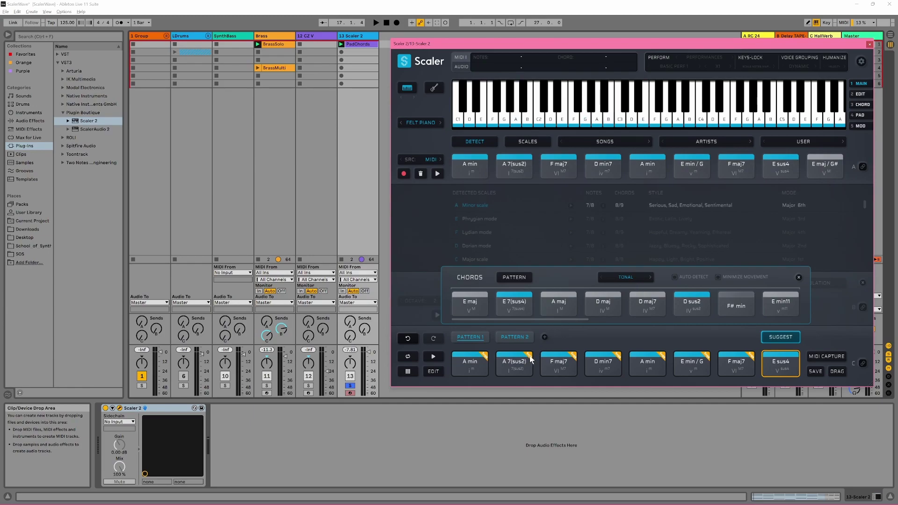
Step: Audition the Tonal suggestions for A 7(sus2): E min, E min7, A min9, A 7(no3), G maj and E min9
click(467, 305)
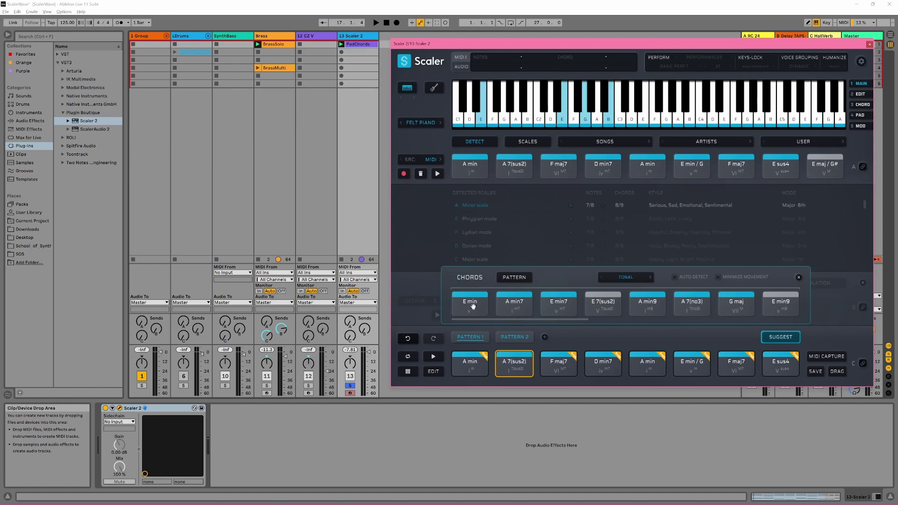
click(547, 312)
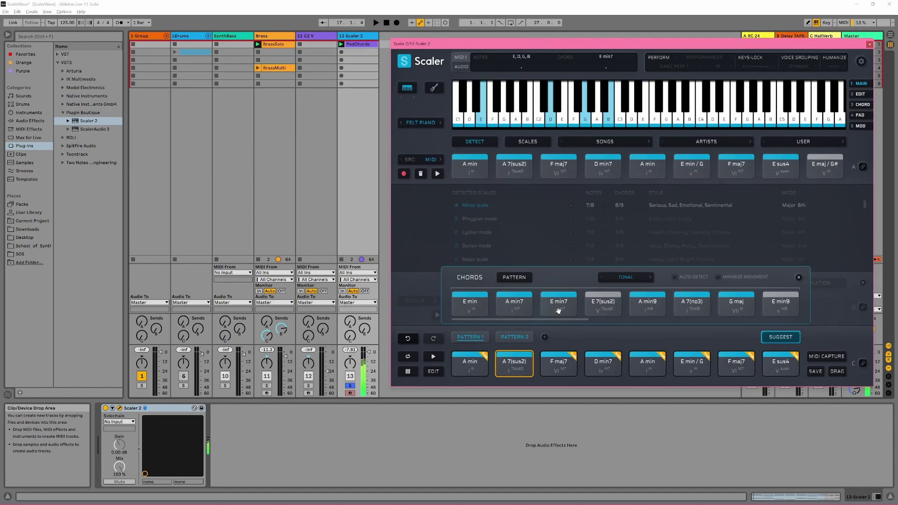
click(643, 310)
click(692, 310)
click(741, 306)
click(769, 309)
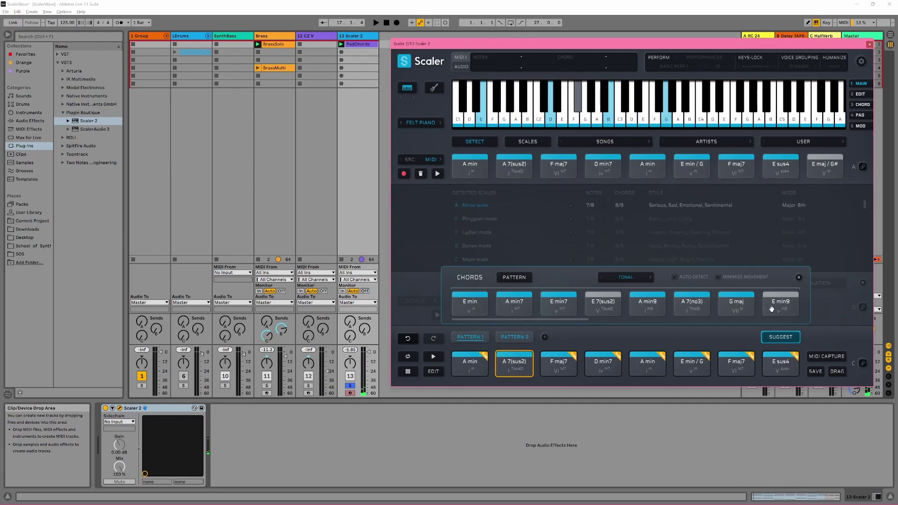
Step: Enable Minimize Movement for the chord suggestions and audition E min / G
click(719, 278)
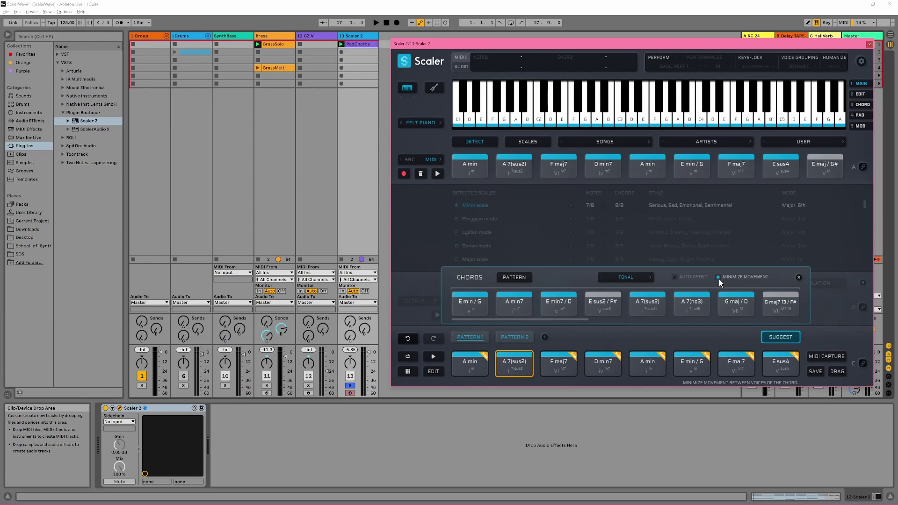
click(470, 304)
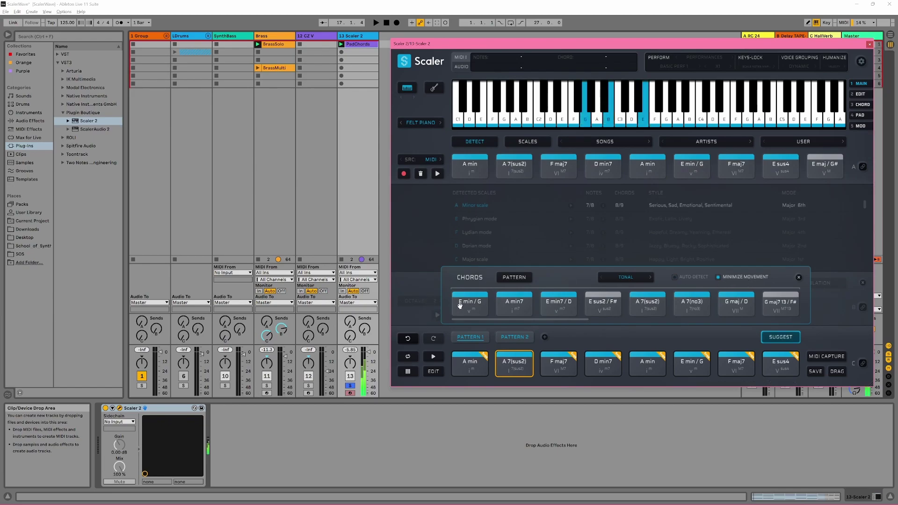
Step: Audition the suggestions A min7, E min7 / D, E sus2 / F#, A 7(sus2), A 7(no3) and G maj / D
click(514, 305)
click(564, 311)
click(608, 311)
click(651, 309)
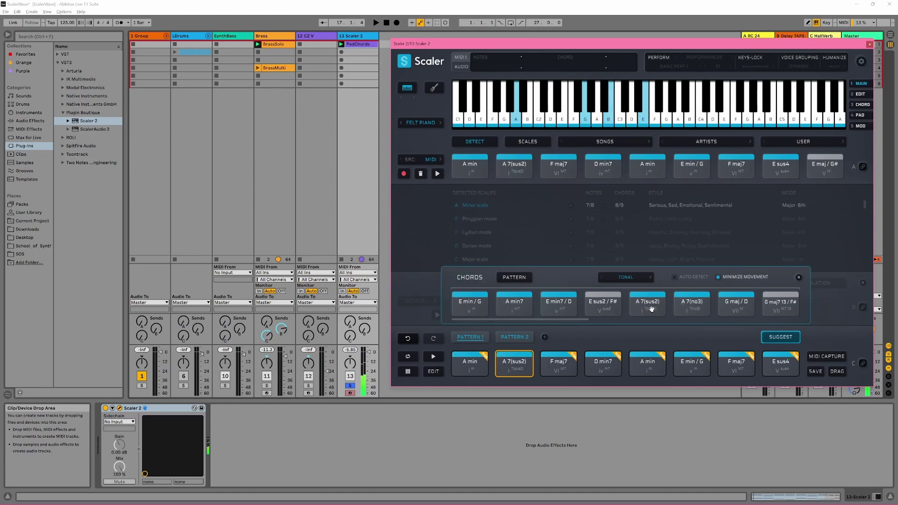
click(692, 307)
click(738, 311)
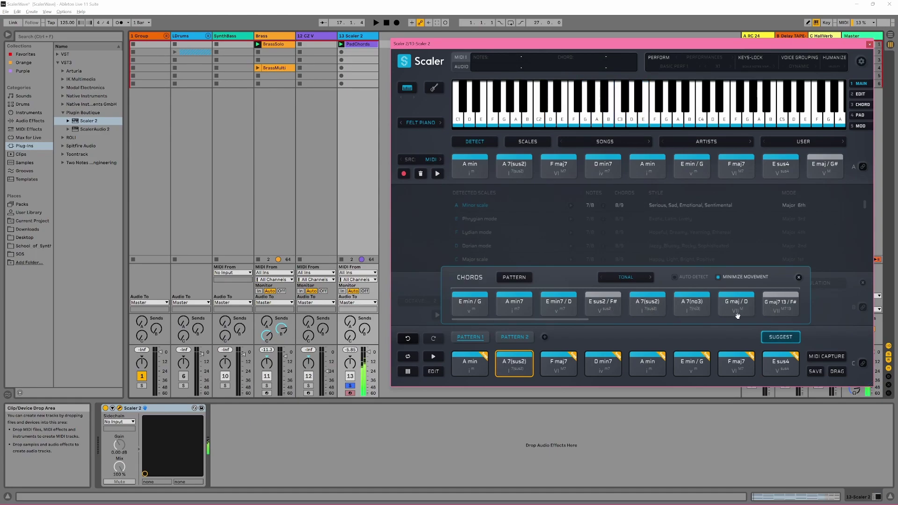
Step: Audition the further suggestion G maj add 9 / A and replace A 7(sus2) in Pattern 1 with it
drag(581, 320, 639, 320)
click(635, 311)
click(655, 305)
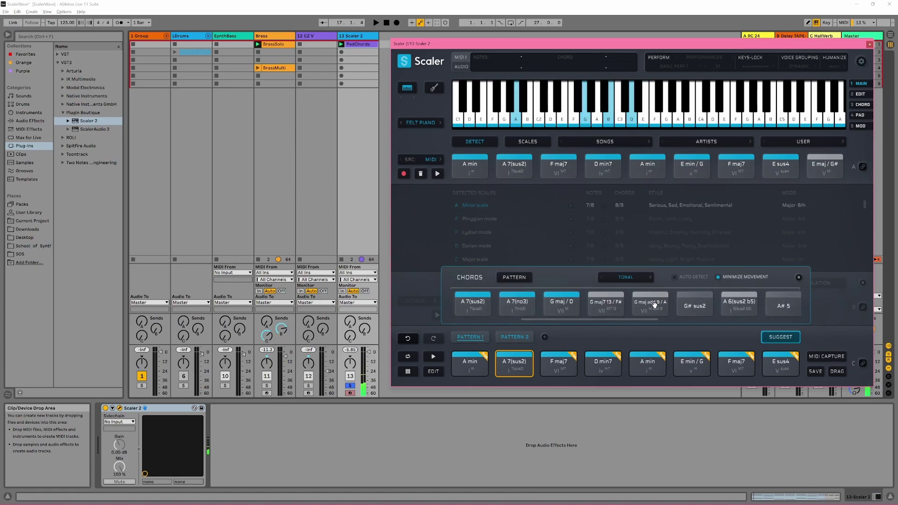
drag(655, 305, 515, 363)
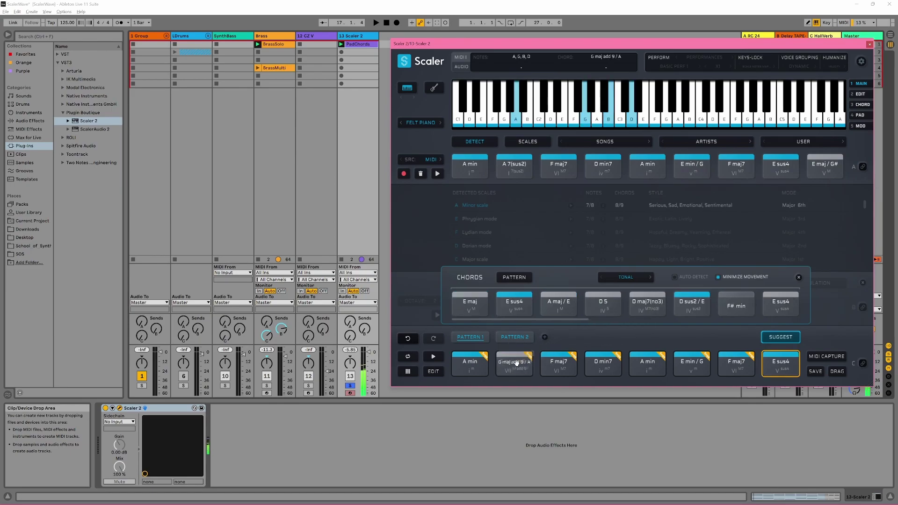
Step: Show the suggestions for F maj7 in Pattern 1, audition D min / F, and replace F maj7 with it
click(562, 365)
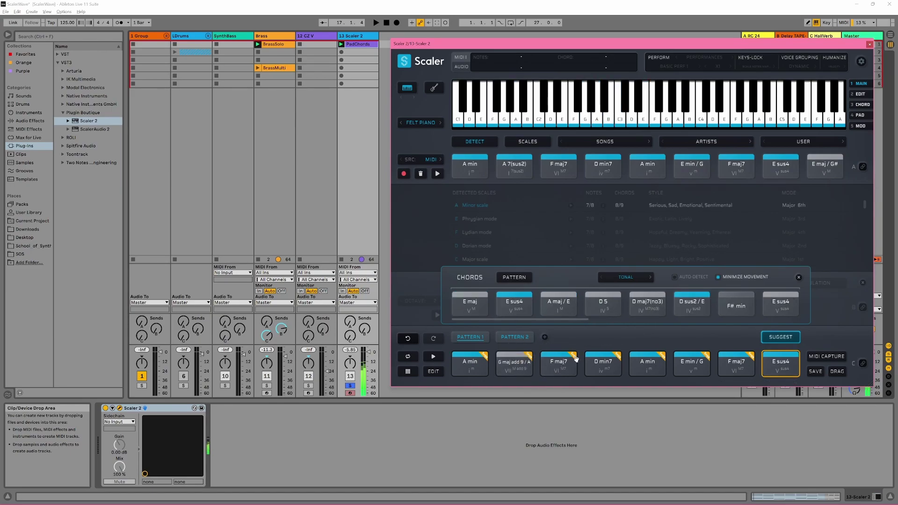
click(564, 365)
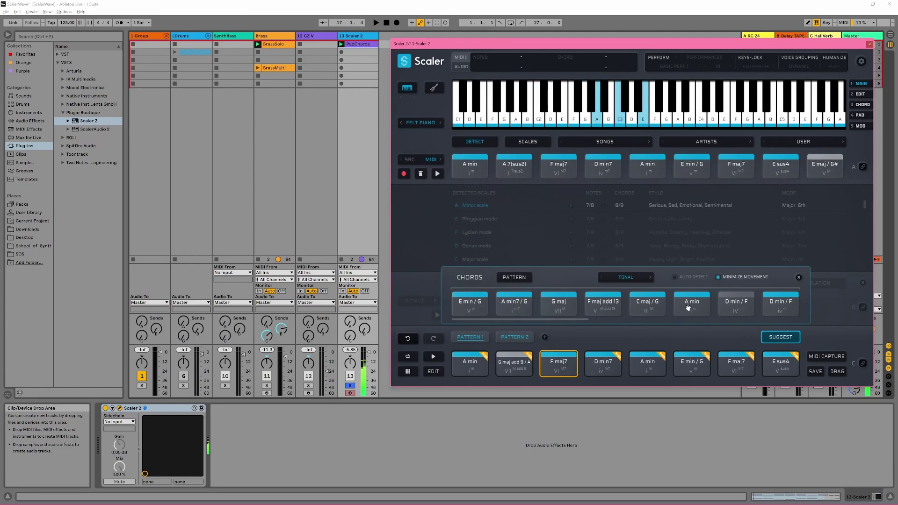
click(737, 301)
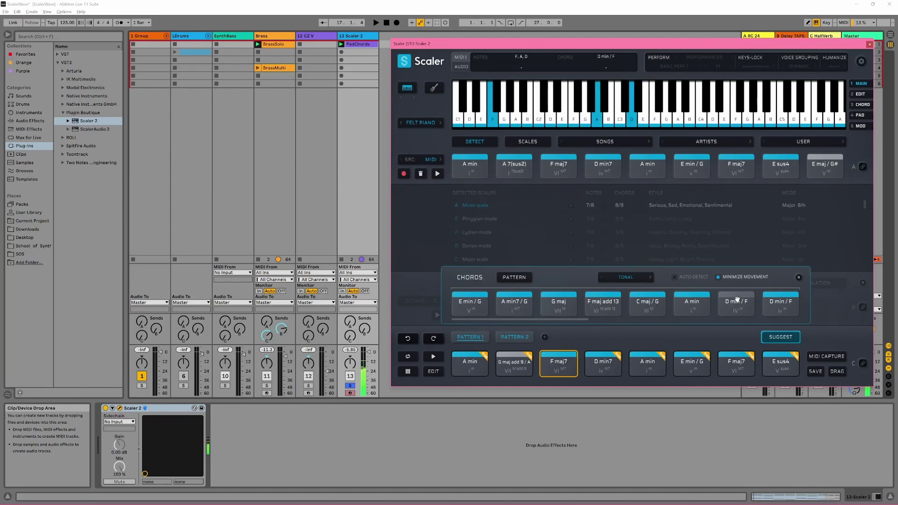
drag(733, 299, 564, 366)
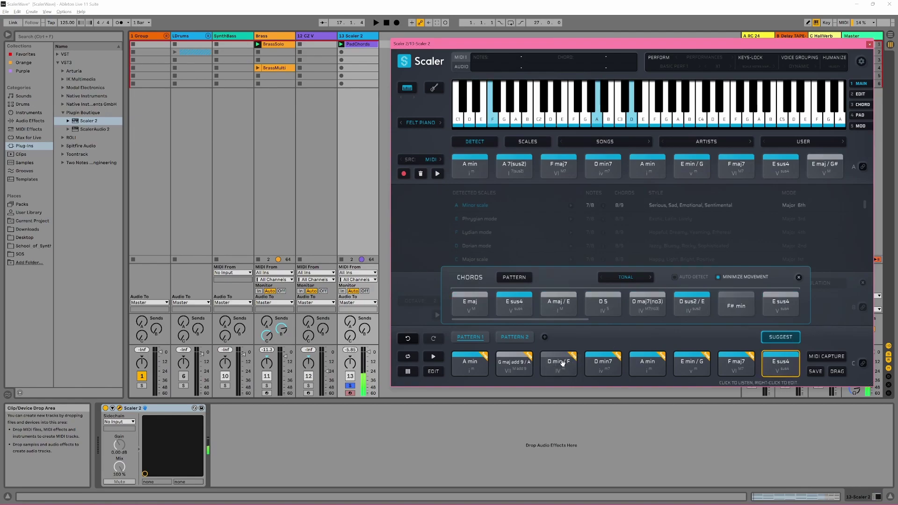
Step: Audition E min7 / D and C maj / E as alternatives to D min7, and replace D min7 in Pattern 1 with C maj / E
click(620, 355)
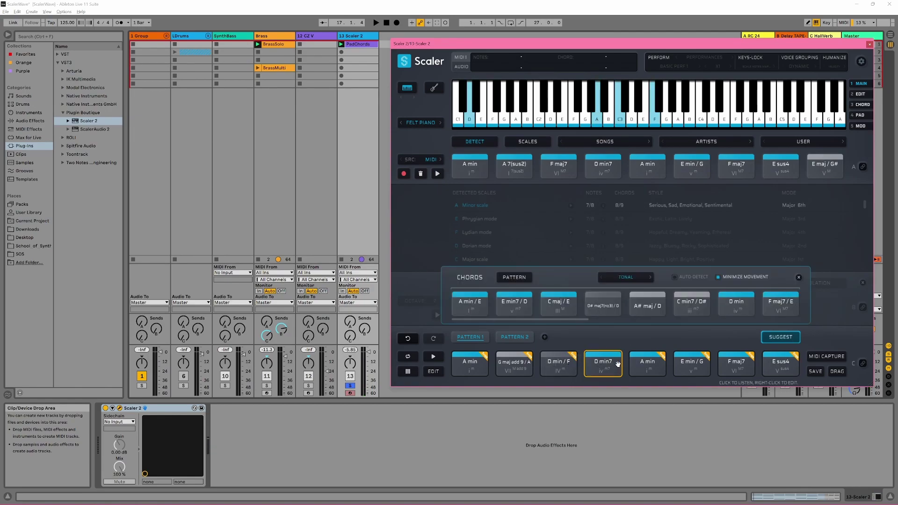
click(514, 305)
click(552, 304)
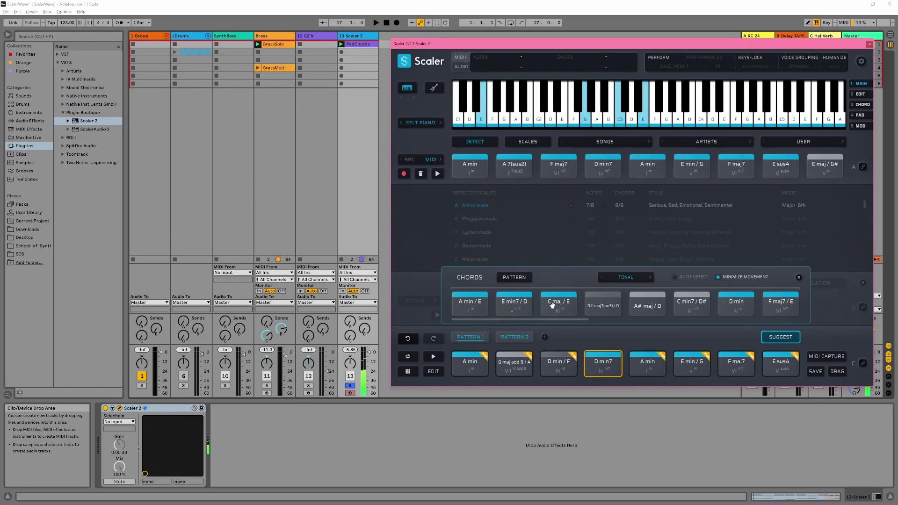
drag(554, 305, 605, 363)
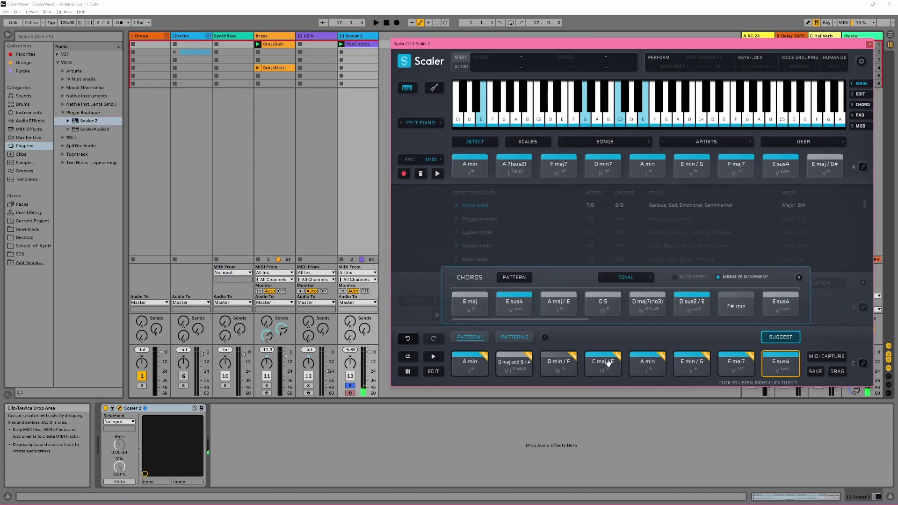
Step: Audition the replaced Pattern 1 chords G maj add 9 / A, D min / F and C maj / E in sequence
click(514, 363)
click(557, 367)
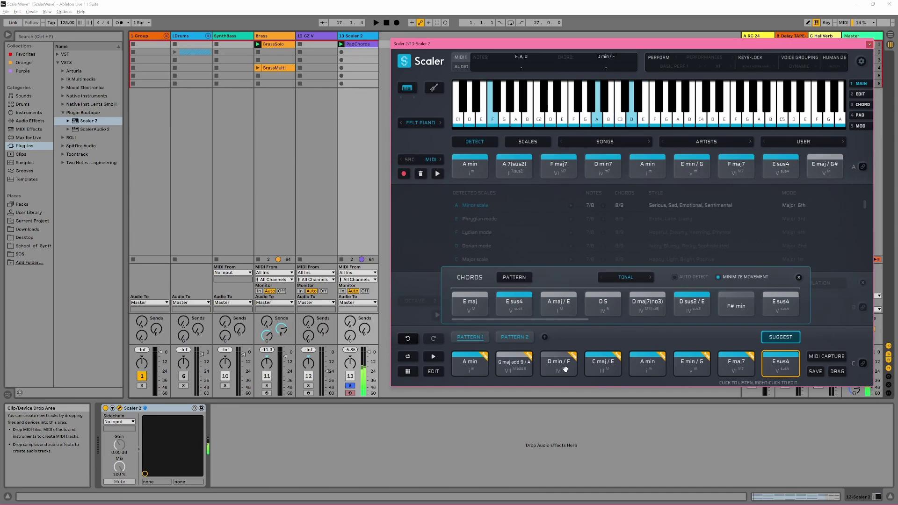
click(596, 368)
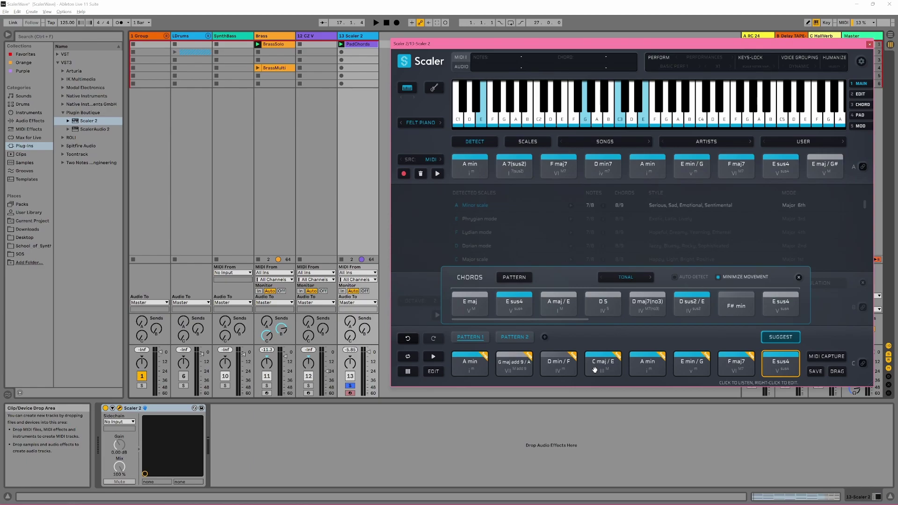
Step: Set the playback duration of the first seven chords in Pattern 1 to x 2 on the Edit page
click(861, 94)
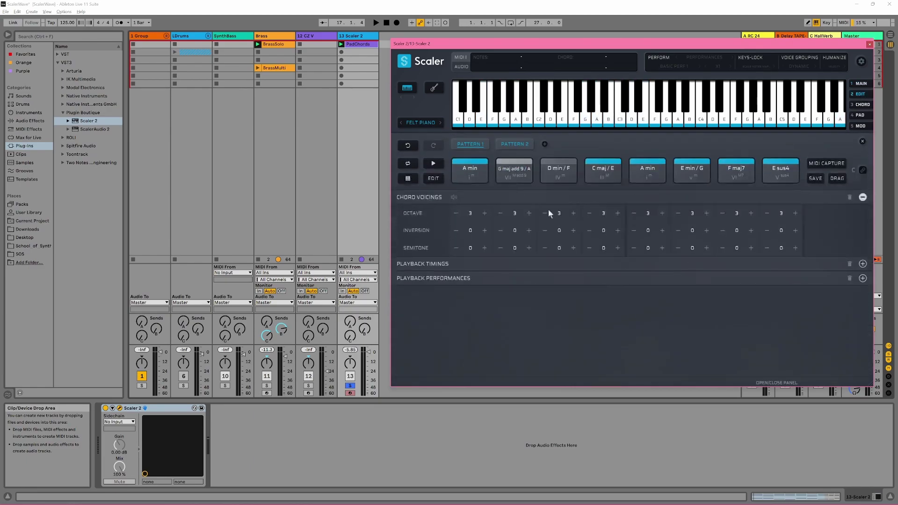
drag(444, 172, 733, 174)
click(787, 263)
click(470, 278)
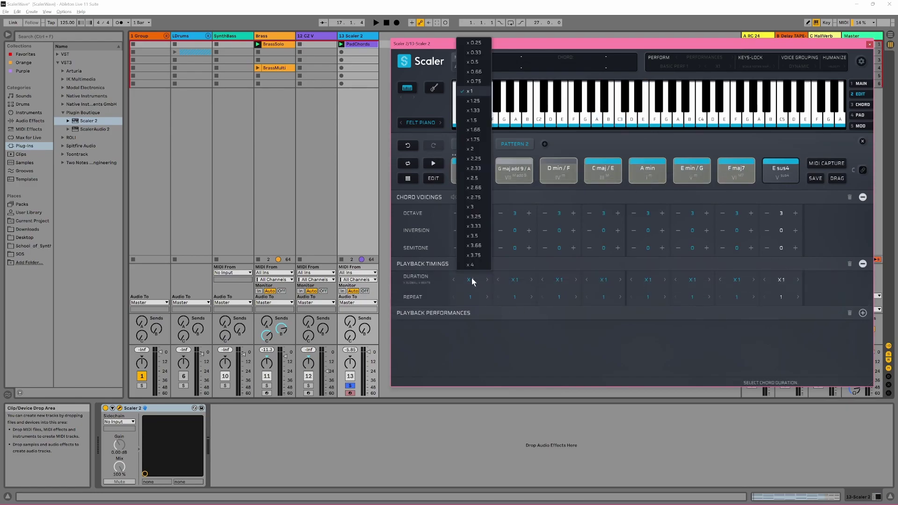
click(471, 148)
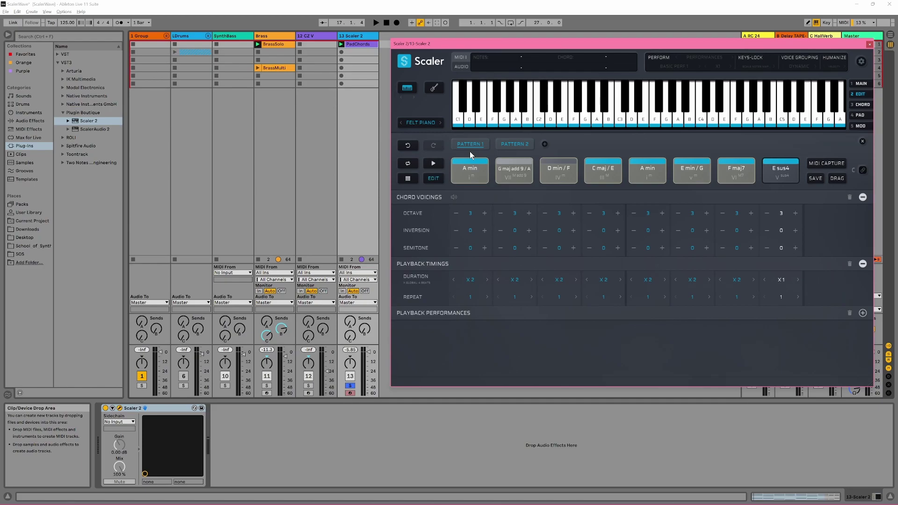
Step: Return to the Main page and export Pattern 1 as a clip into the first slot of the CZ V track
click(860, 83)
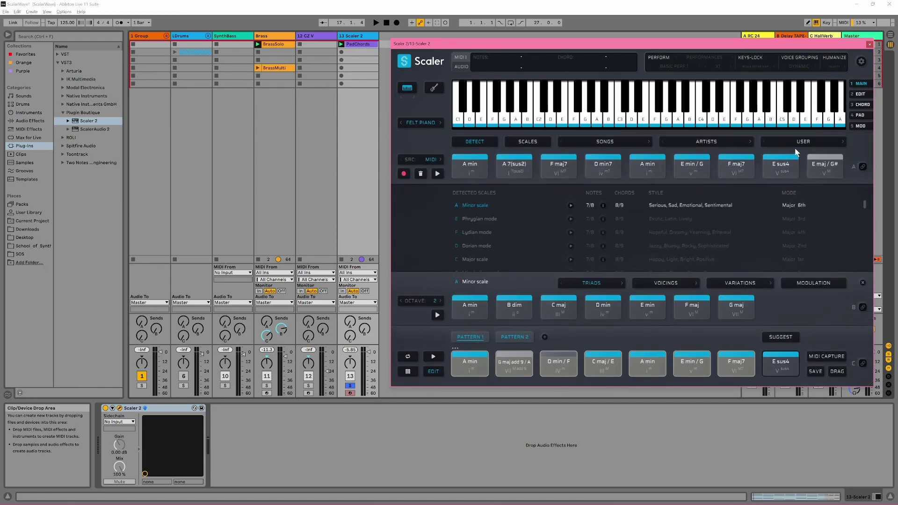
drag(838, 372, 312, 50)
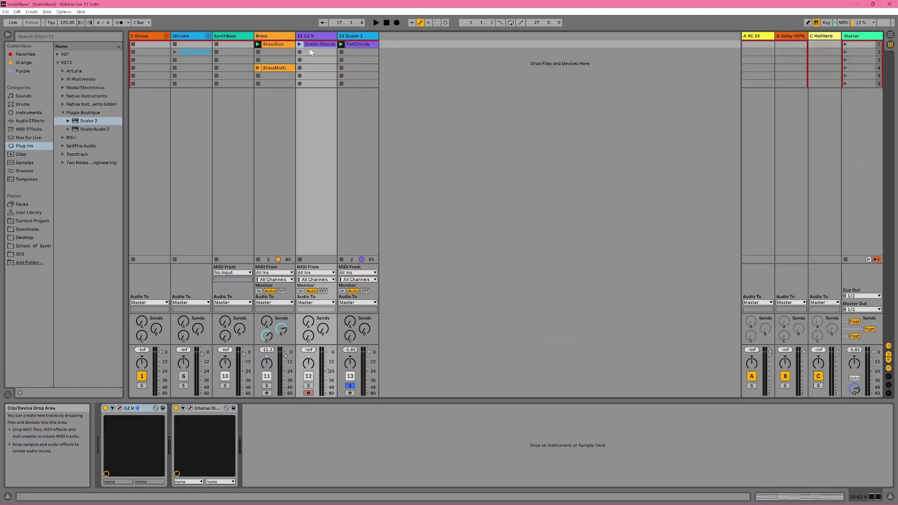
Step: Turn off solo on the Scaler 2 track, mute it, and launch the first scene
click(350, 385)
click(351, 376)
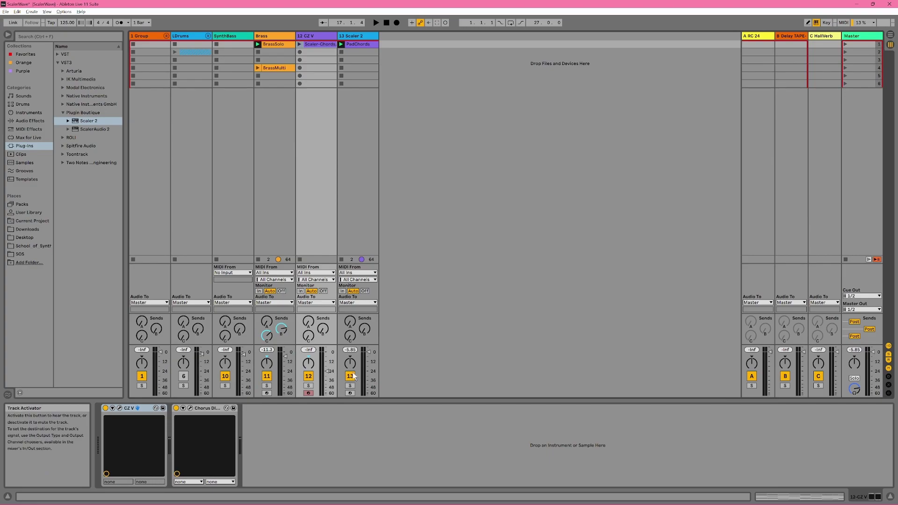
click(846, 45)
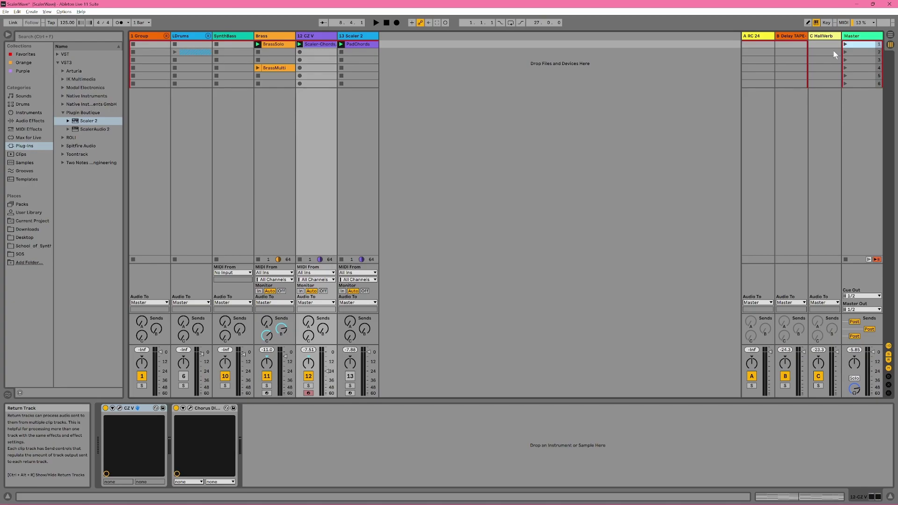
Step: Unmute the Scaler 2 track, reopen its plug-in, and enable Perform with the Bass expression
click(350, 376)
click(354, 36)
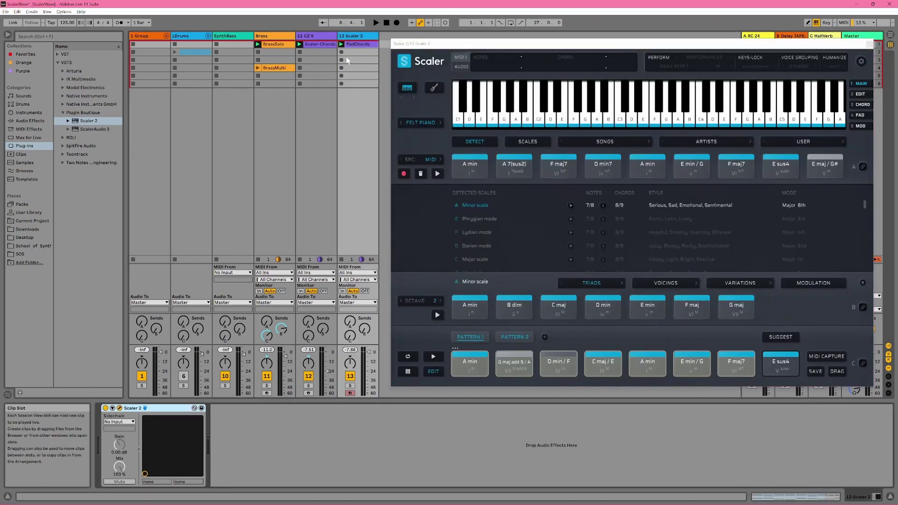
click(665, 60)
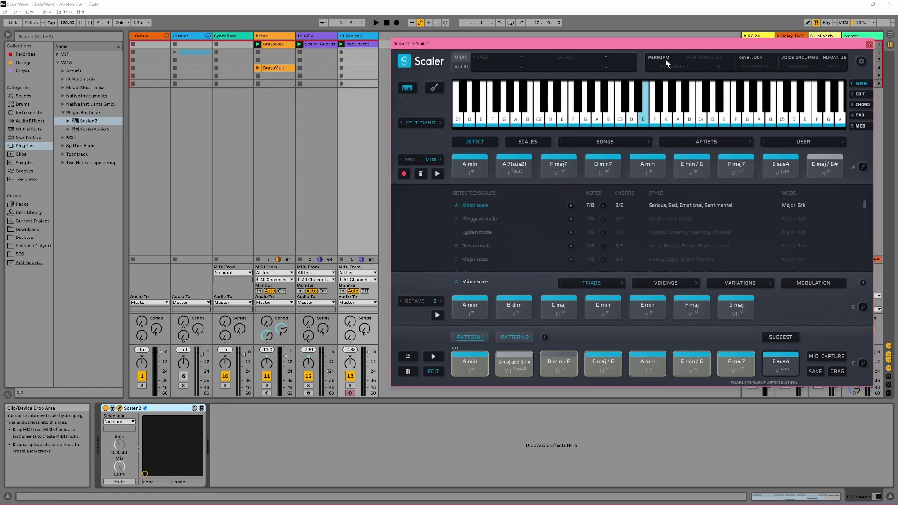
click(699, 57)
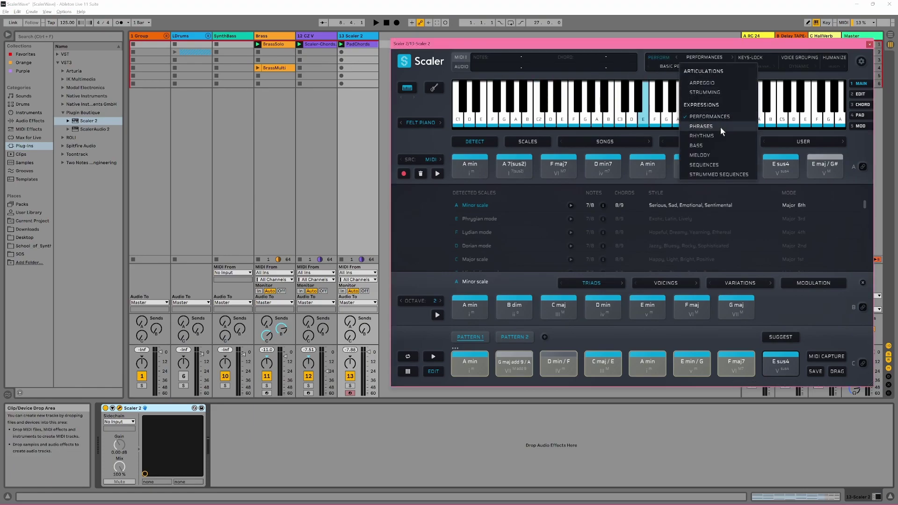
click(730, 146)
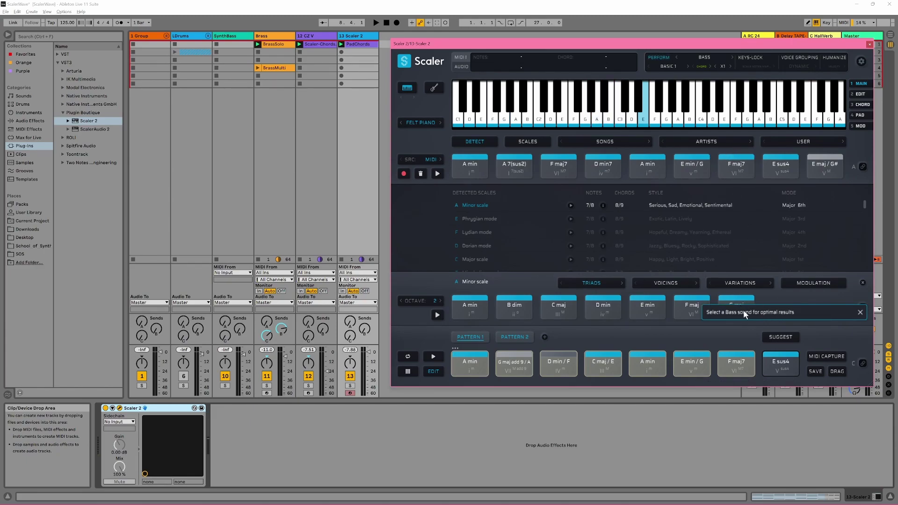
Step: Change the internal instrument sound to Retro Bass
click(430, 121)
scroll(438, 234, down, 3)
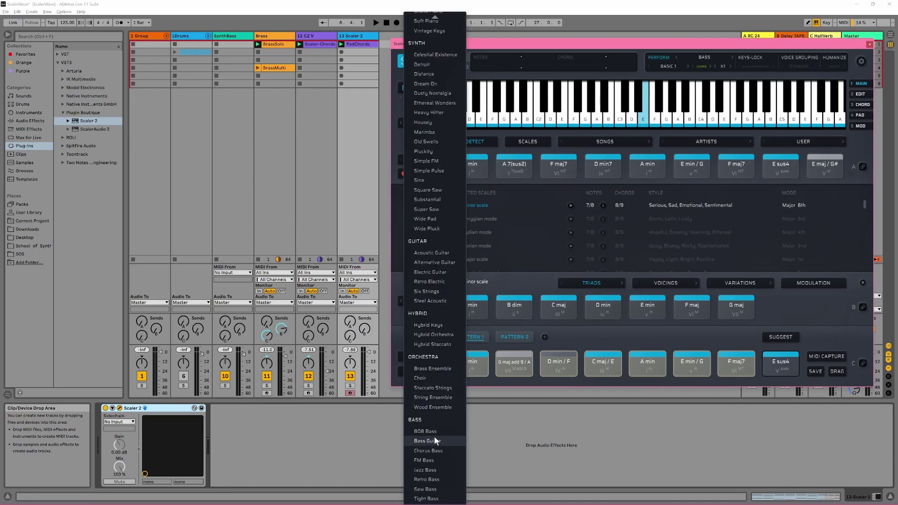
click(440, 479)
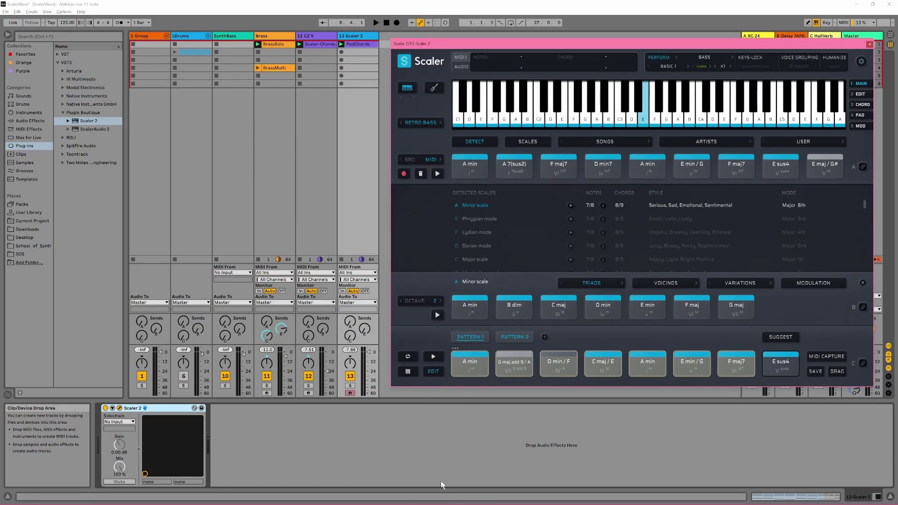
Step: Audition the A min chord, then play and stop Pattern 1 with the Basic 1 bass performance
click(486, 364)
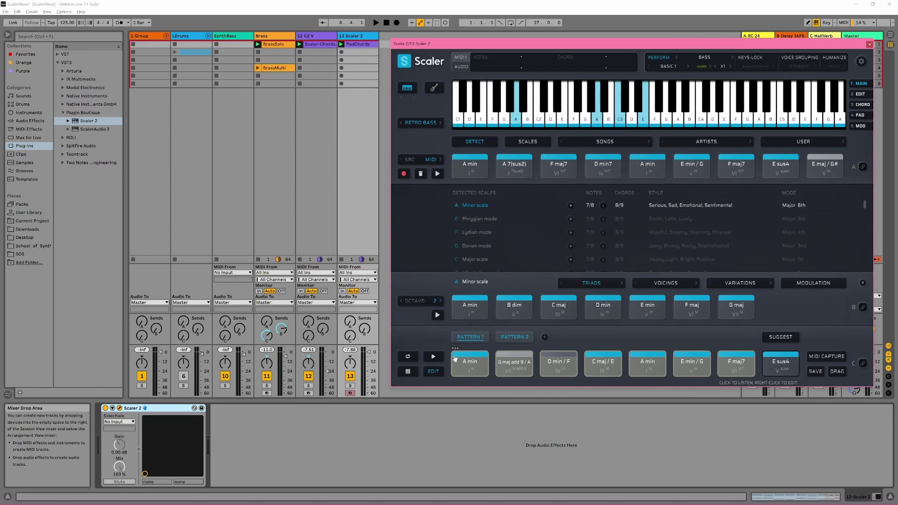
click(434, 357)
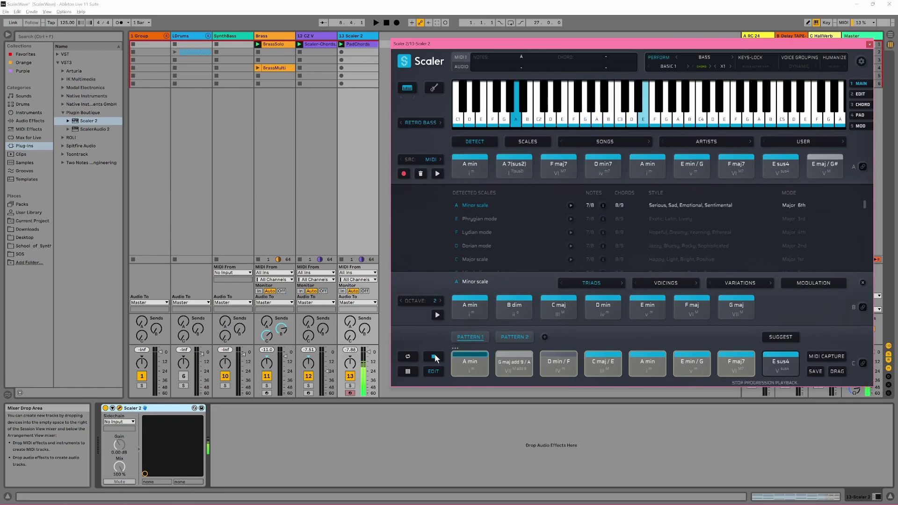
click(434, 356)
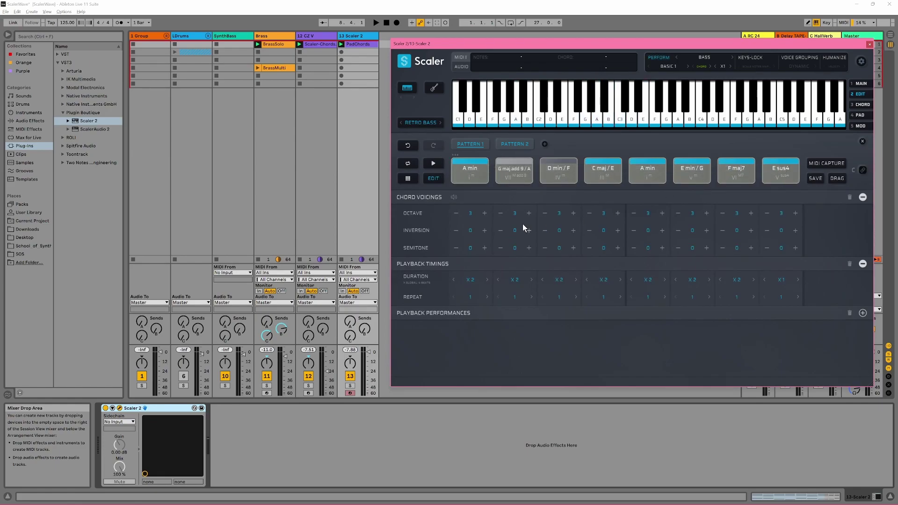
Step: Set the octave of the E maj / G# chord in Pattern 2 to 4, and return to the Main page
click(533, 145)
click(485, 214)
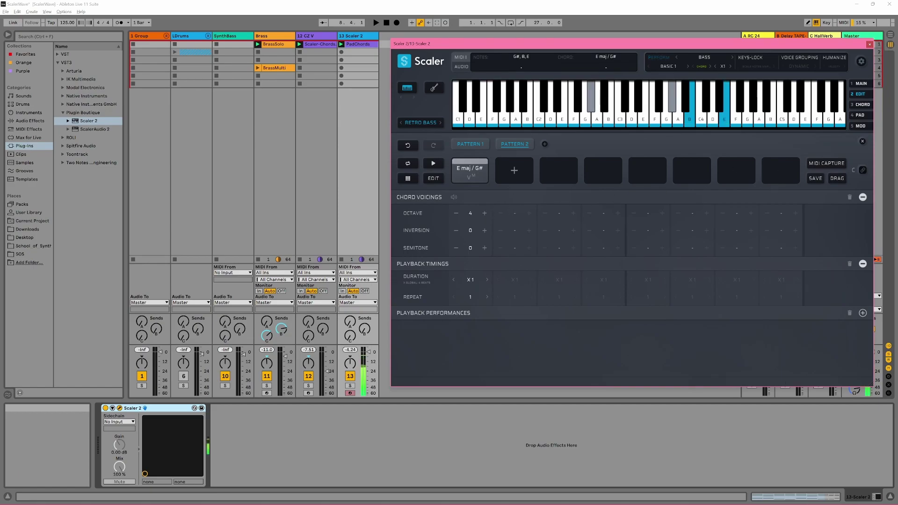
key(1)
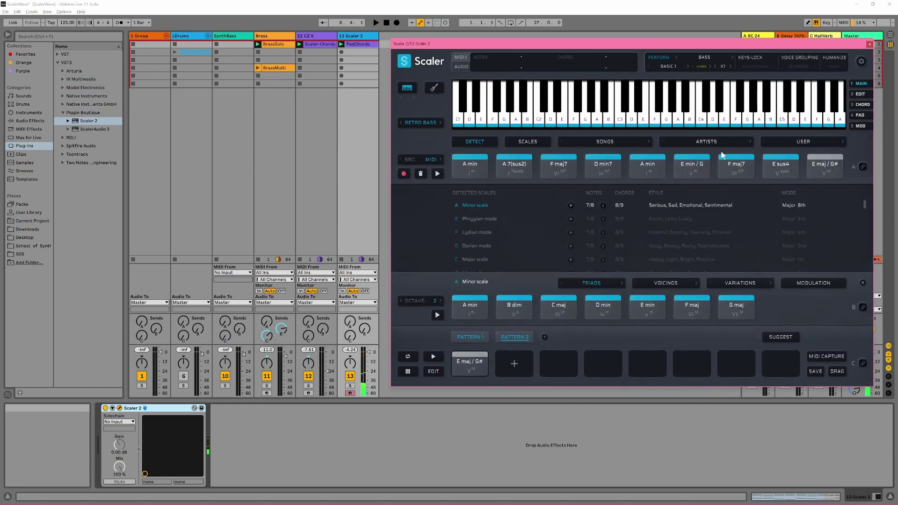
Step: Change the bass performance to Trance 1, and play and stop Pattern 1 to hear it
click(672, 68)
mouse_move(688, 153)
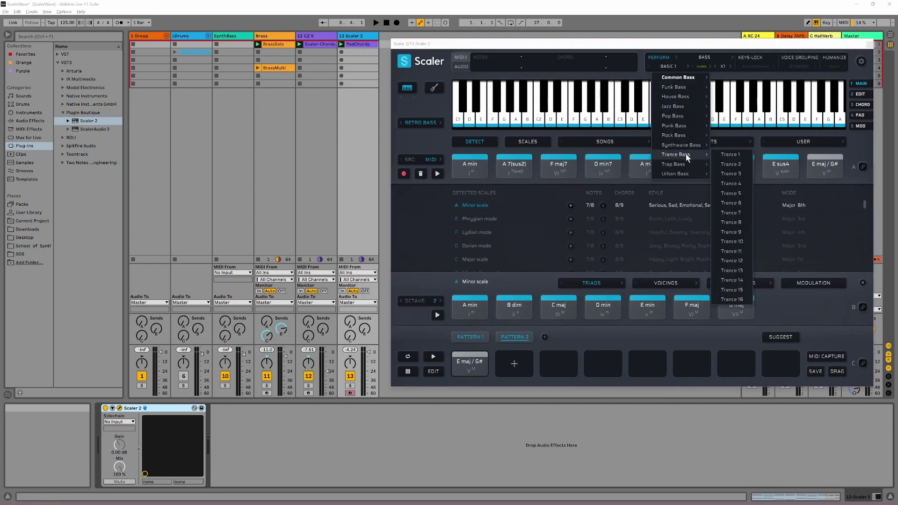
click(730, 159)
click(438, 354)
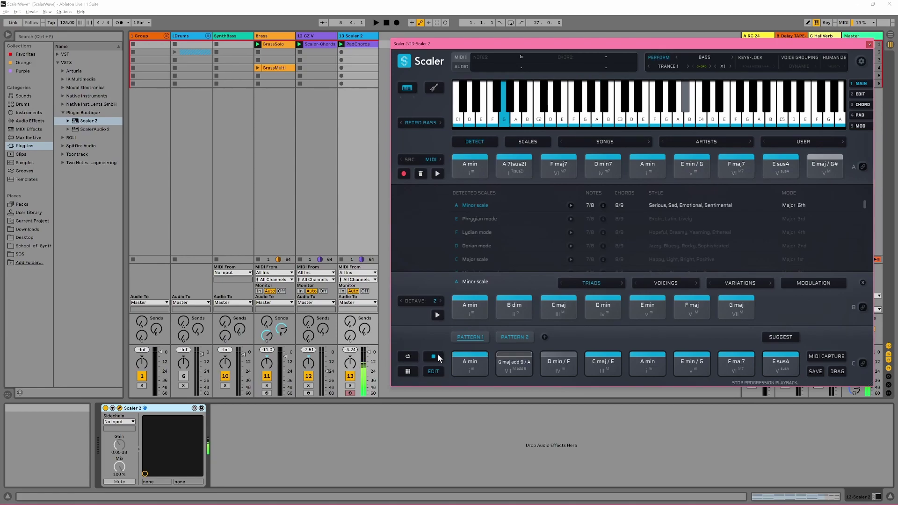
click(437, 353)
Step: Stop the clip on the Scaler 2 track and turn on DAW sync for the pattern's playback
click(342, 259)
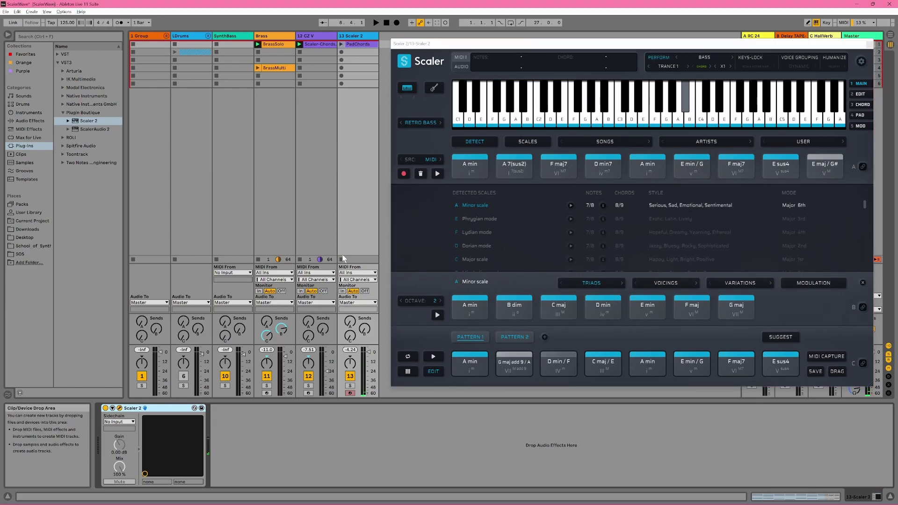
right_click(436, 358)
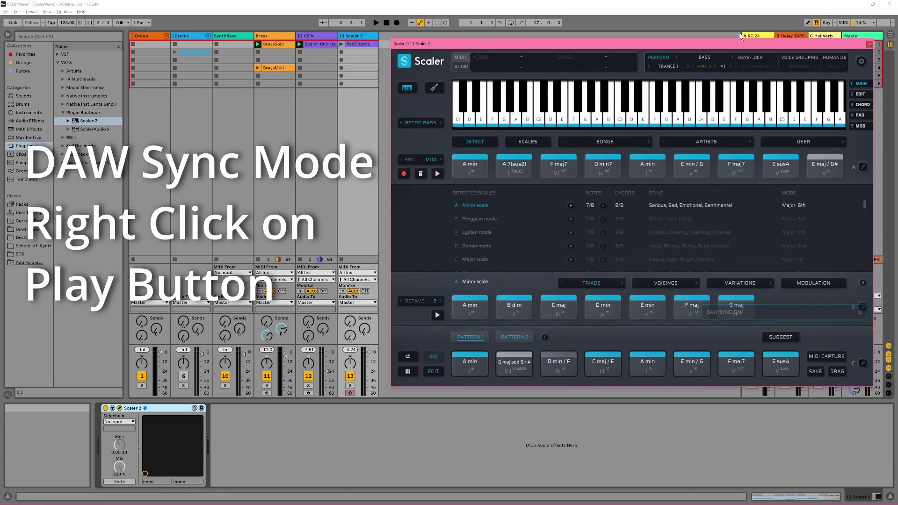
Step: Delete the PadChords clip from the Scaler 2 track, and audition the opening chords of Pattern 1 with the Trance 1 bass performance
drag(748, 41, 715, 47)
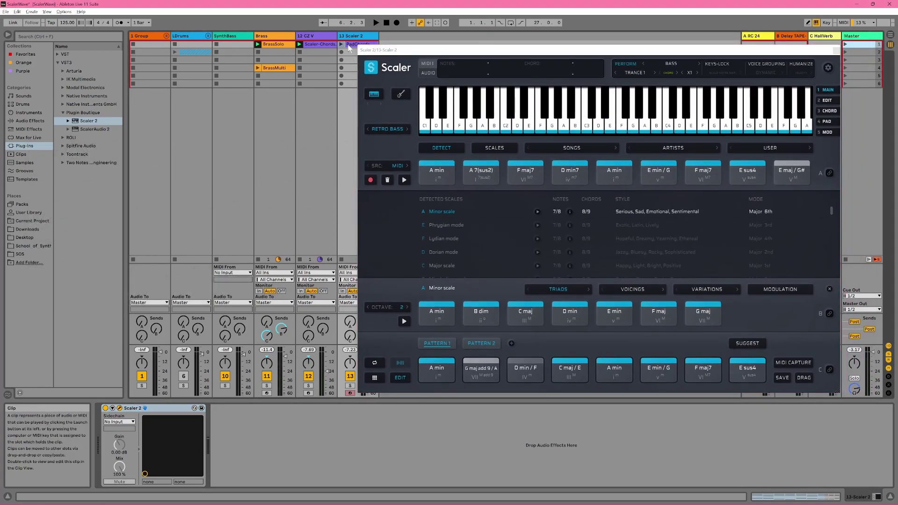
key(Delete)
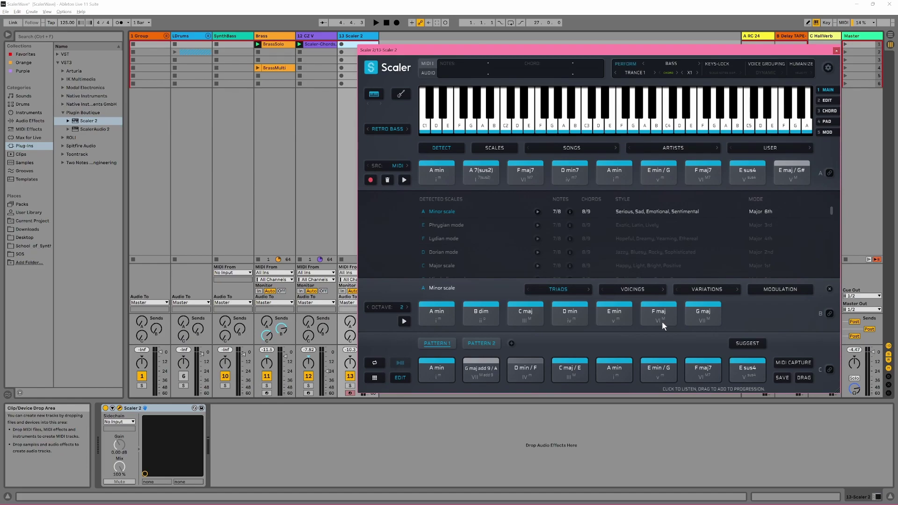
click(489, 368)
click(443, 371)
click(495, 378)
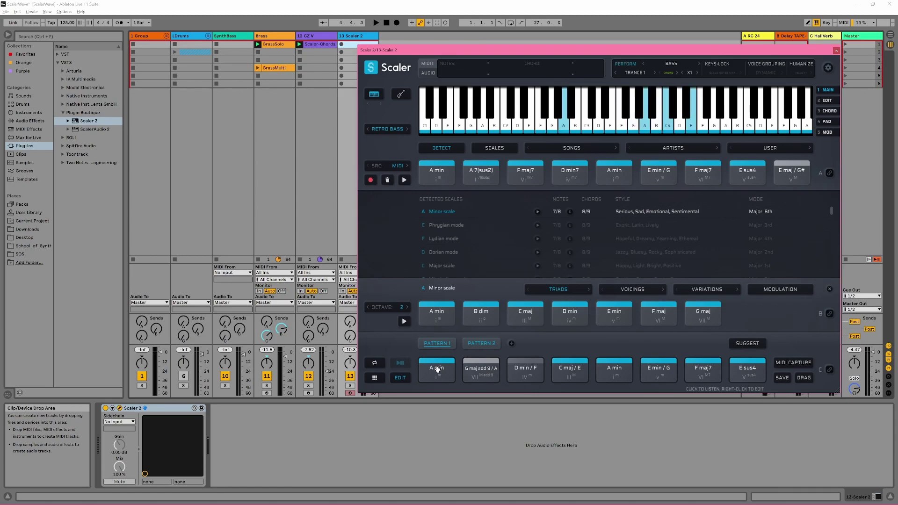
click(511, 373)
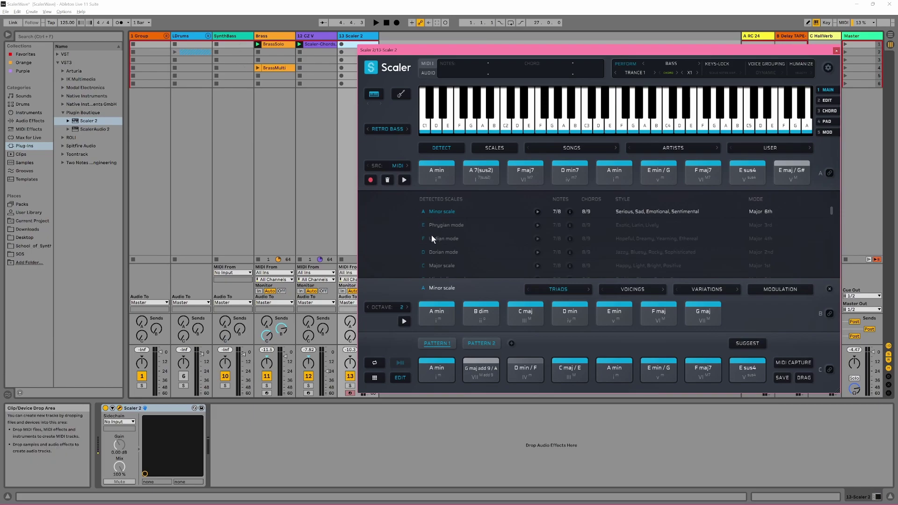
Step: Export Pattern 1 from Scaler 2 into the first clip slot of the SynthBass track, and open the new clip's notes
drag(810, 380, 232, 45)
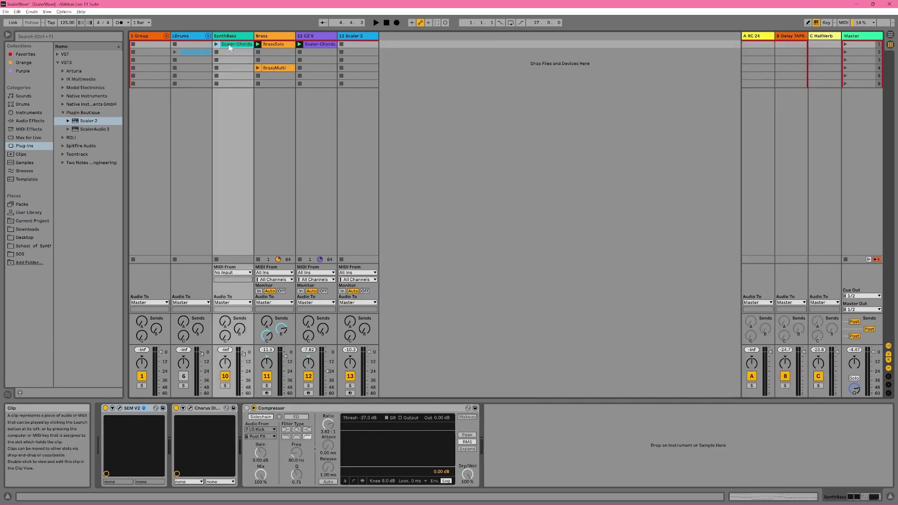
click(228, 44)
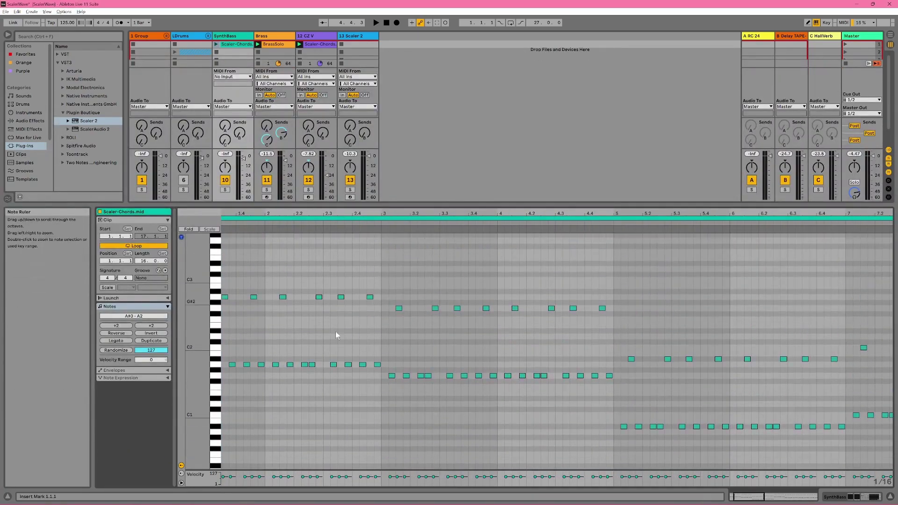
Step: Transpose the bass clip's notes in bars 3–4 and 5–6 upward, and raise those in bars 7–8 to start from E1
drag(388, 259, 613, 386)
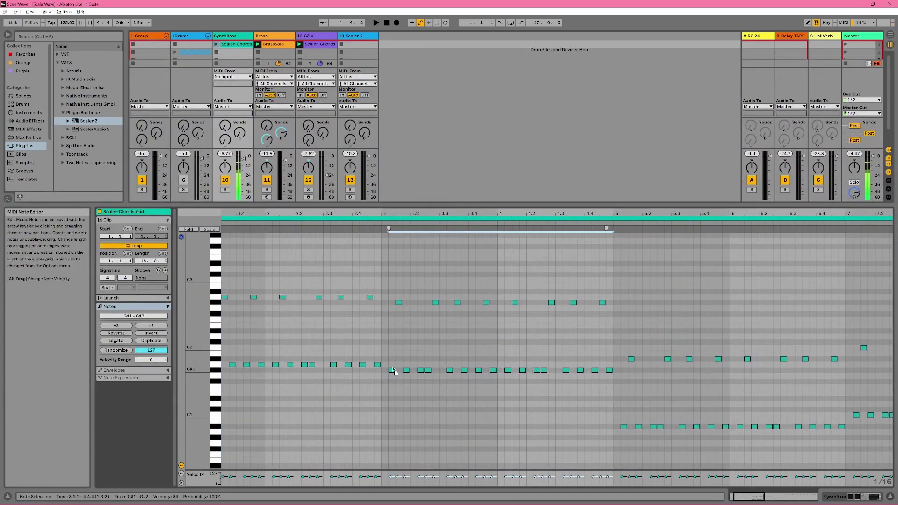
drag(846, 444, 619, 345)
drag(624, 427, 623, 387)
drag(730, 214, 439, 210)
drag(774, 433, 554, 338)
drag(560, 416, 560, 393)
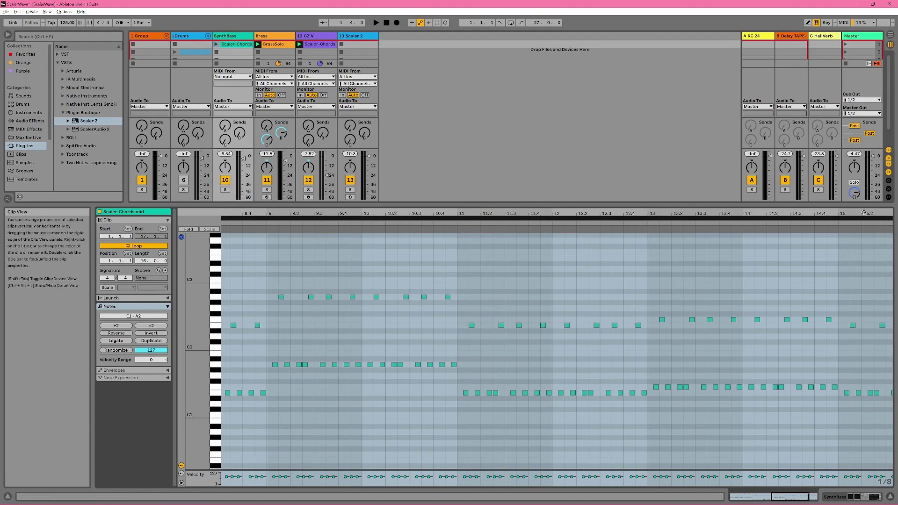
Step: Raise the bass notes in bar 16 to G#1 and G#2, and play the first scene to hear the bass line
drag(892, 412, 818, 353)
drag(795, 213, 702, 220)
drag(891, 309, 711, 404)
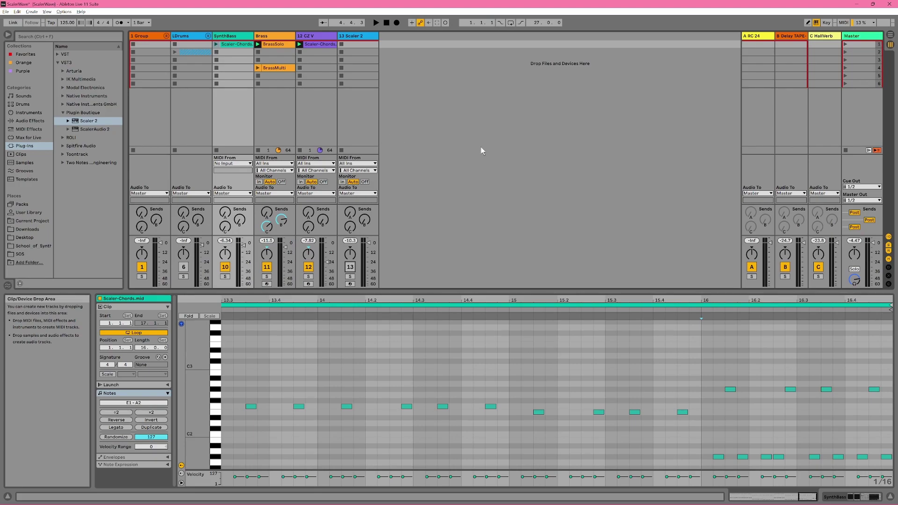
click(846, 44)
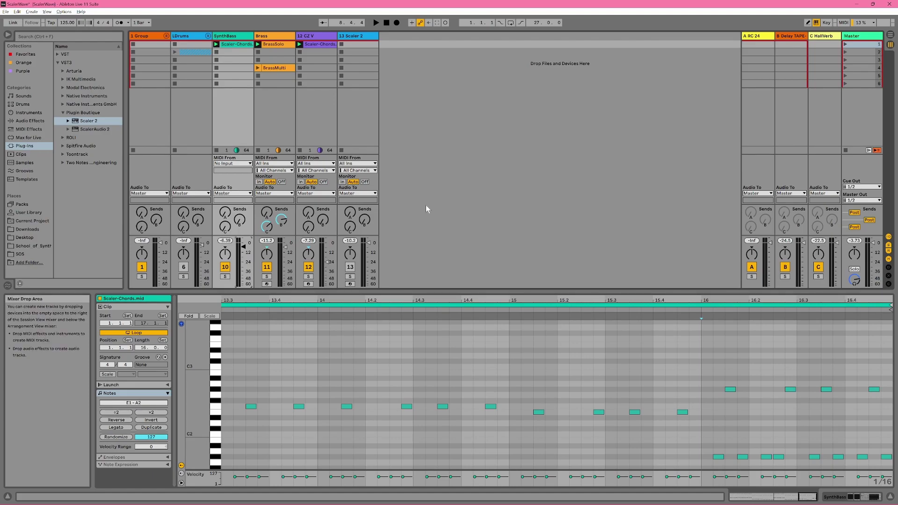
Step: Add an External Instrument track that sends MIDI to prologue 1 SOUND on Ch. 1 and receives audio from 5/6
click(29, 113)
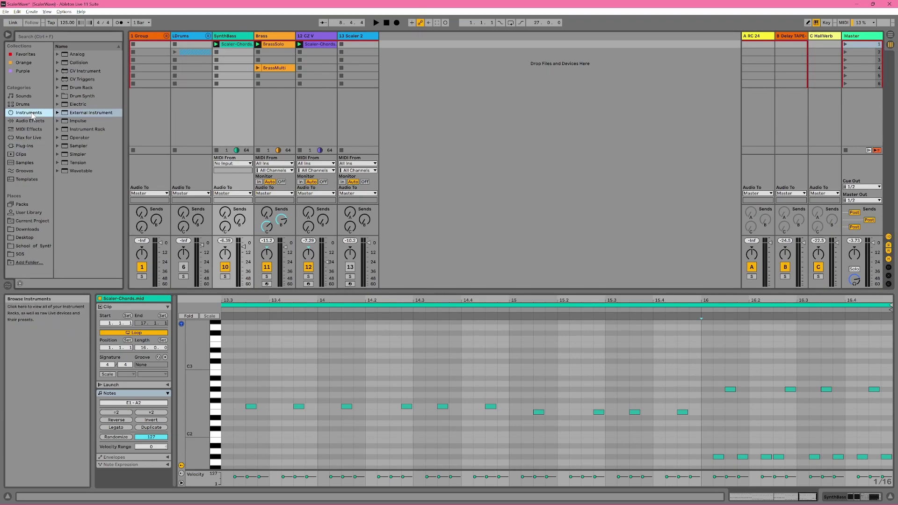
drag(92, 116, 418, 65)
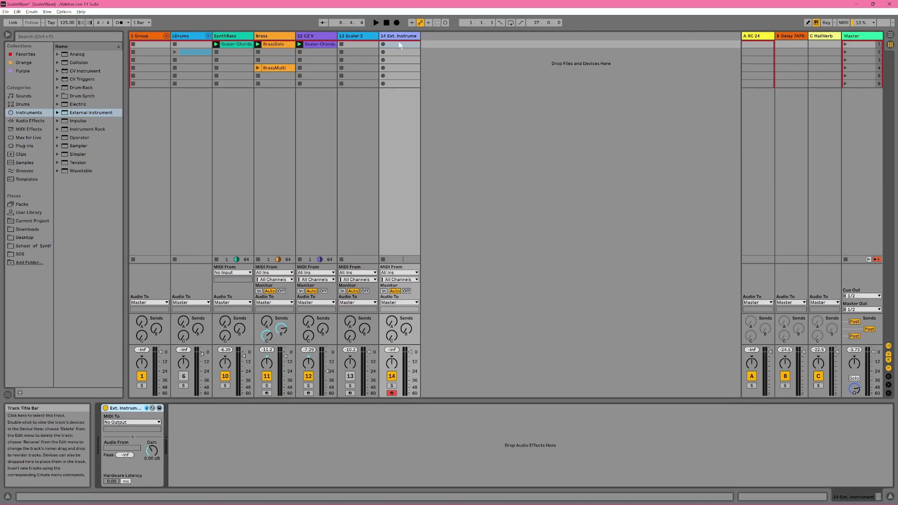
click(143, 422)
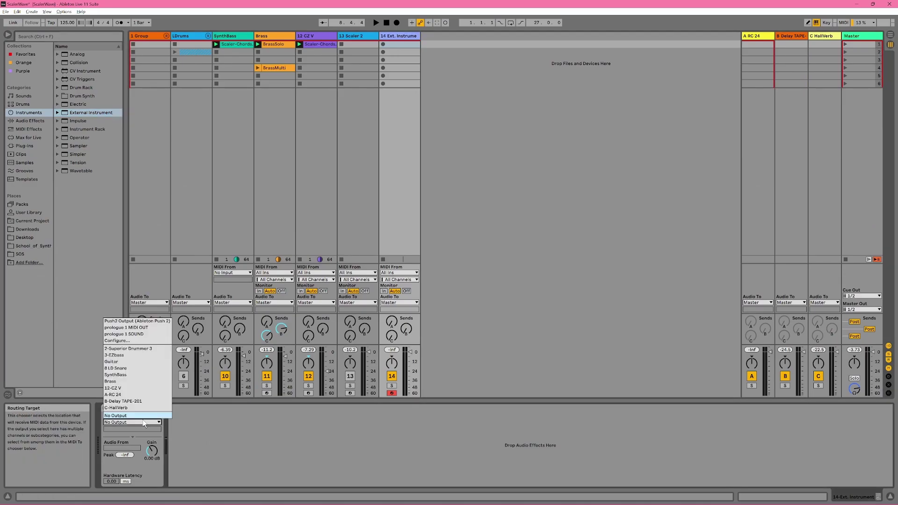
click(152, 335)
click(138, 448)
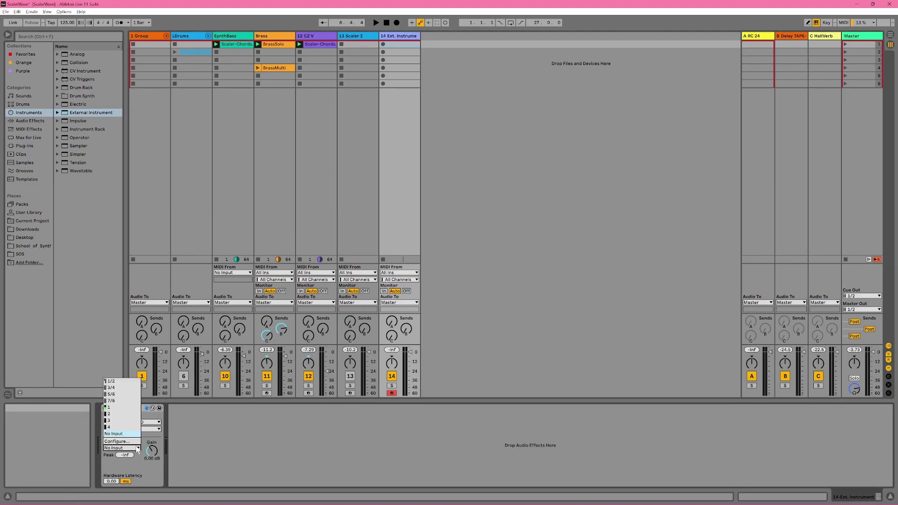
click(131, 395)
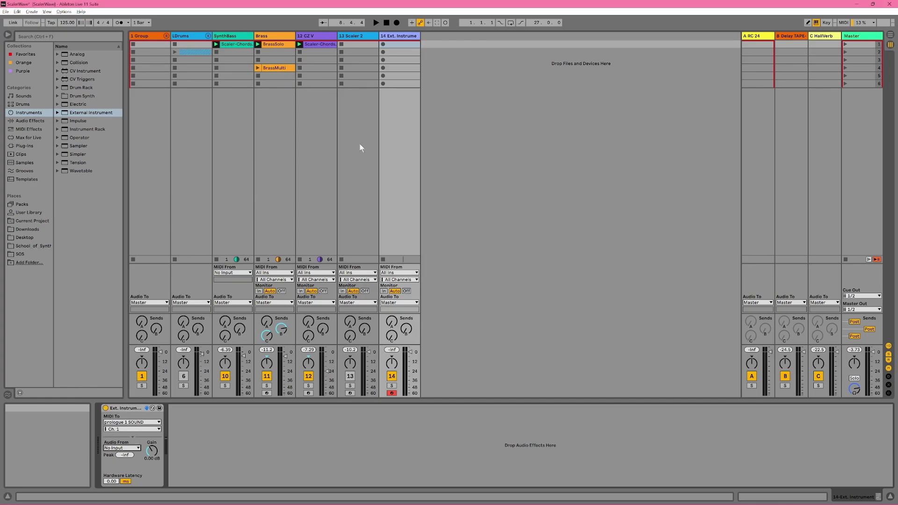
Step: Rename the External Instrument track as SynthSweep
right_click(395, 38)
click(422, 71)
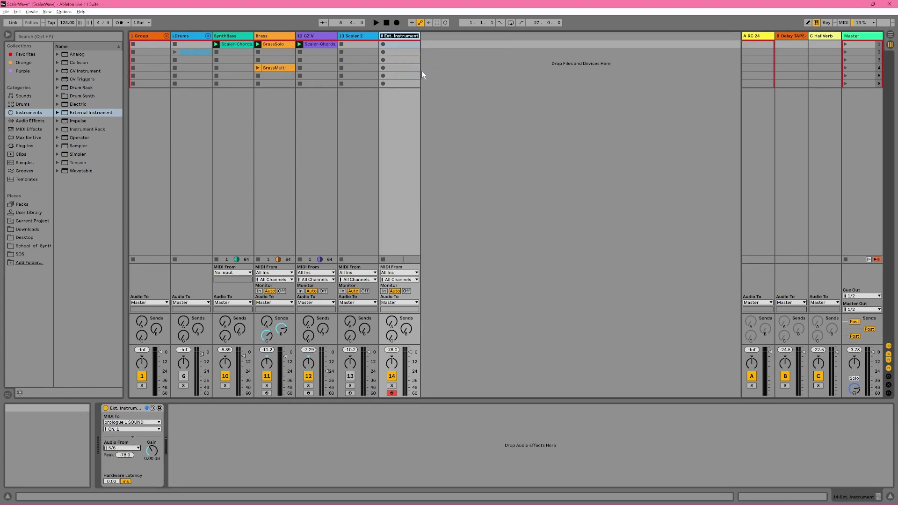
text(SynthSweep)
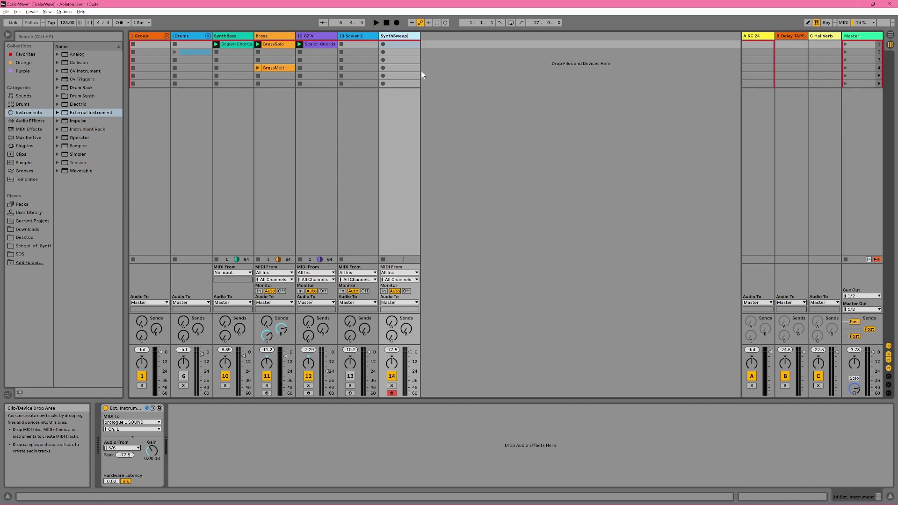
key(Return)
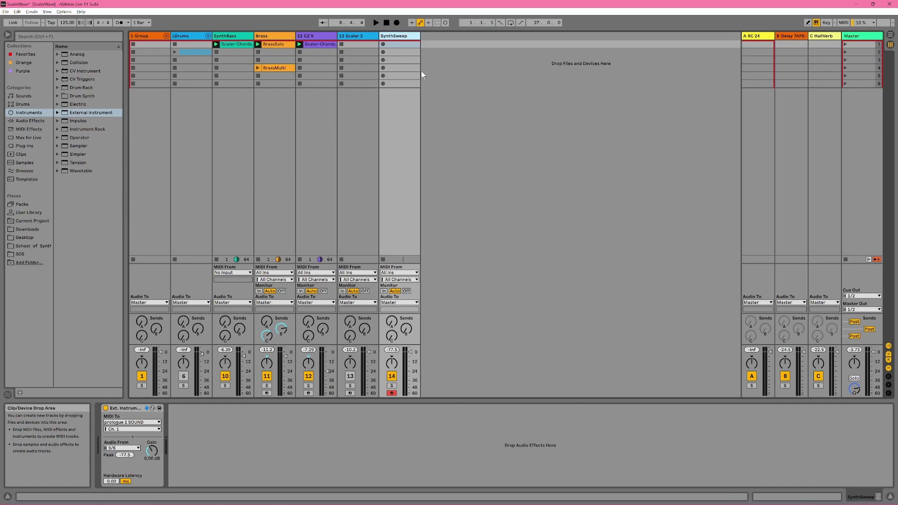
Step: Copy the Scaler-Chords clip from the CZ V track to SynthSweep's first slot, and raise the SynthSweep track's send to C-HallVerb
click(319, 45)
drag(313, 44, 400, 44)
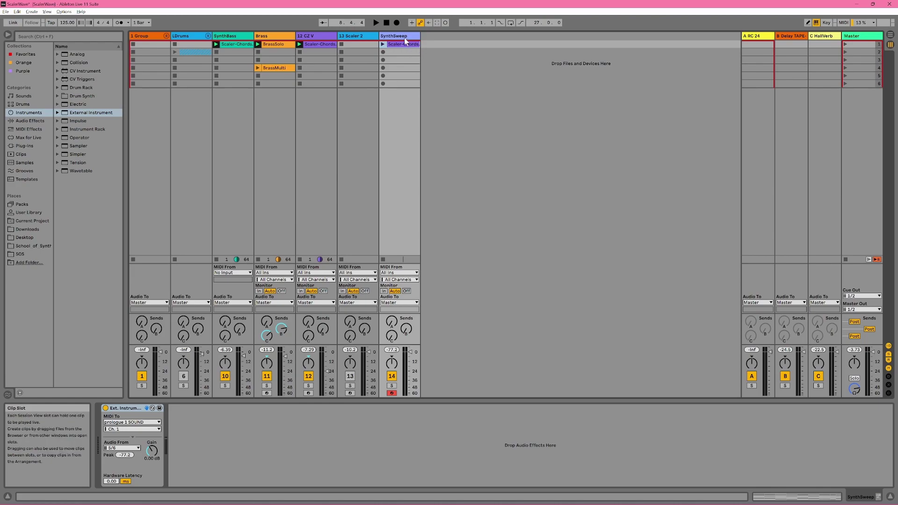
drag(392, 341, 391, 330)
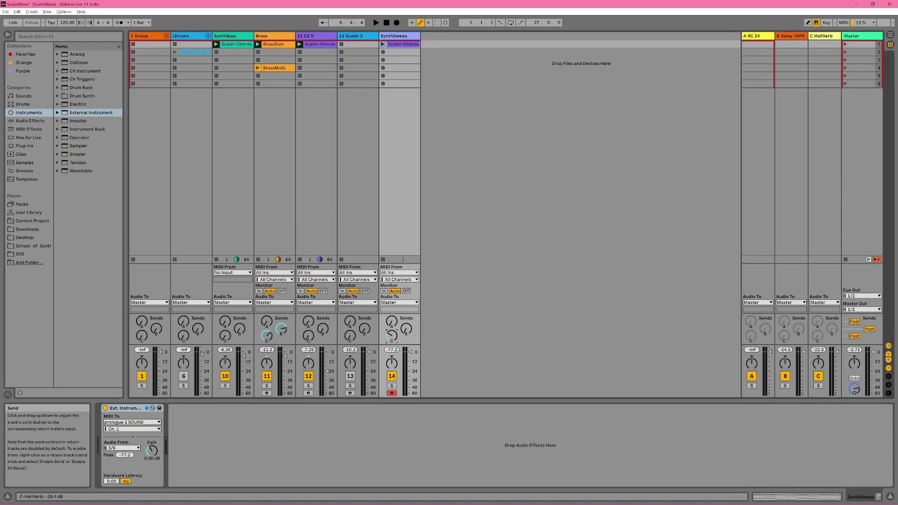
Step: Copy the Chorus effect from the CZ V track onto the SynthSweep track, and lower SynthSweep's volume to about -6.4 dB
click(314, 38)
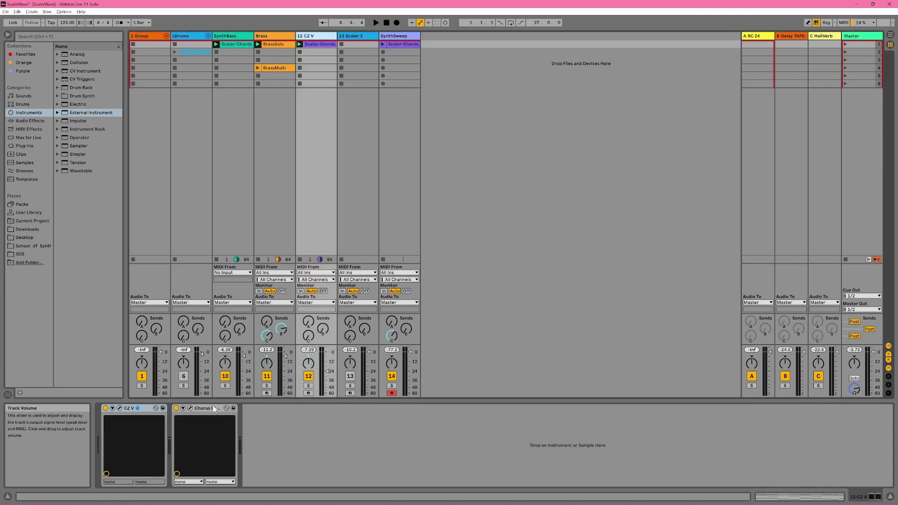
click(393, 39)
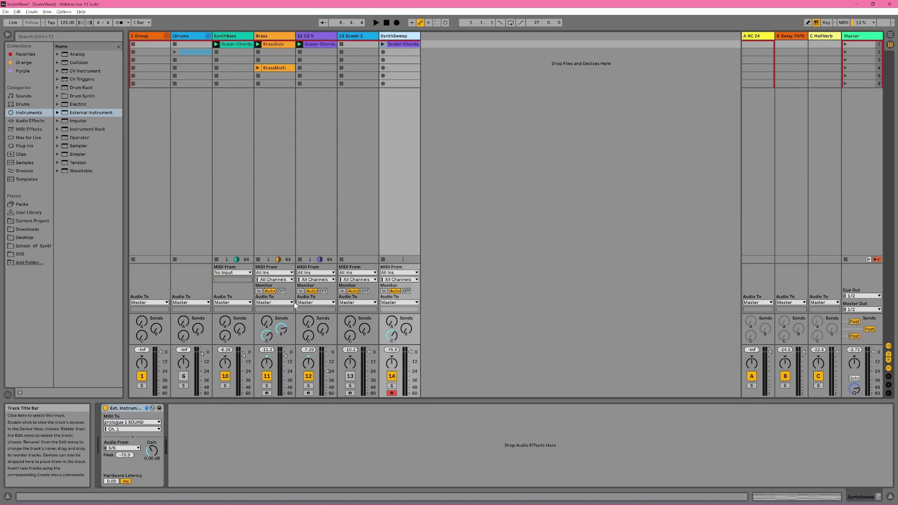
key(ctrl+v)
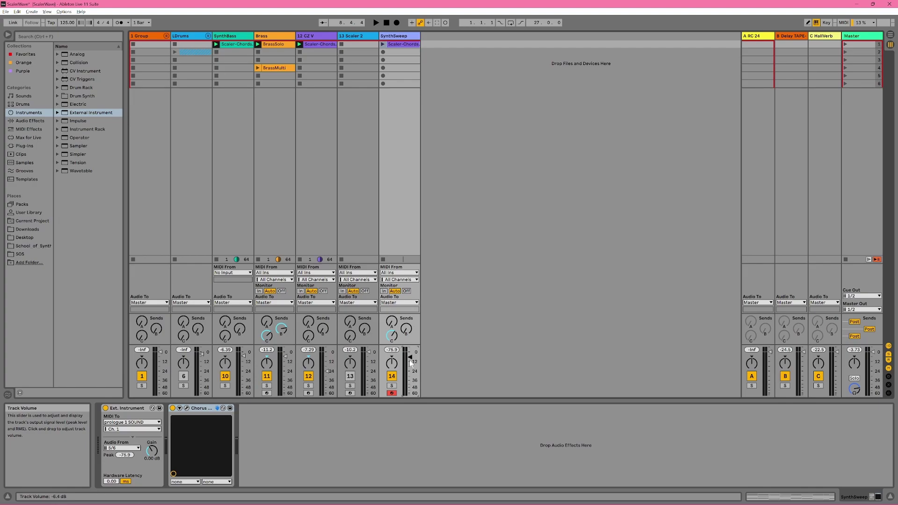
Step: Play the first scene and adjust the Brass track's volume to balance it with the other tracks
click(847, 44)
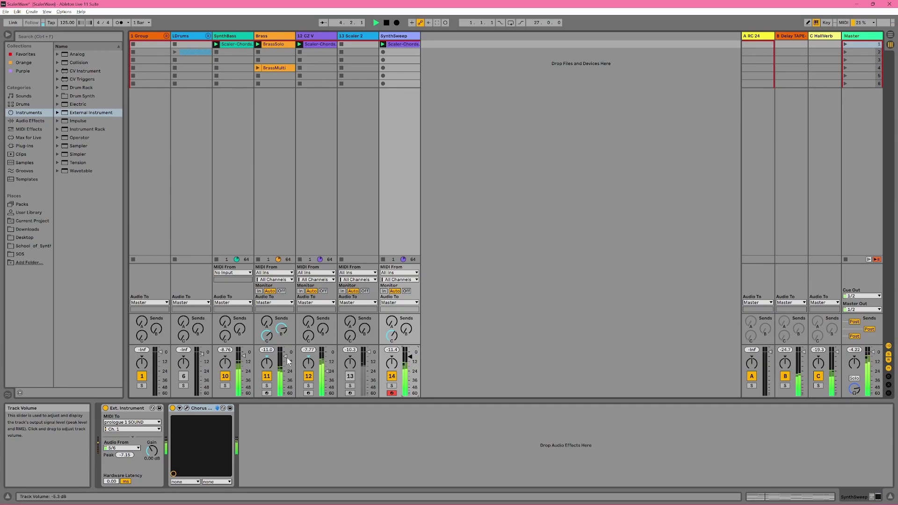
drag(285, 356, 327, 371)
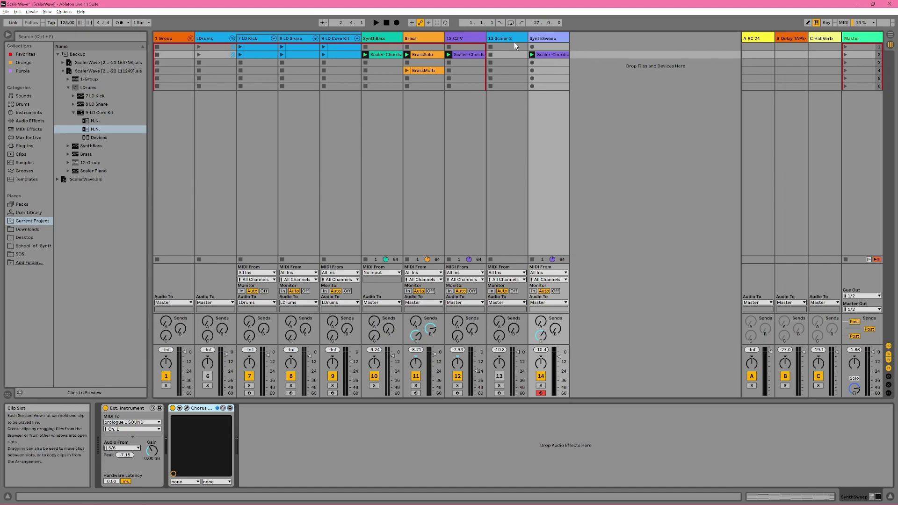
Step: Move the Scaler 2 track ahead of CZ V, and group the CZ V and SynthSweep tracks together
click(478, 39)
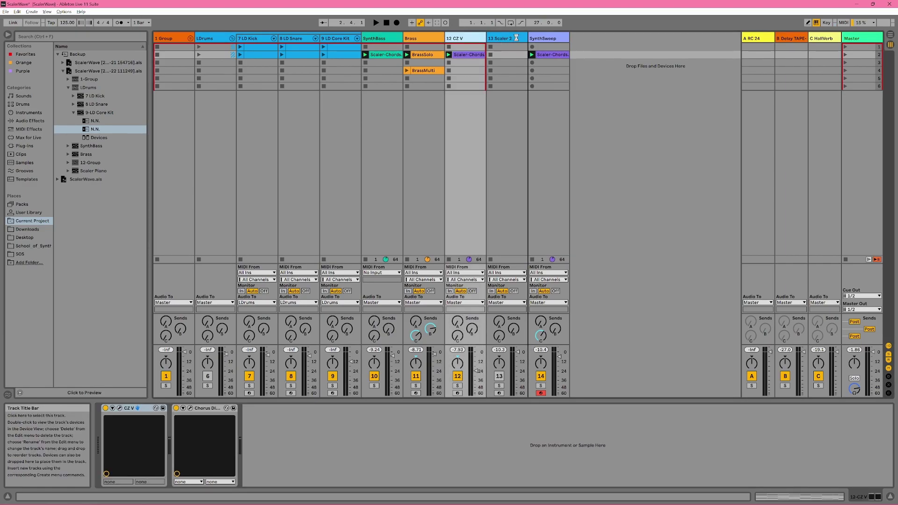
drag(517, 37, 519, 38)
shift+click(539, 40)
right_click(505, 42)
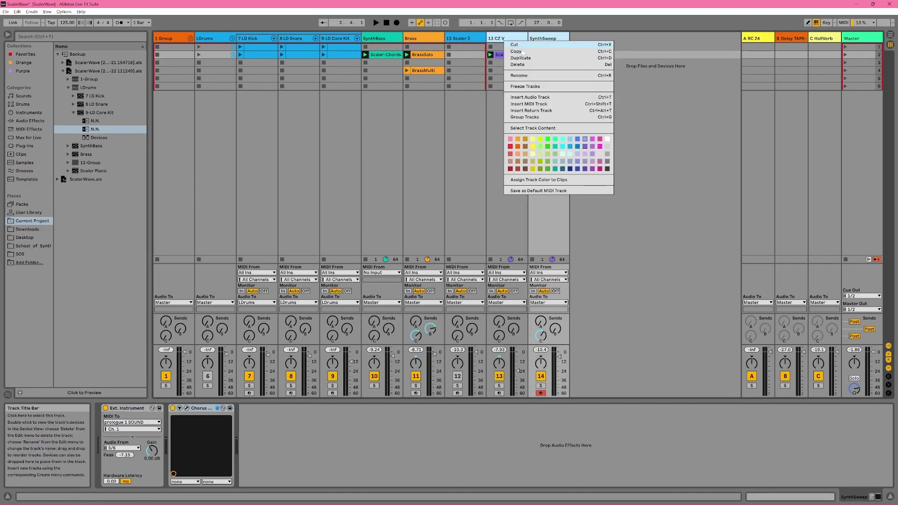
click(552, 105)
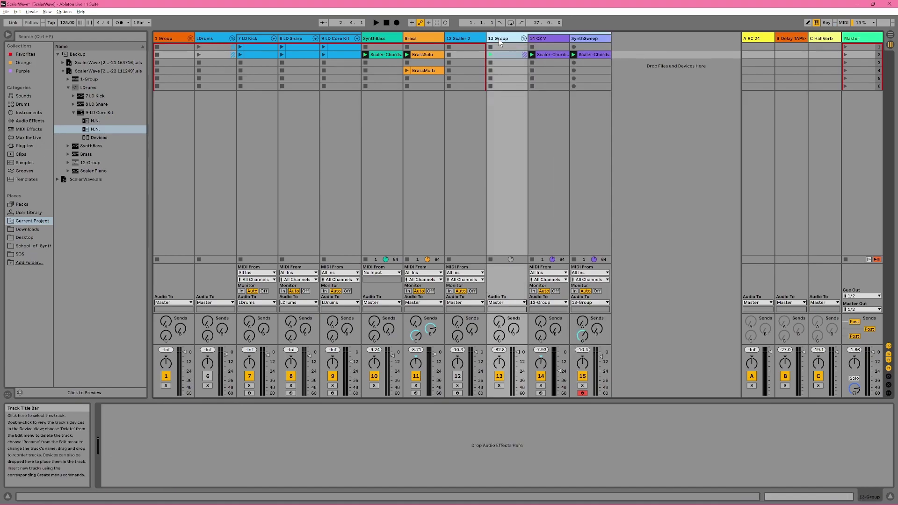
Step: Add a Compressor to the new group track and enable its sidechain with 7 LD Kick as the audio source
click(41, 121)
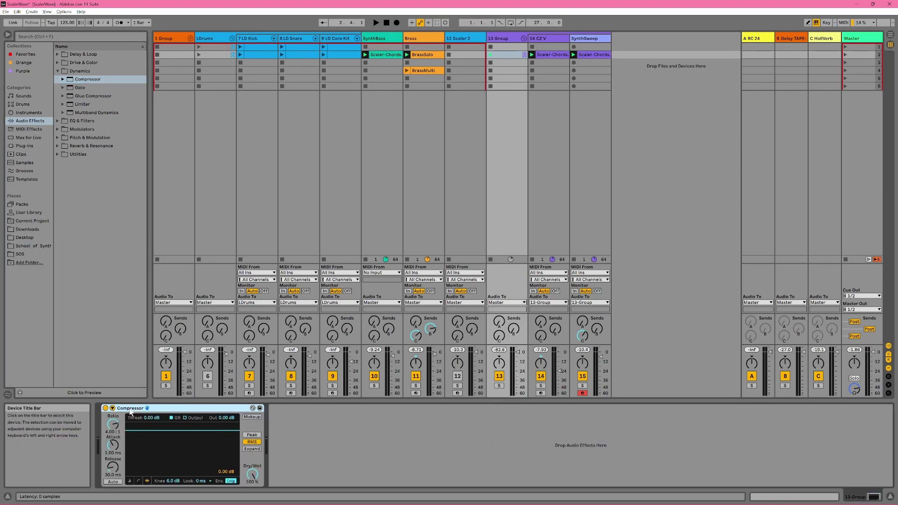
click(104, 417)
click(130, 430)
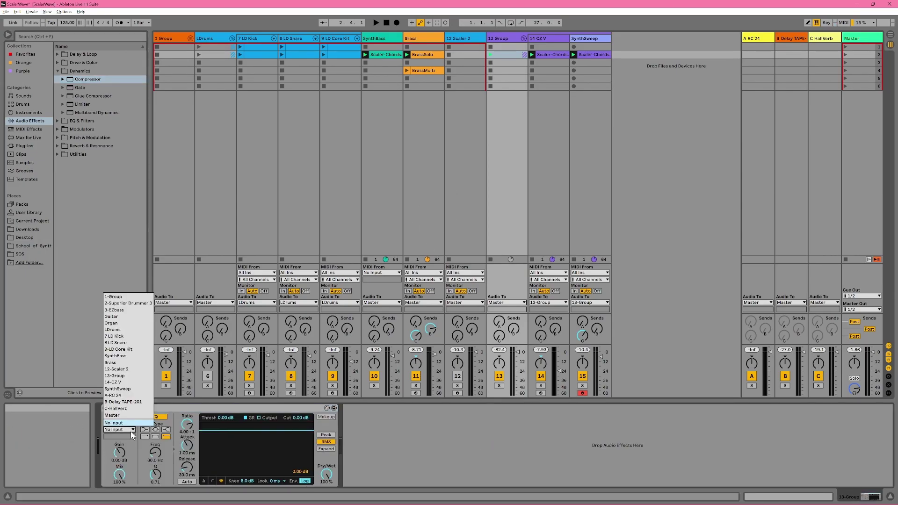
click(133, 336)
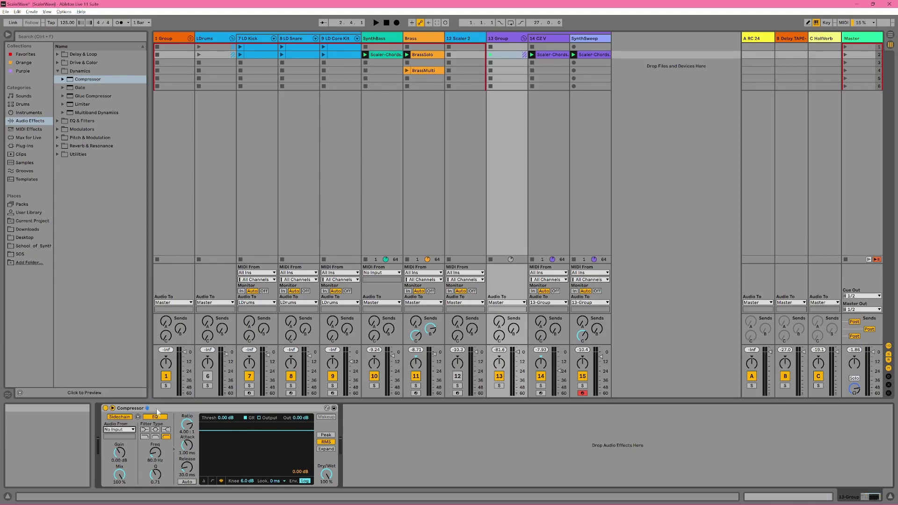
Step: Set the group compressor to a 43:1 ratio, 0.01 ms attack, about 1.35 ms release and a threshold of -inf dB
drag(187, 425, 191, 473)
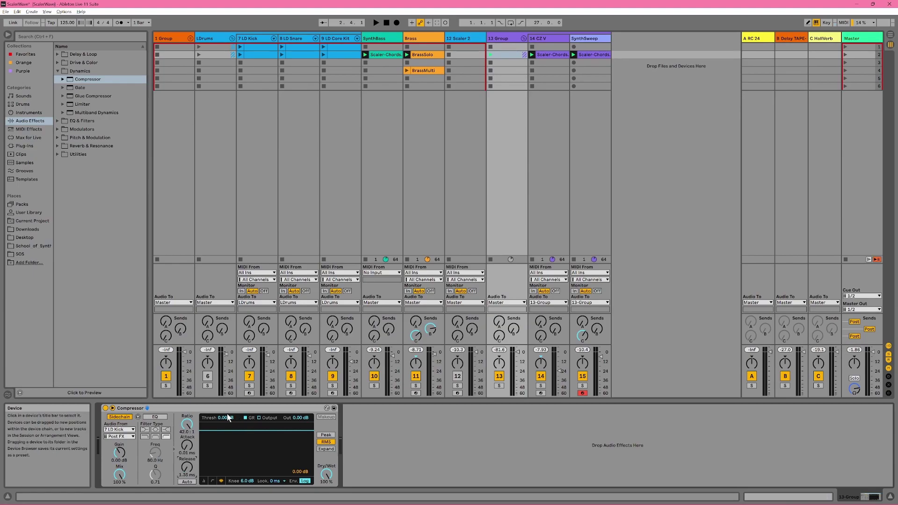
drag(218, 417, 218, 459)
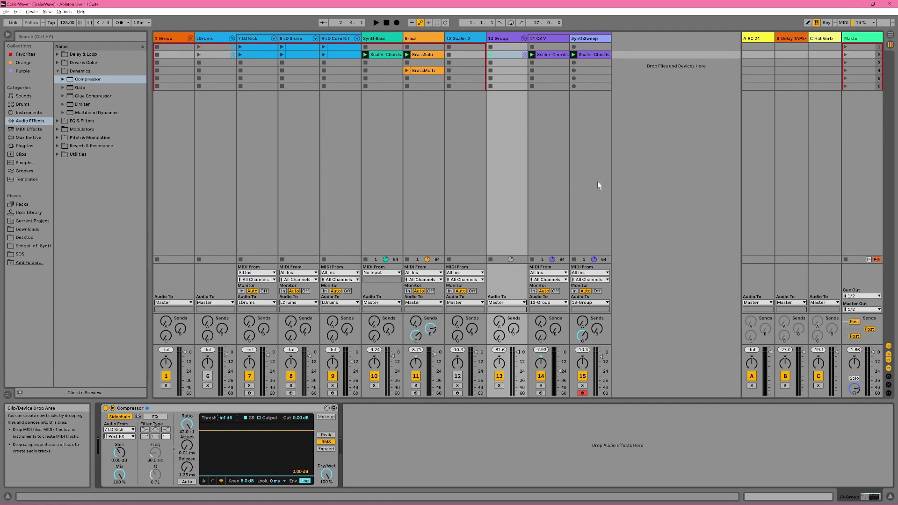
Step: Play the second scene and lower the group compressor's ratio while listening to the kick ducking
click(841, 56)
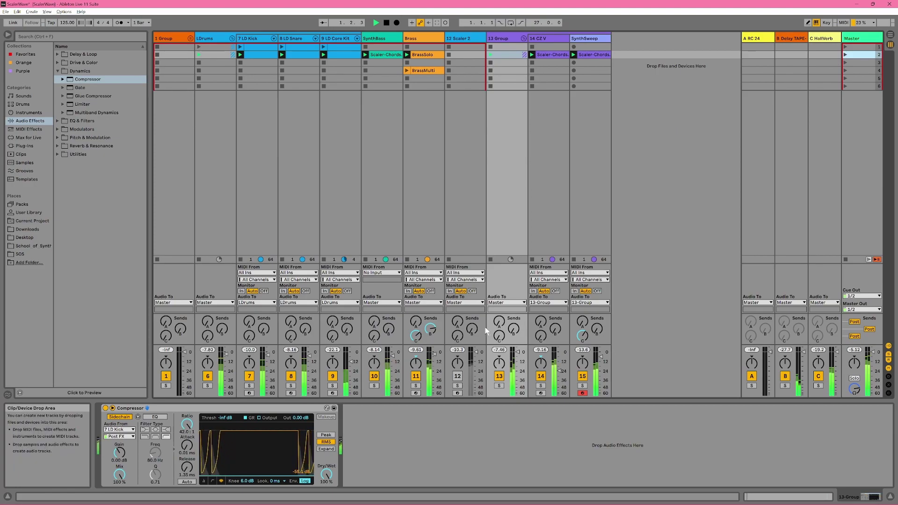
drag(187, 425, 187, 468)
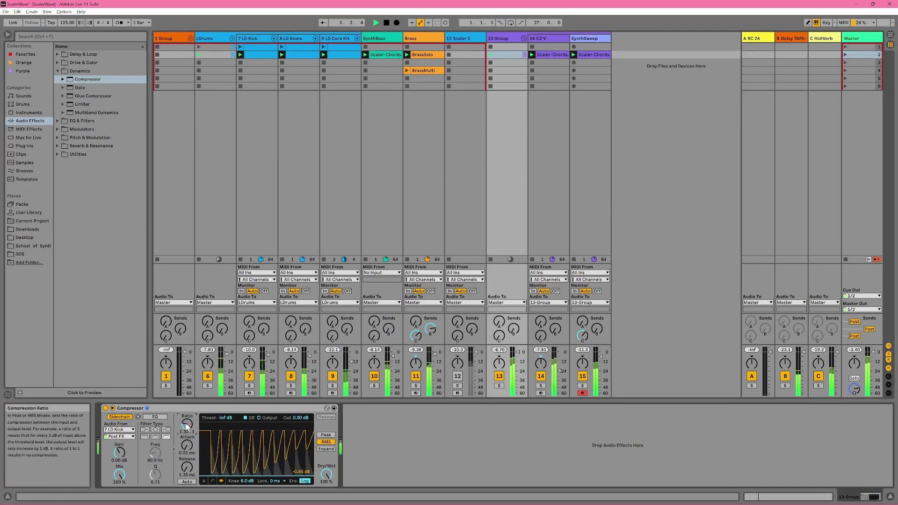
Step: Set the group compressor's threshold to -56.3 dB and fine-tune its ratio to about 1.48:1 while listening, and stop playback
drag(225, 417, 191, 423)
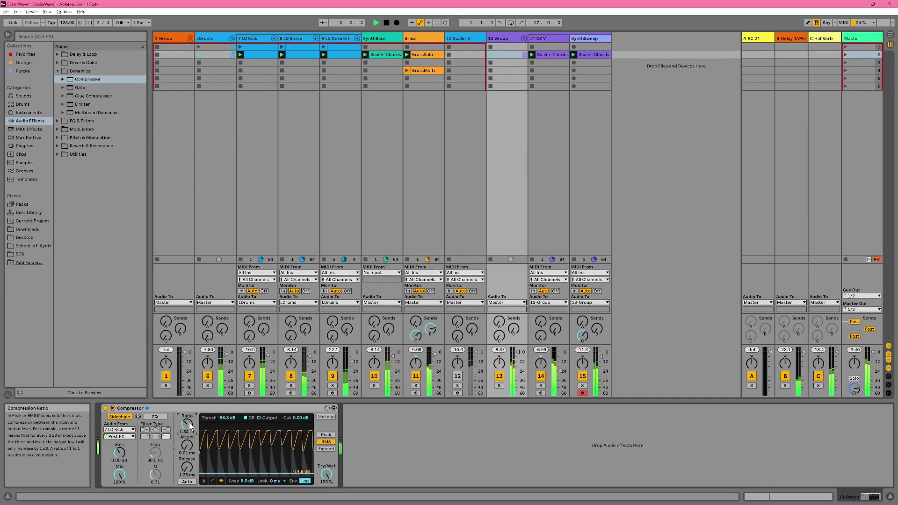
drag(192, 428, 192, 435)
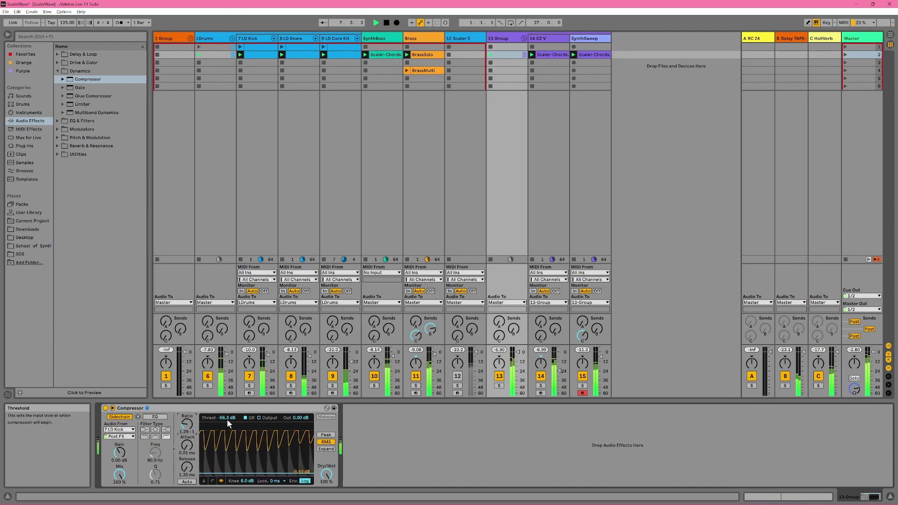
mouse_move(226, 417)
mouse_down()
mouse_move(226, 472)
mouse_move(224, 416)
mouse_up()
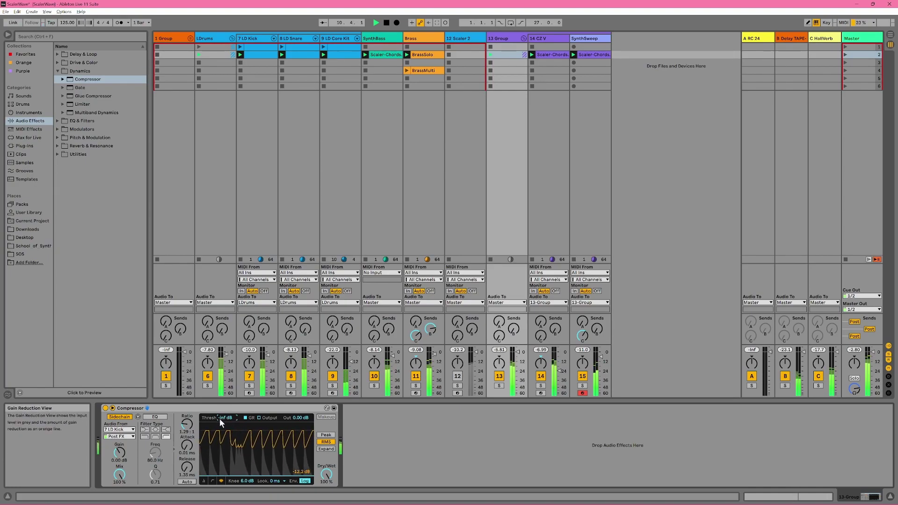
key(ctrl+z)
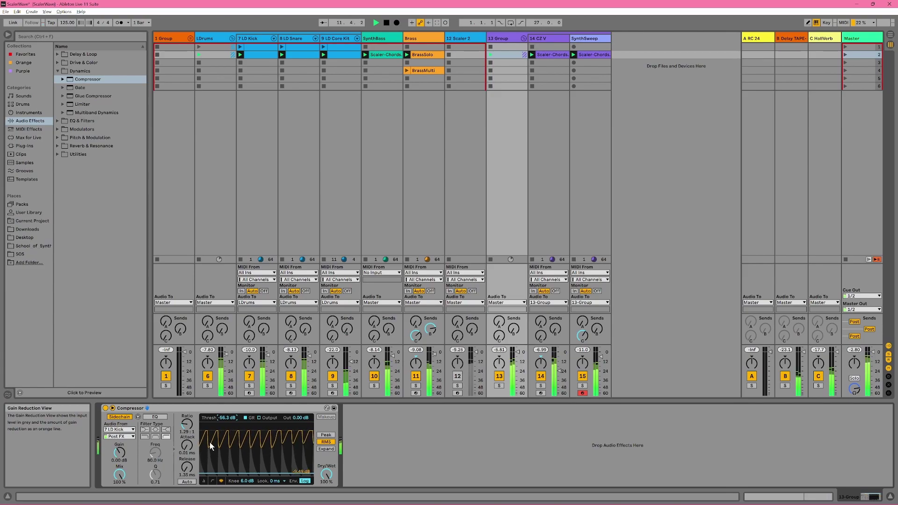
drag(196, 432, 196, 432)
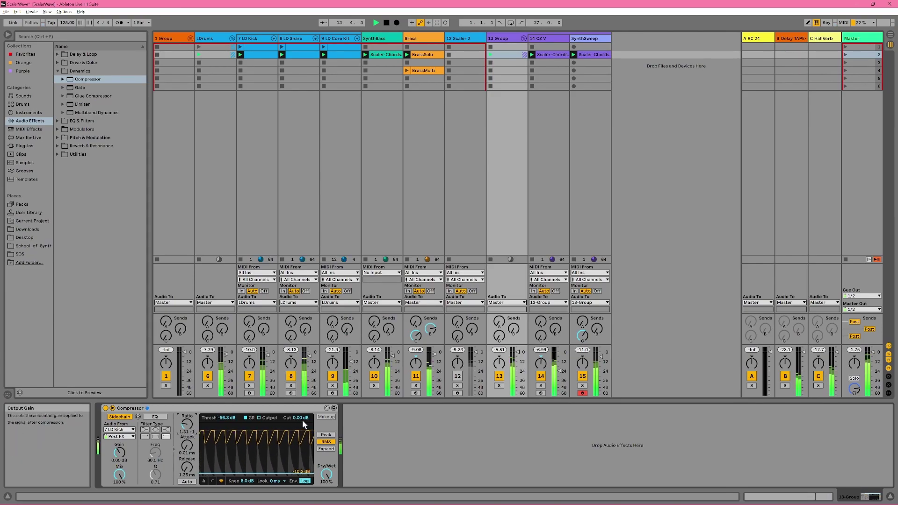
drag(196, 428, 196, 422)
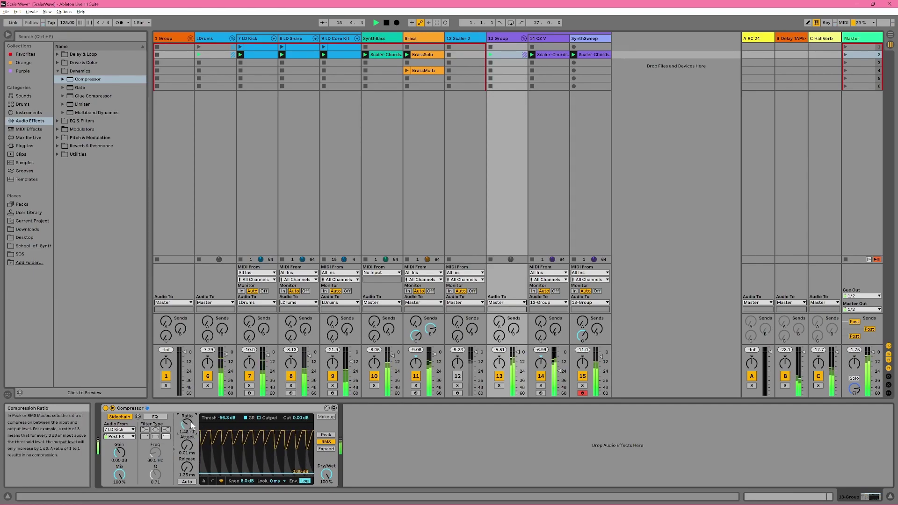
key(space)
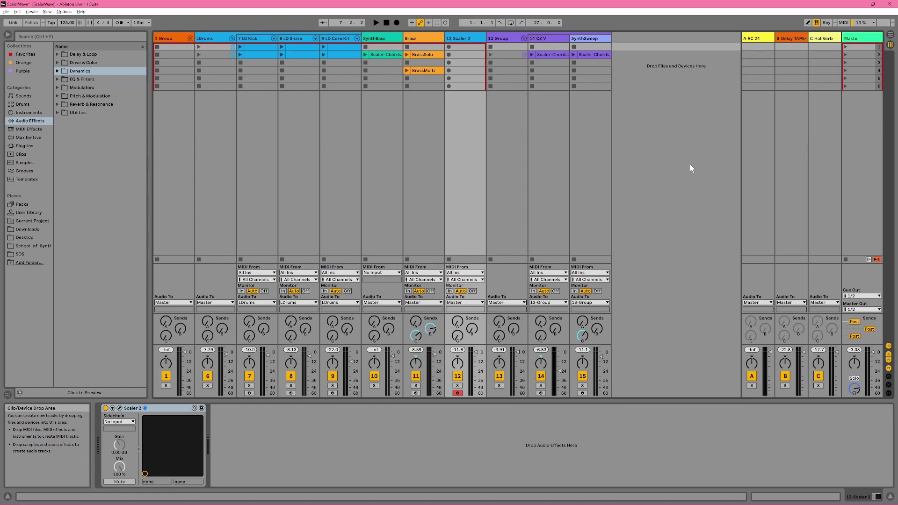
Step: Open the Scaler 2 plug-in window and move the Scaler 2 track into the group with CZ V and SynthSweep
click(120, 408)
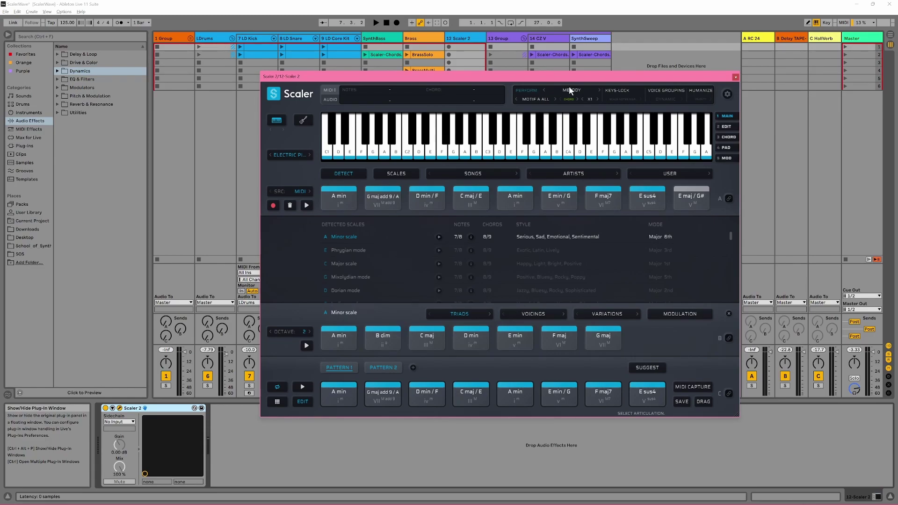
click(501, 51)
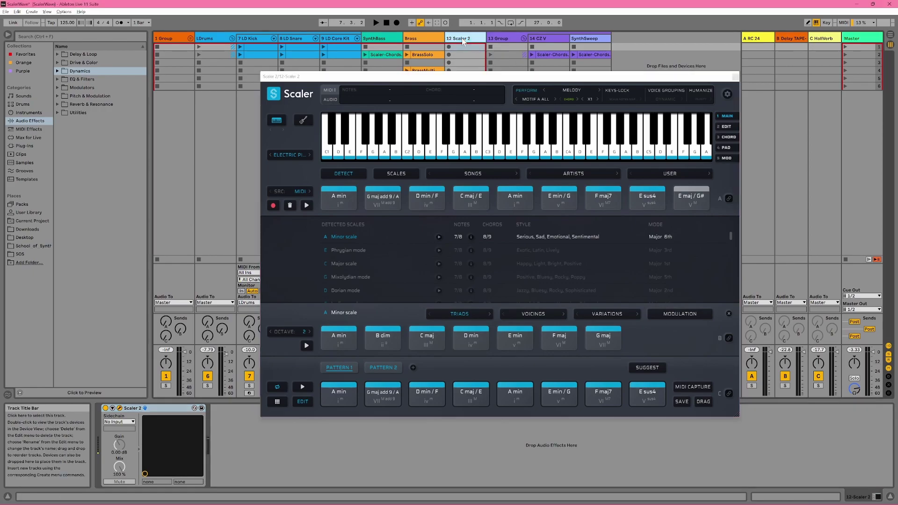
click(524, 39)
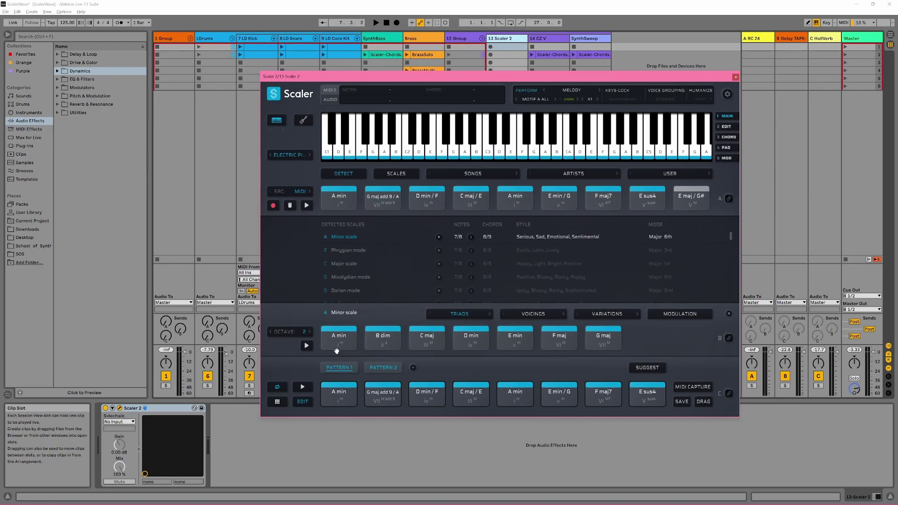
Step: Turn on DAW sync for Scaler's pattern playback and play the second scene, moving the plug-in window clear of the mixer
click(307, 386)
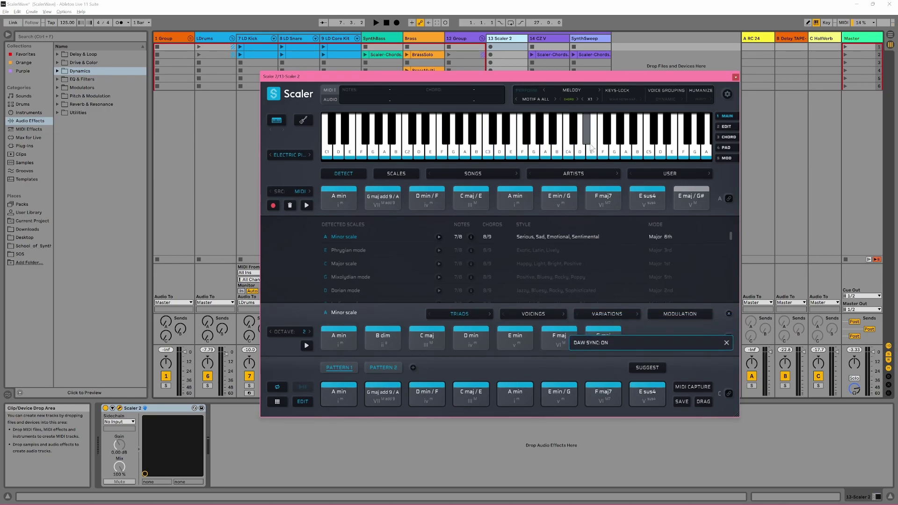
click(845, 54)
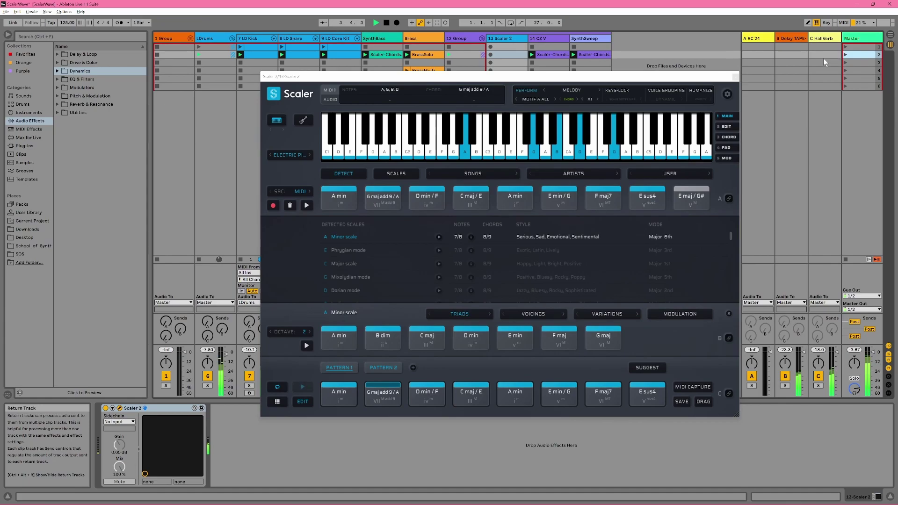
drag(552, 76, 241, 128)
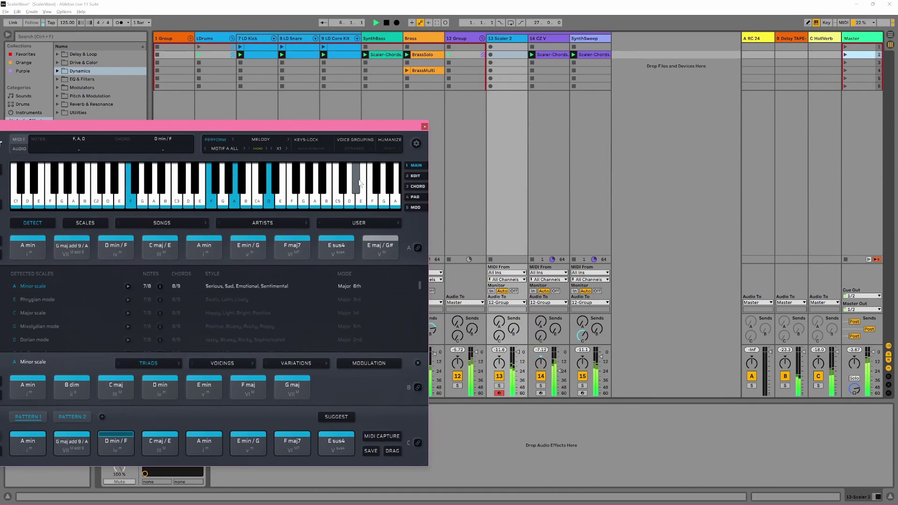
drag(347, 134, 667, 53)
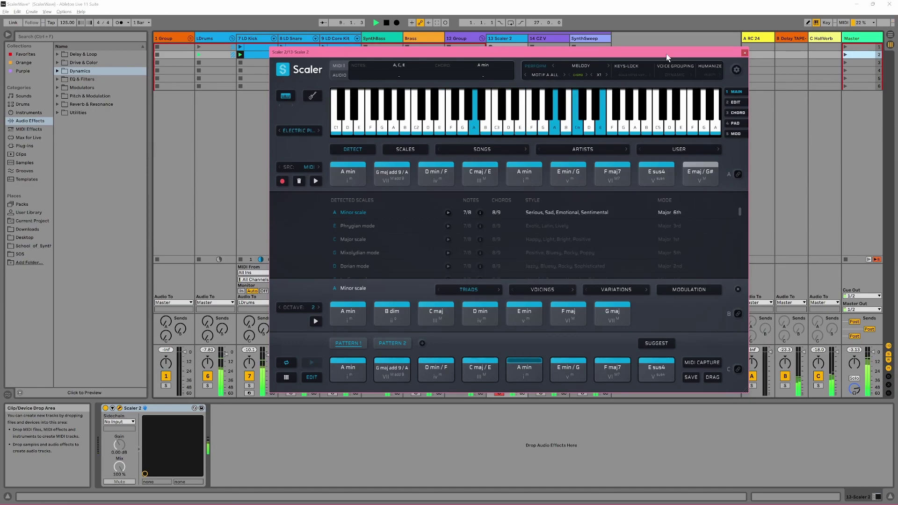
drag(667, 53, 412, 93)
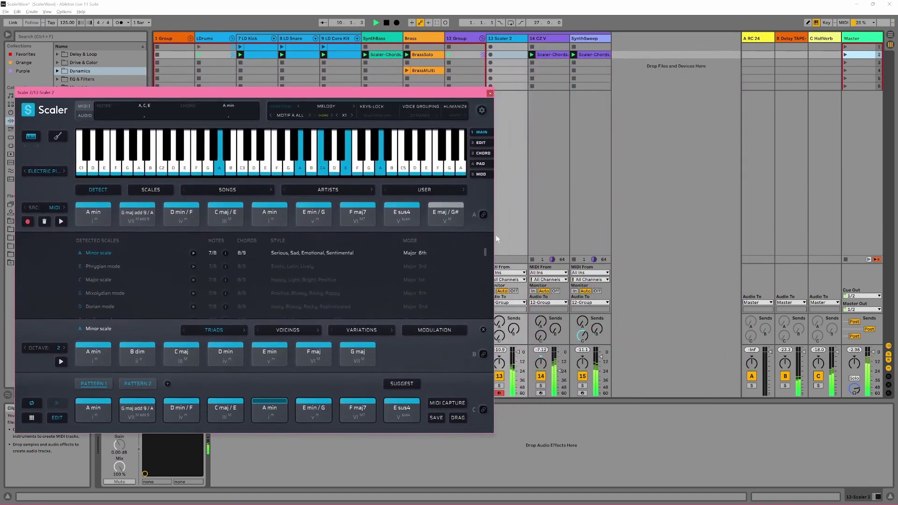
Step: Solo the Scaler 2 track briefly to hear its part, unsolo it and stop playback
click(500, 377)
click(499, 385)
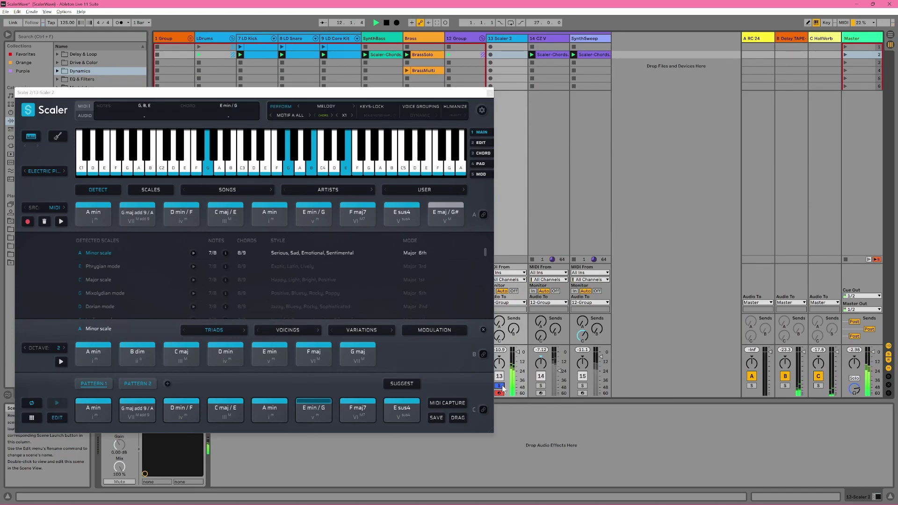
click(500, 385)
click(501, 376)
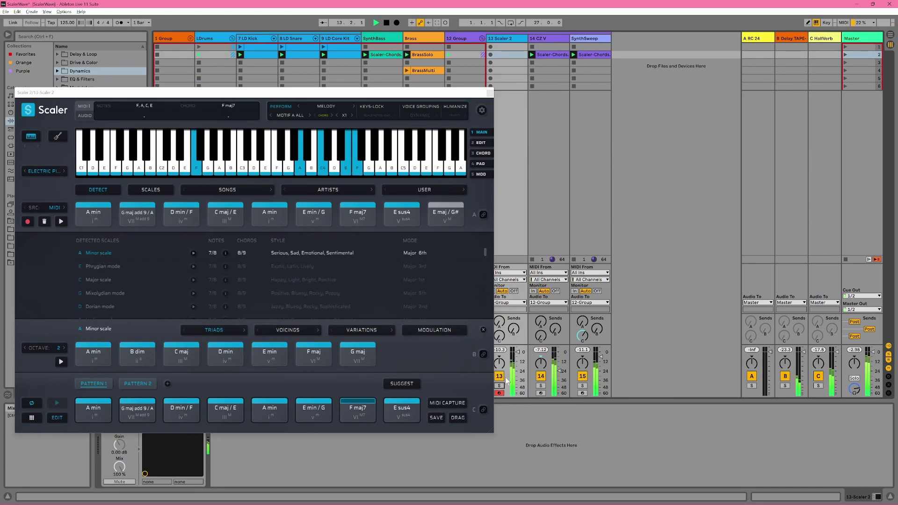
drag(424, 92, 659, 53)
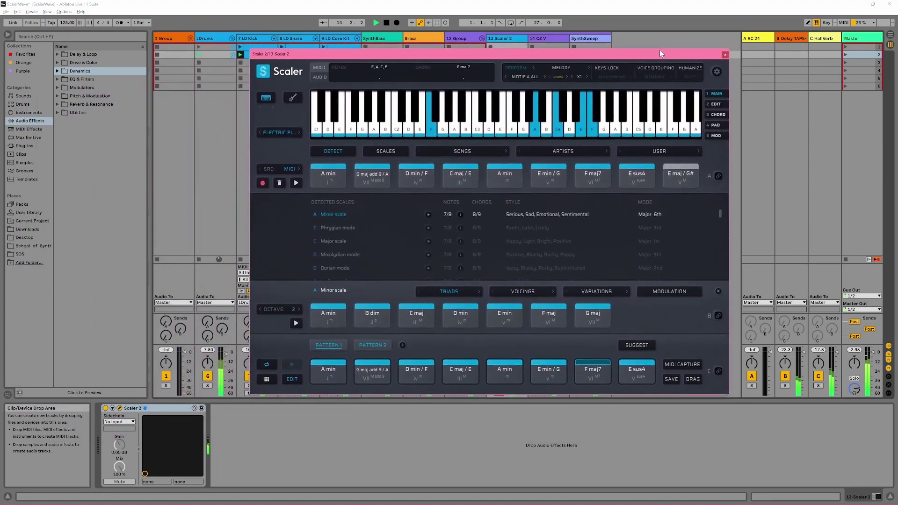
key(space)
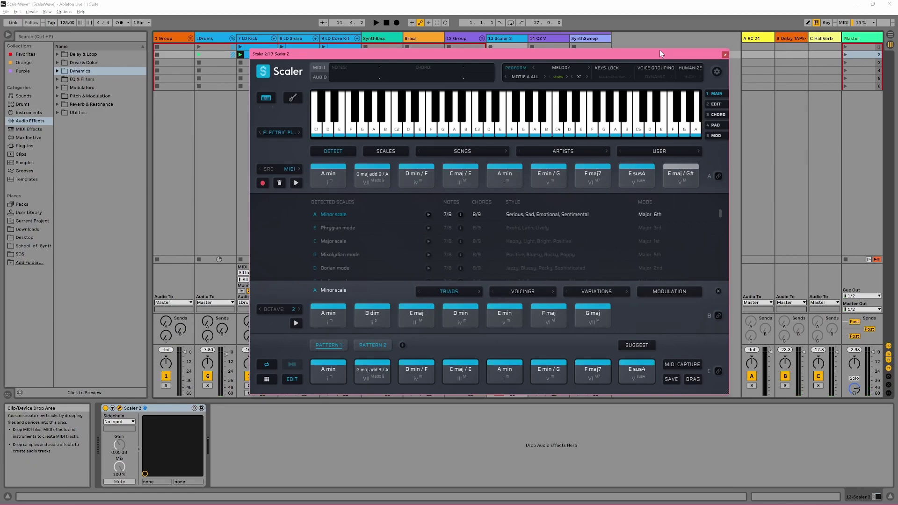
Step: Change Scaler's performance pattern to Motif D All
click(606, 95)
click(523, 77)
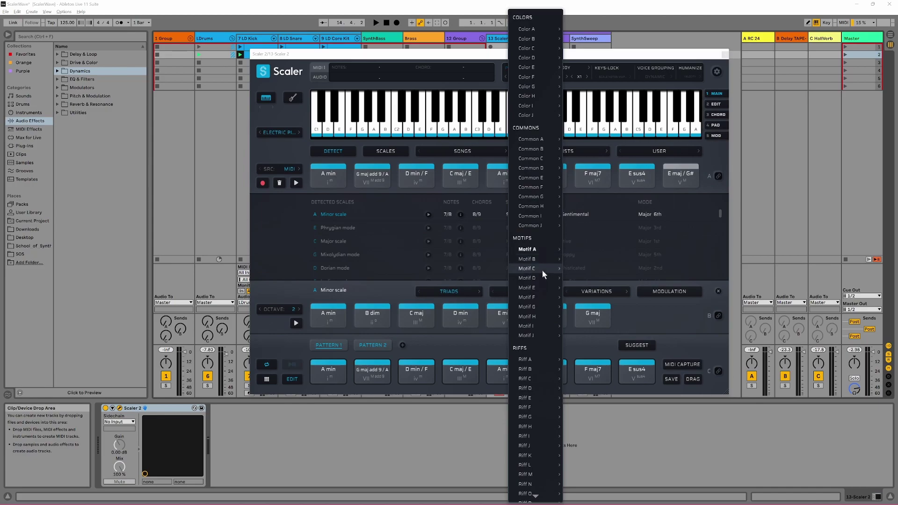
mouse_move(542, 276)
click(599, 241)
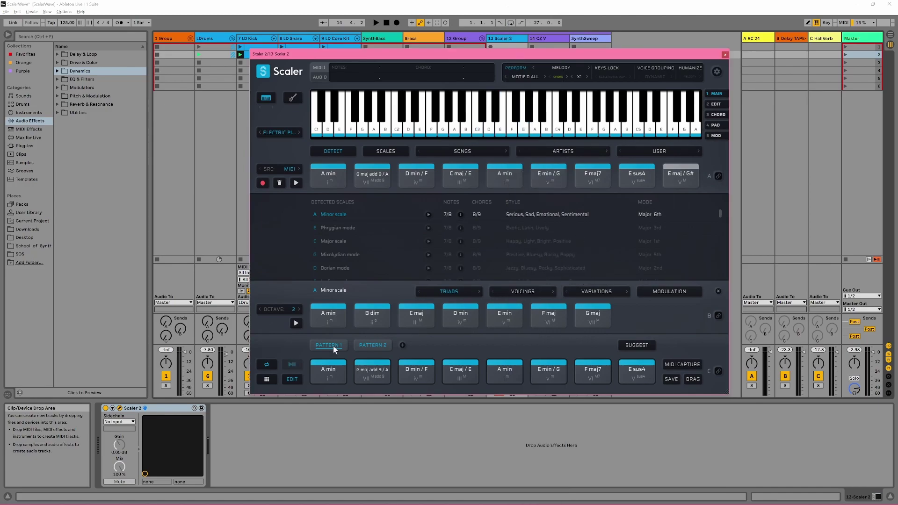
Step: Audition Scaler's Pattern 1 with DAW sync off and the Scaler 2 track soloed, and stop the progression
drag(495, 55, 249, 105)
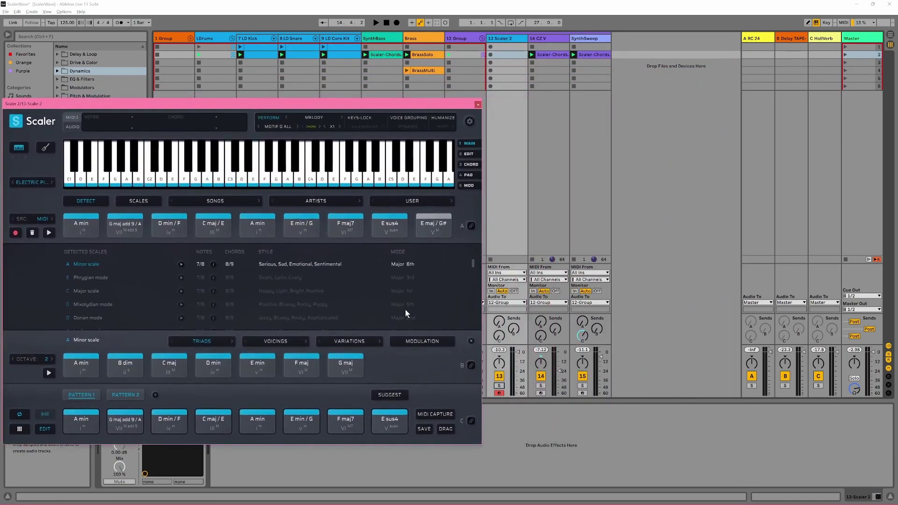
drag(424, 104, 648, 56)
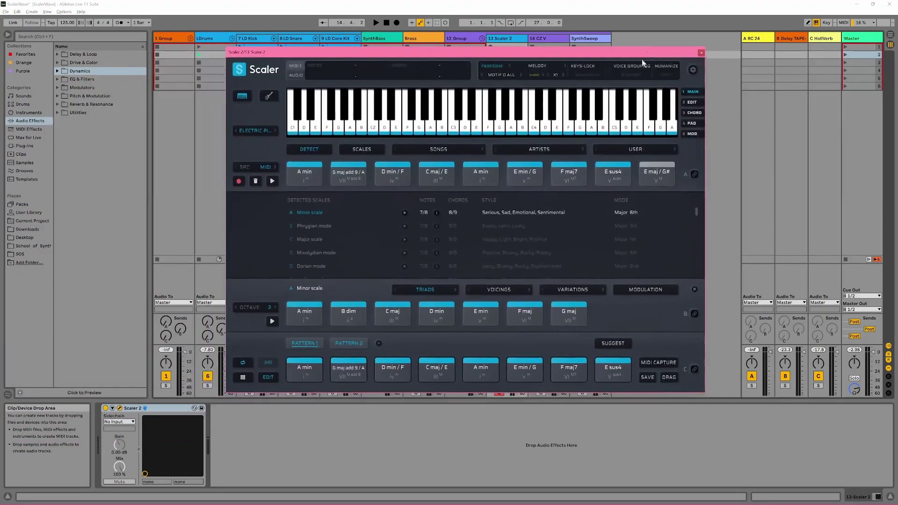
click(269, 363)
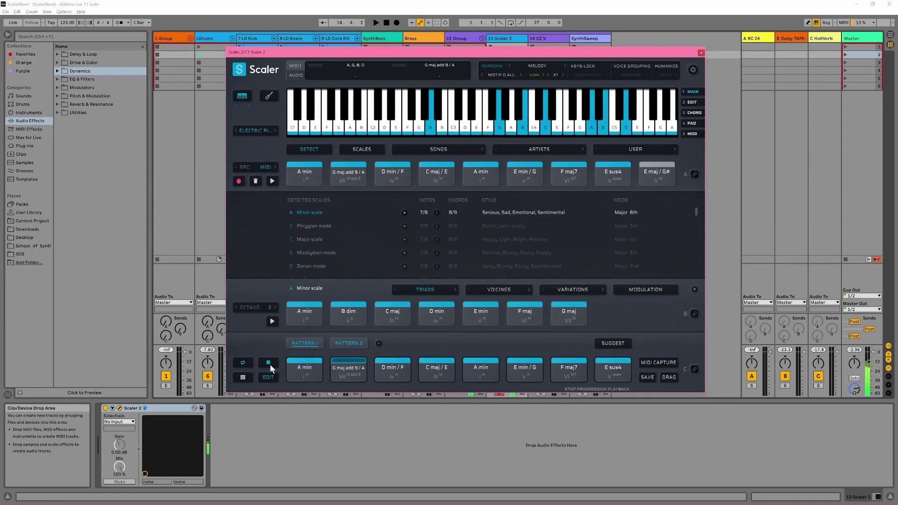
click(269, 363)
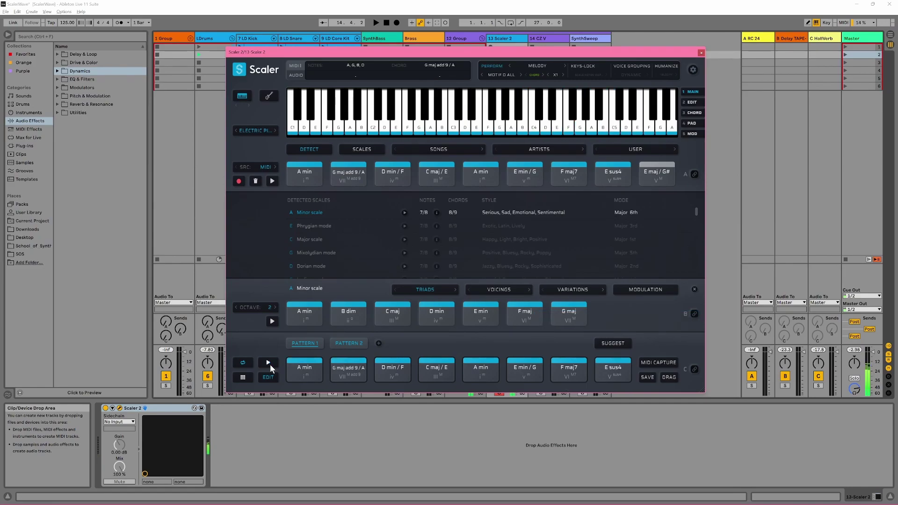
Step: Copy the Scaler-Chords clips on the CZ V and SynthSweep tracks into the first scene
drag(493, 53, 494, 96)
click(563, 46)
key(ctrl+v)
drag(586, 54, 592, 47)
click(621, 70)
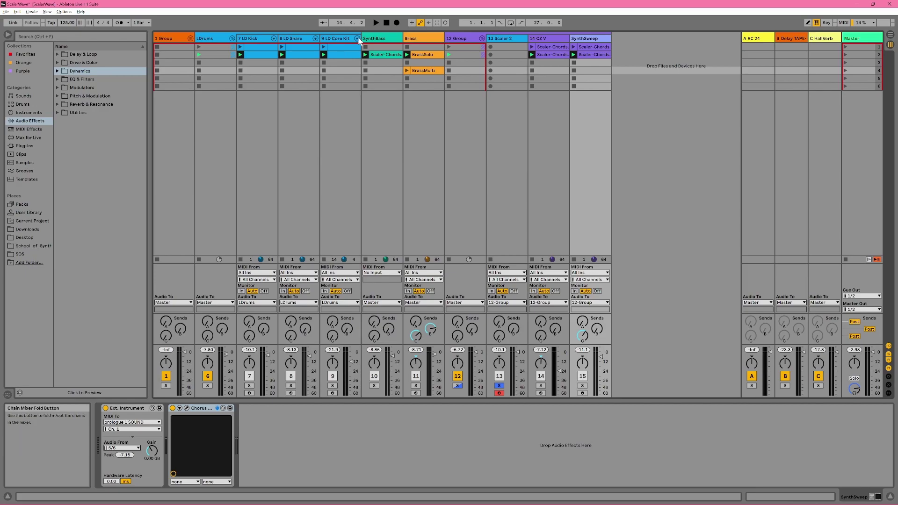
Step: Delete the notes in bars 1 to 8 of SynthSweep's first-scene clip
double_click(602, 48)
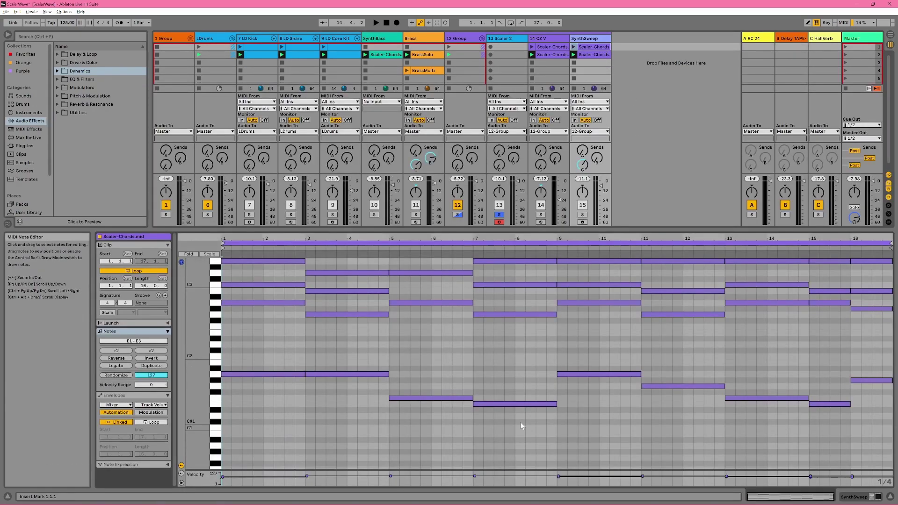
drag(525, 435, 261, 249)
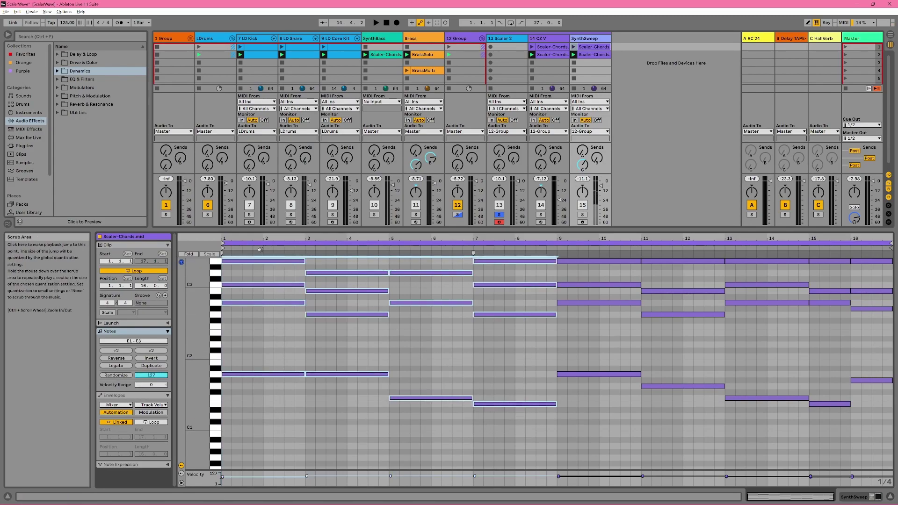
key(Delete)
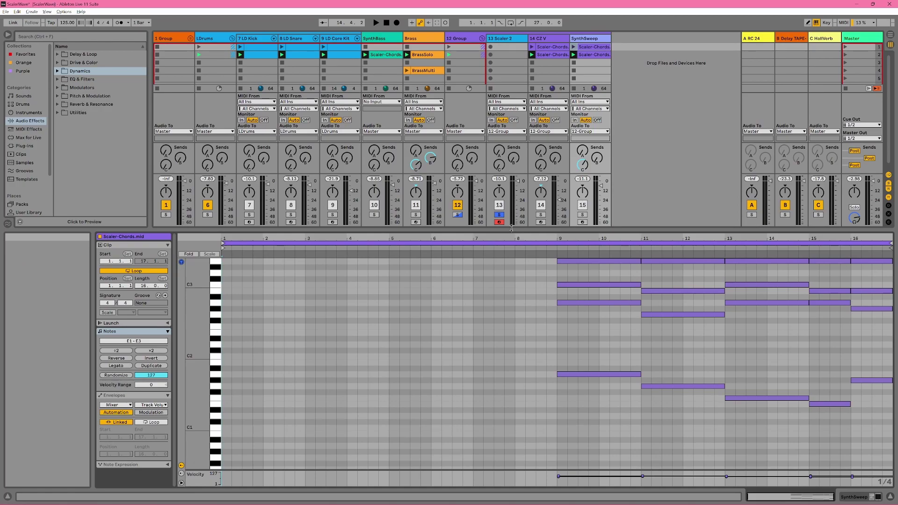
drag(511, 228, 510, 299)
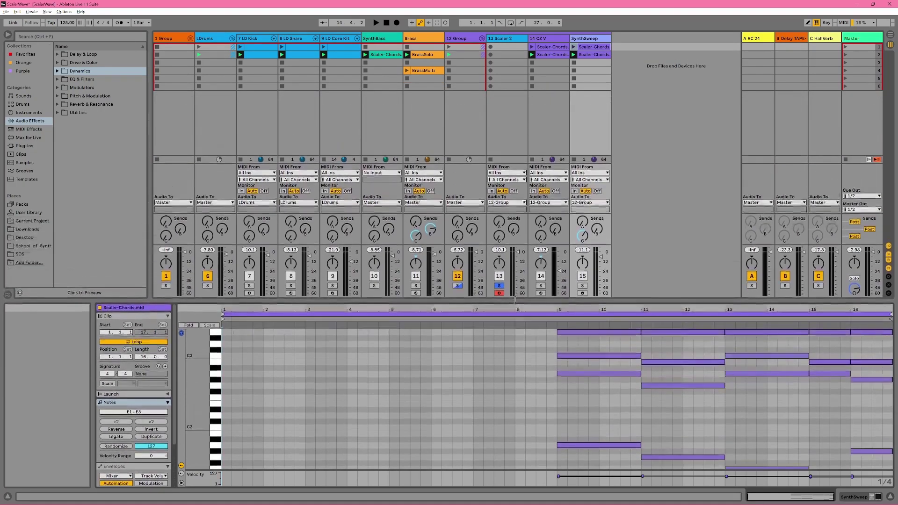
Step: Unsolo the Scaler 2 track, turn Scaler's DAW sync back on and play the first scene
click(499, 286)
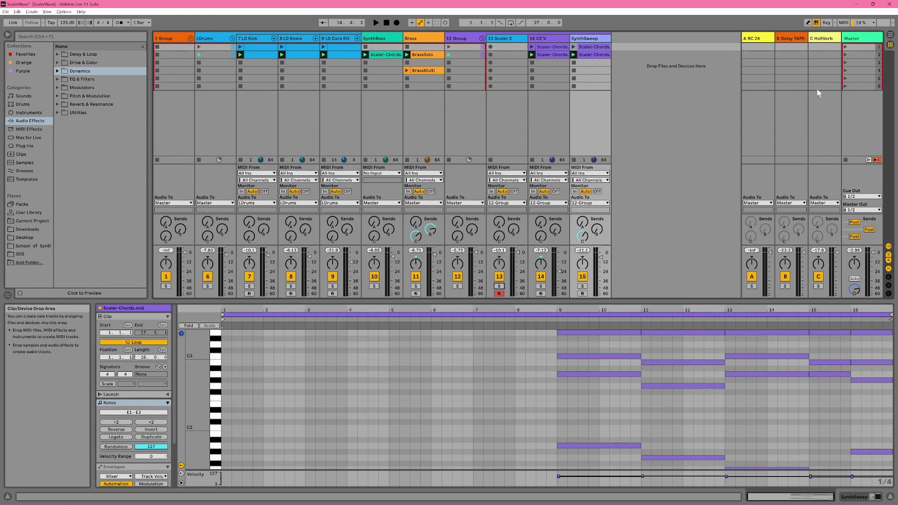
click(846, 47)
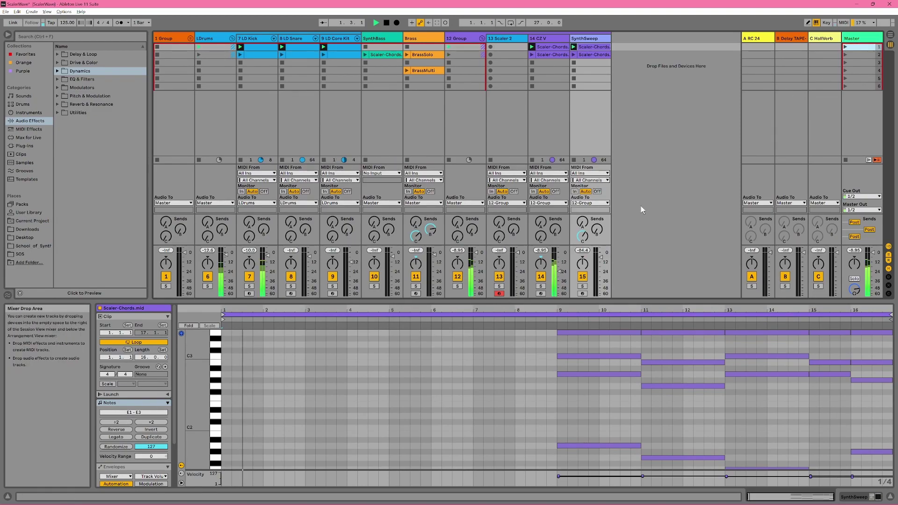
click(497, 41)
click(268, 406)
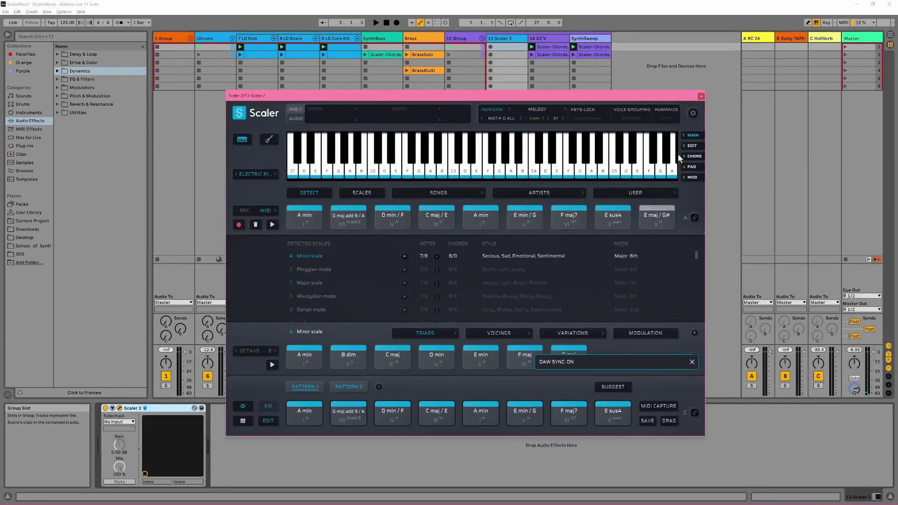
click(701, 97)
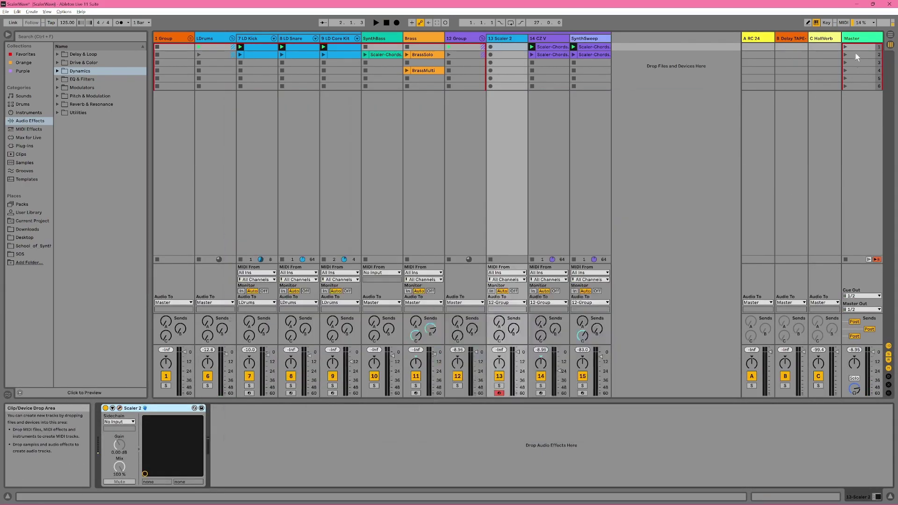
click(845, 47)
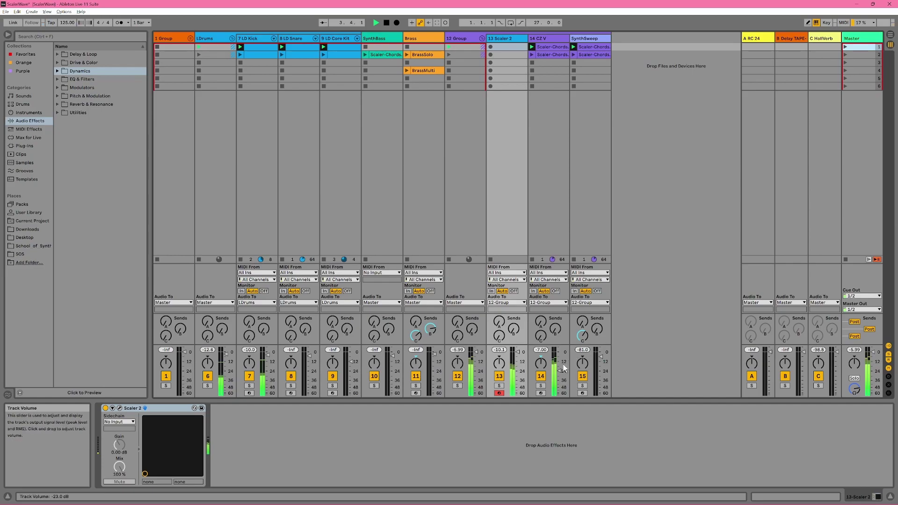
Step: Set the CZ V track's volume to -23 dB and copy its Chorus DIMENSION-D effect onto the Scaler 2 track
drag(559, 371, 564, 372)
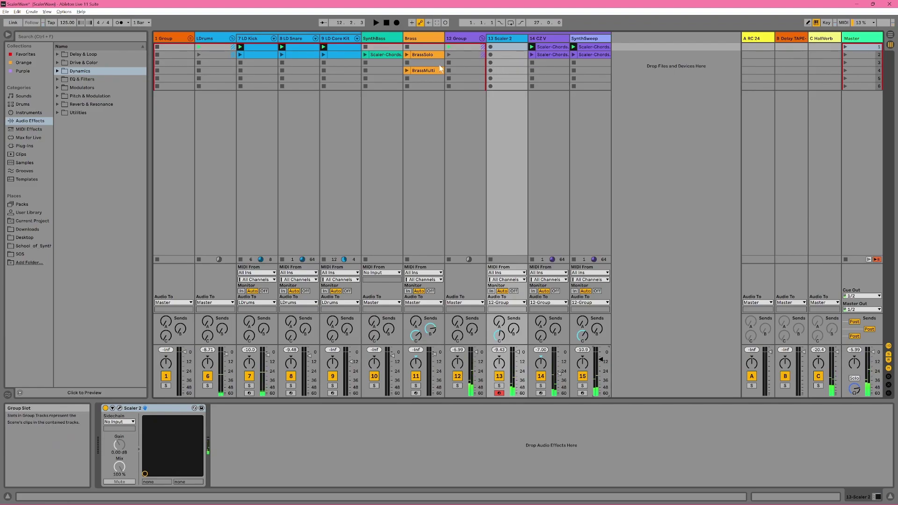
click(545, 38)
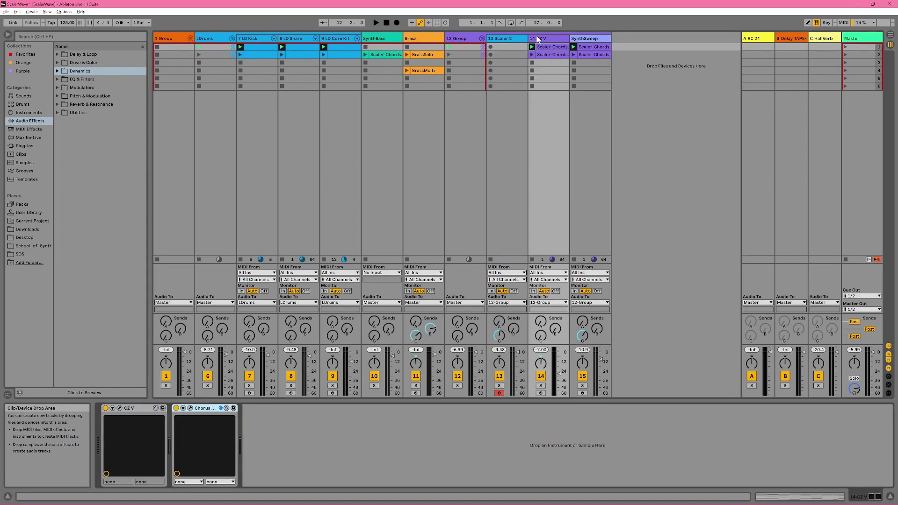
click(504, 38)
click(325, 429)
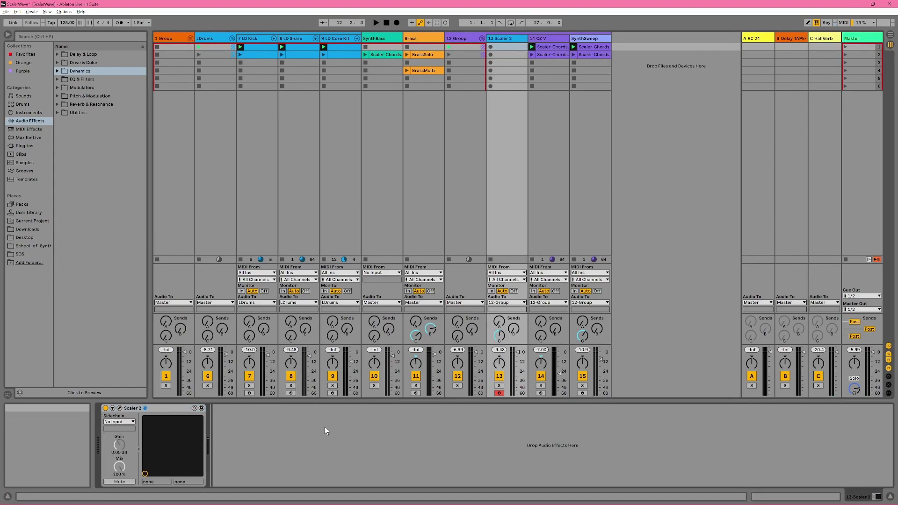
key(ctrl+v)
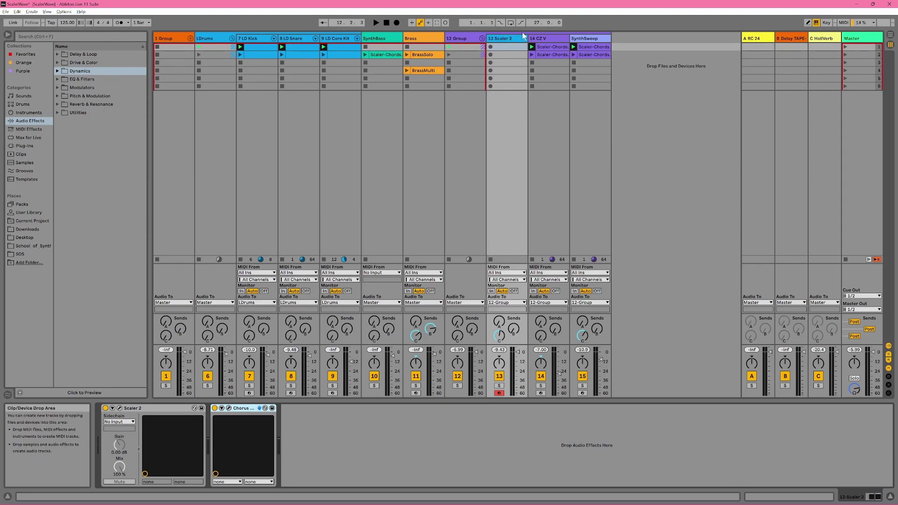
Step: Change Scaler's melody performance to Motif A All and close the plug-in window
click(120, 408)
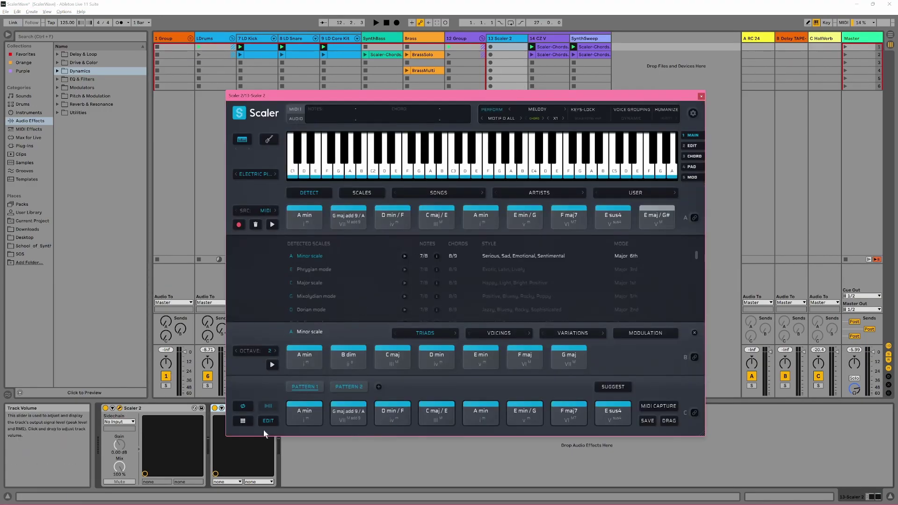
click(501, 121)
mouse_move(521, 250)
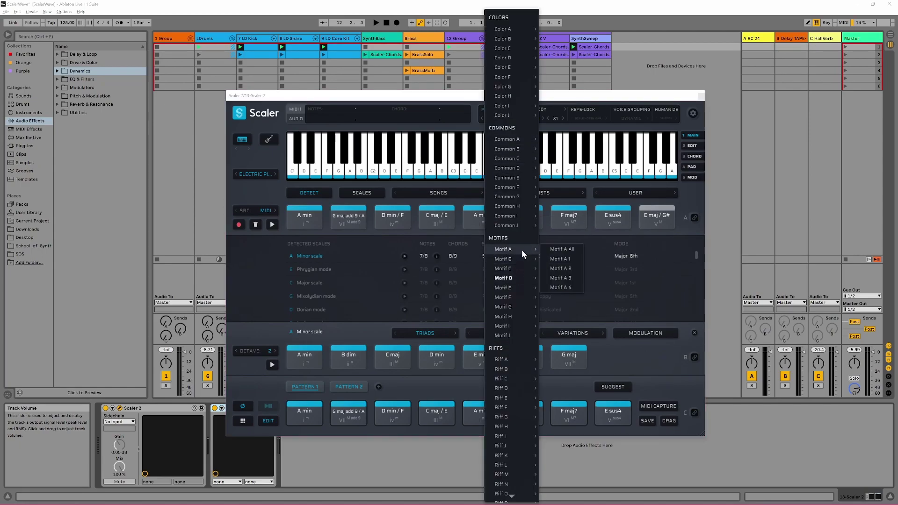
click(552, 249)
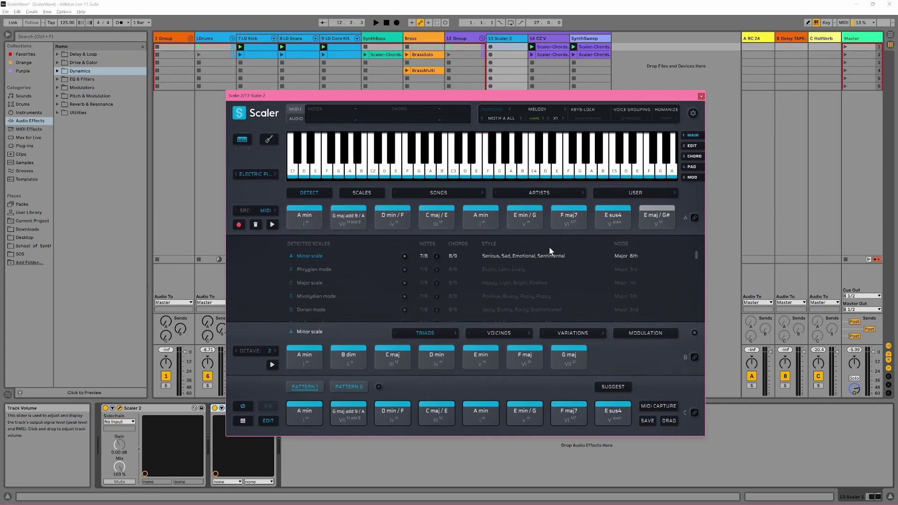
click(701, 96)
Step: Create an empty MIDI clip in the Scaler 2 track's first scene with a loop length of 16 bars
double_click(506, 46)
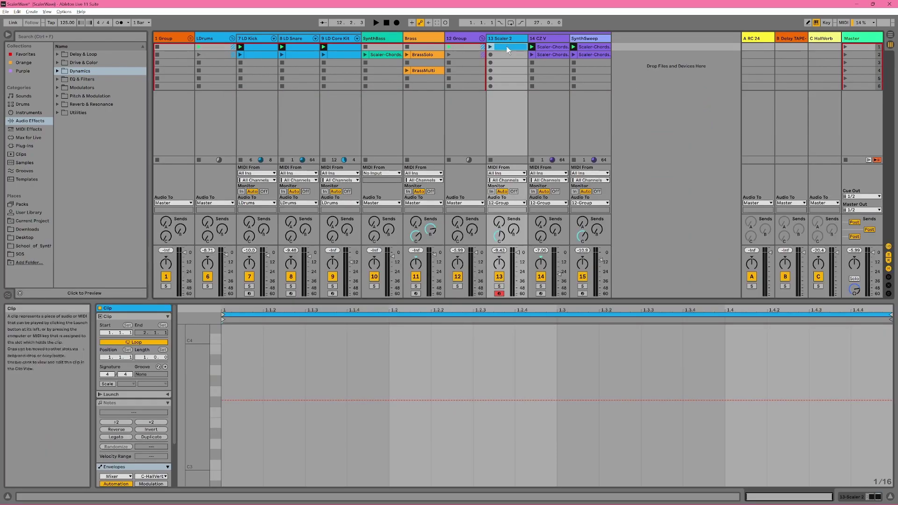
click(142, 357)
text(16)
key(Return)
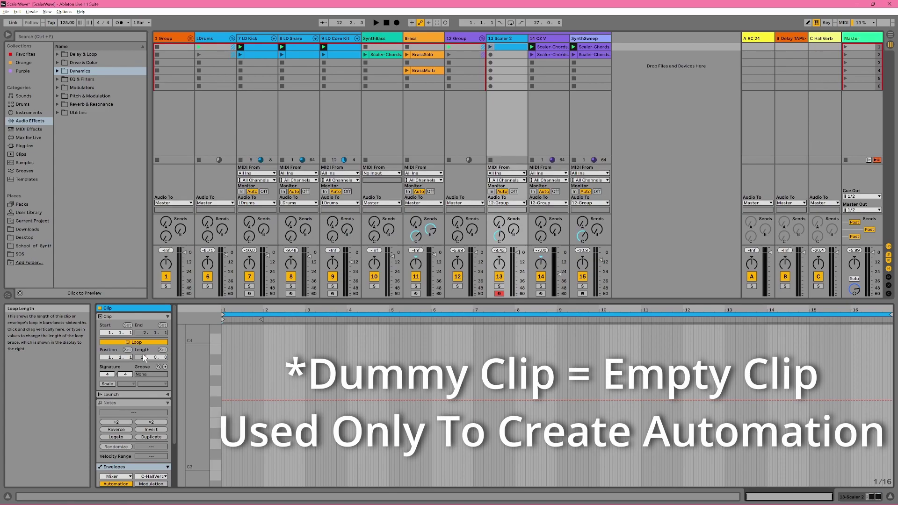
Step: Set the empty clip's envelope to MIDI Ctrl 52: LSB for CC 20 and draw a rising ramp at the end of bar 16
scroll(152, 402, down, 3)
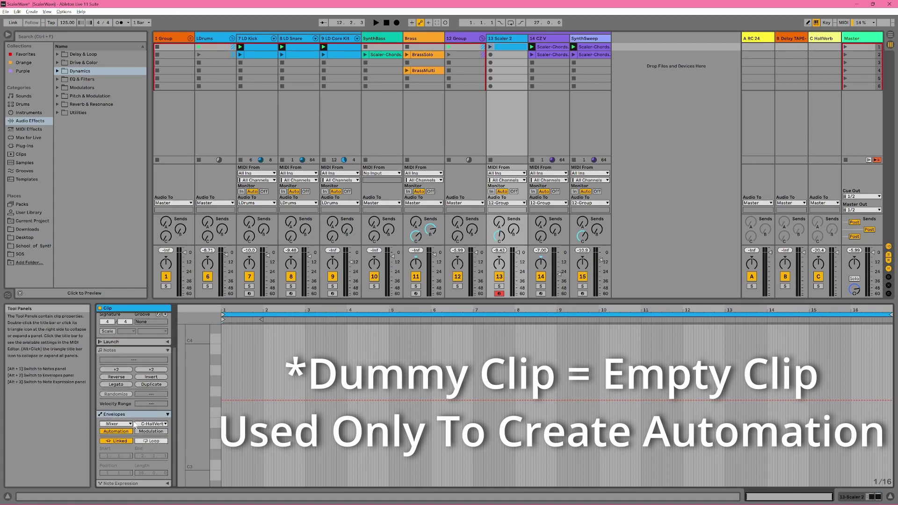
click(135, 423)
click(132, 424)
click(132, 423)
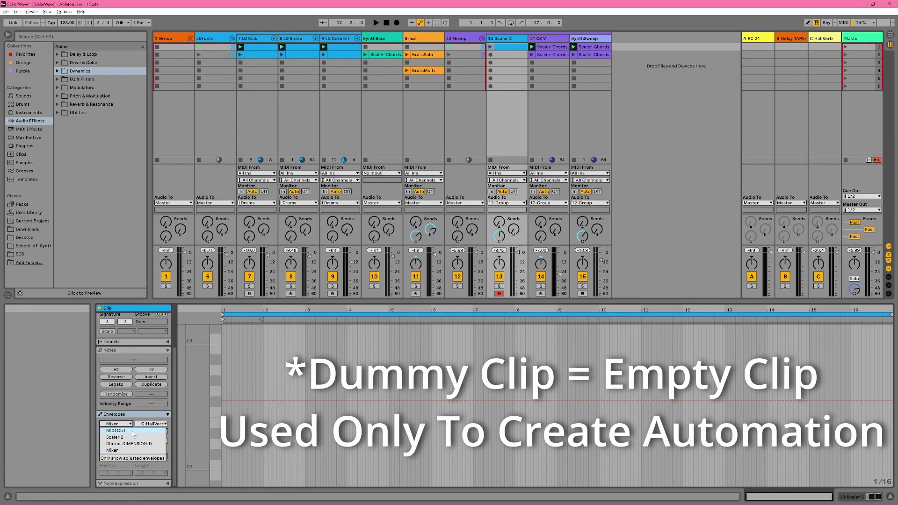
click(132, 431)
click(156, 433)
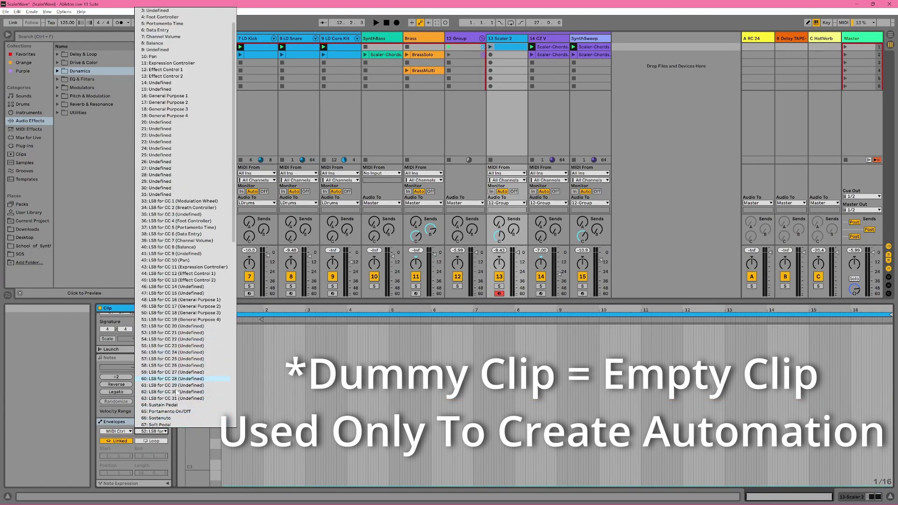
scroll(178, 392, down, 3)
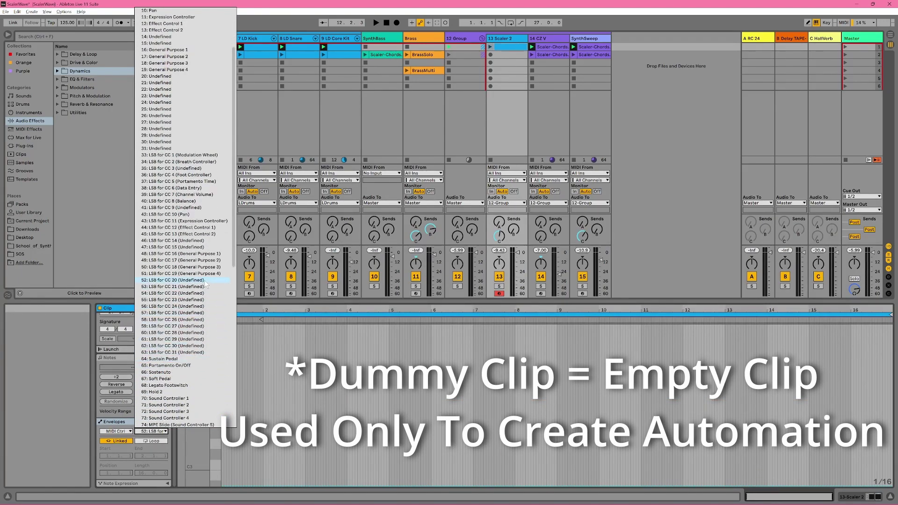
click(205, 280)
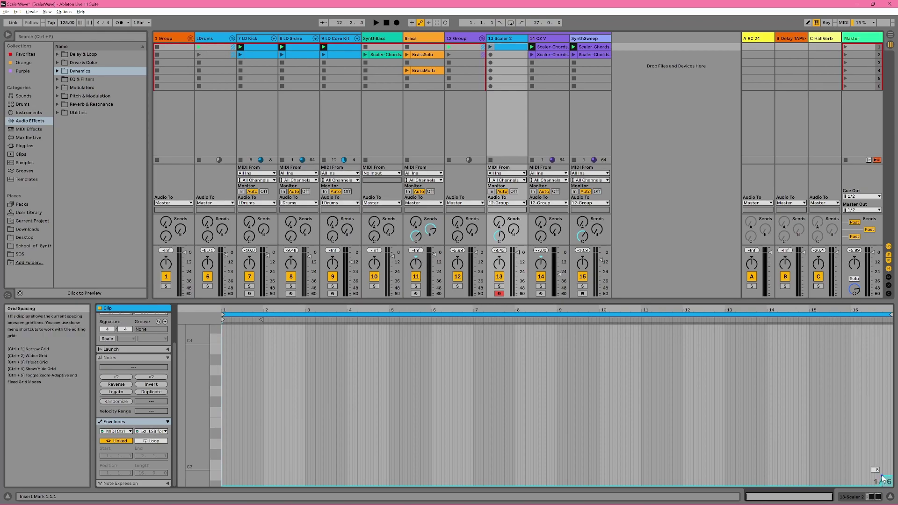
drag(885, 472, 882, 420)
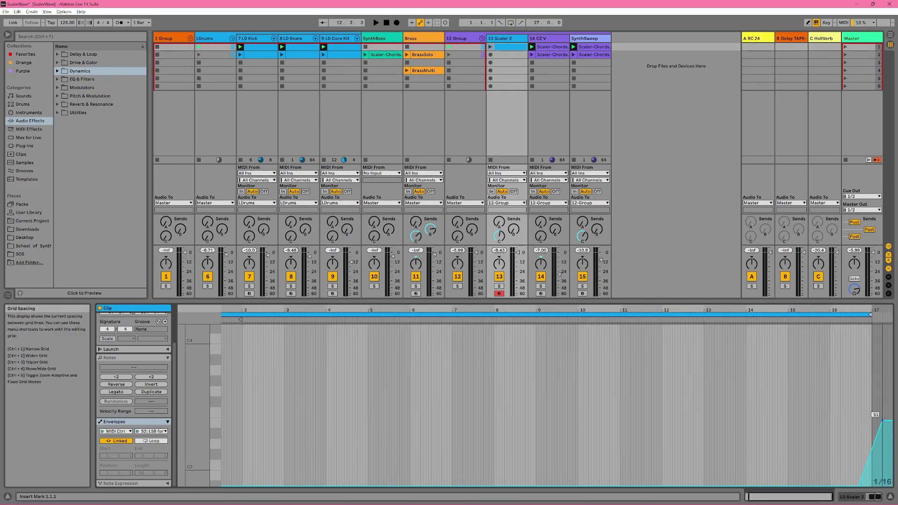
Step: Map Scaler's Recall Playback Settings command for Motif A to MIDI CC 52 by playing the automation clip, and save the mapping
click(510, 37)
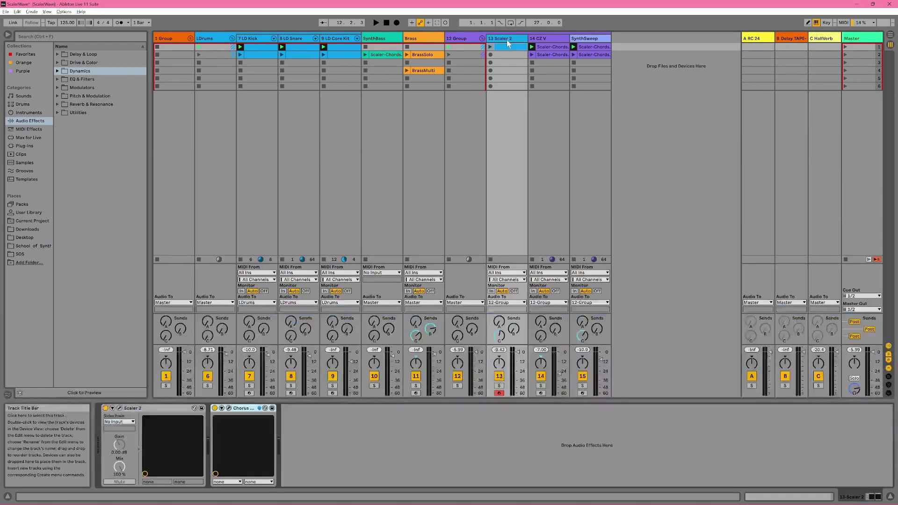
click(120, 408)
drag(506, 94, 361, 91)
right_click(347, 106)
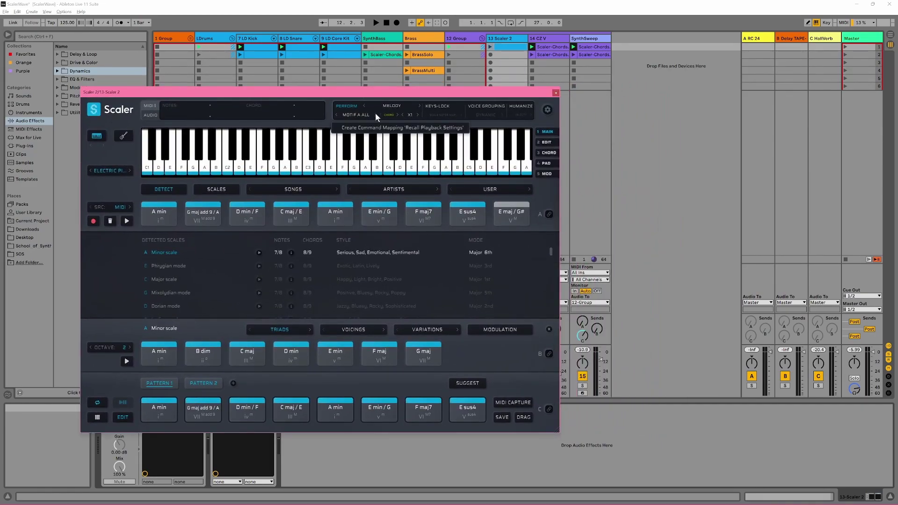
click(384, 127)
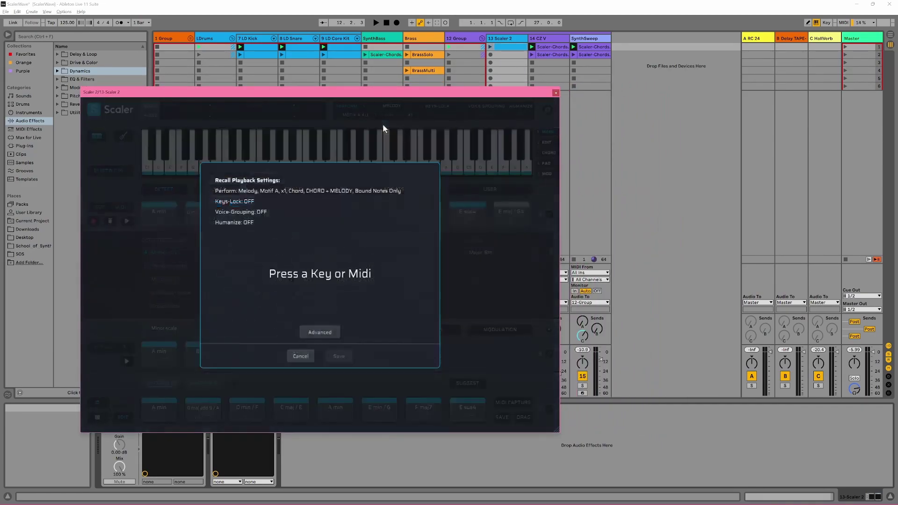
click(506, 46)
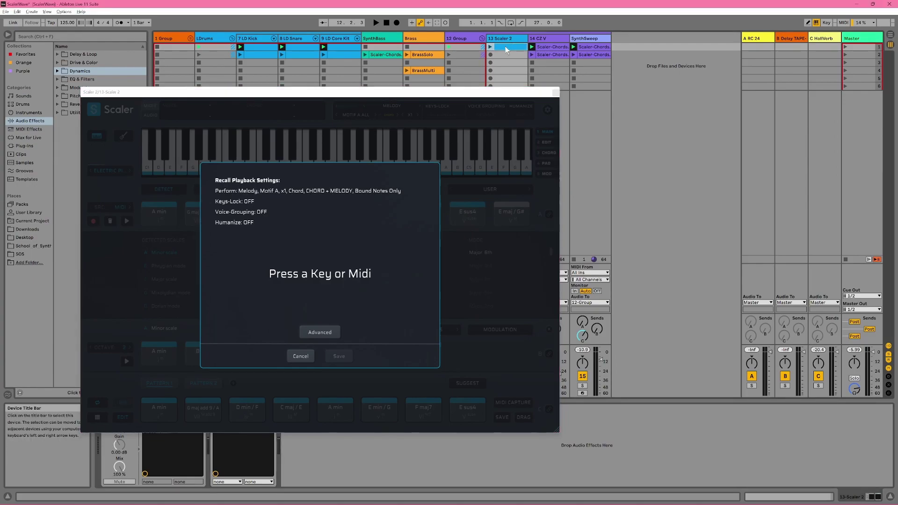
click(833, 320)
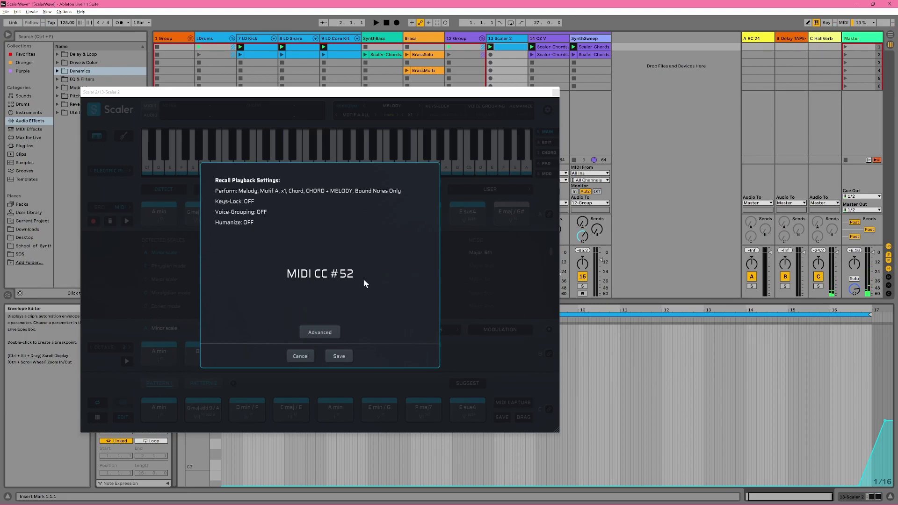
click(340, 356)
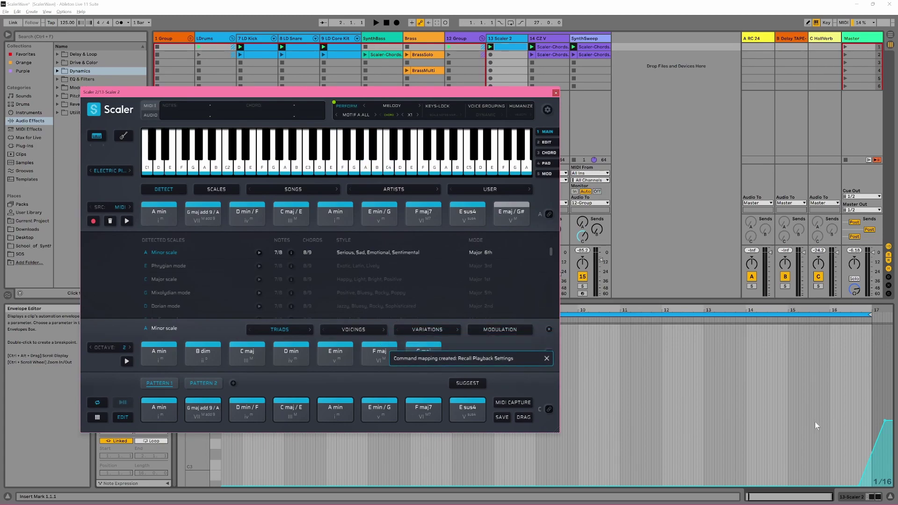
Step: Switch Scaler's melody performance to Motif D All
click(353, 115)
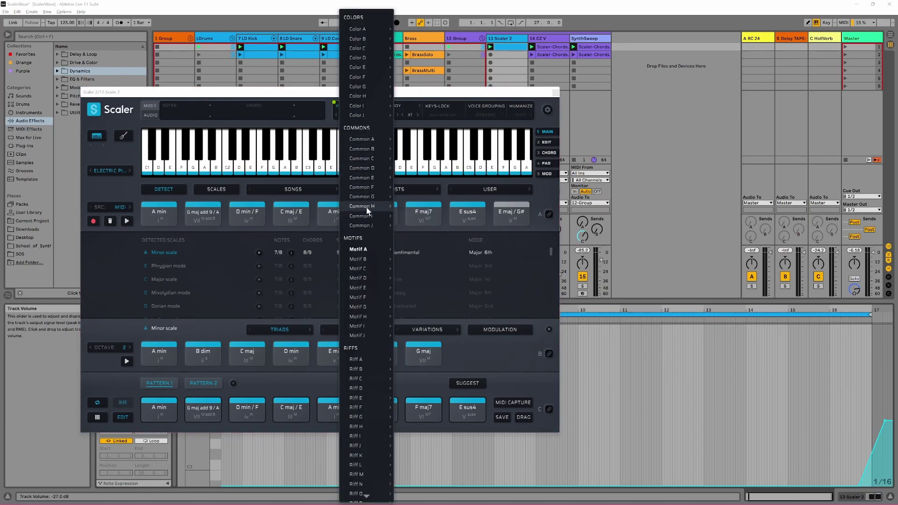
mouse_move(373, 277)
click(418, 242)
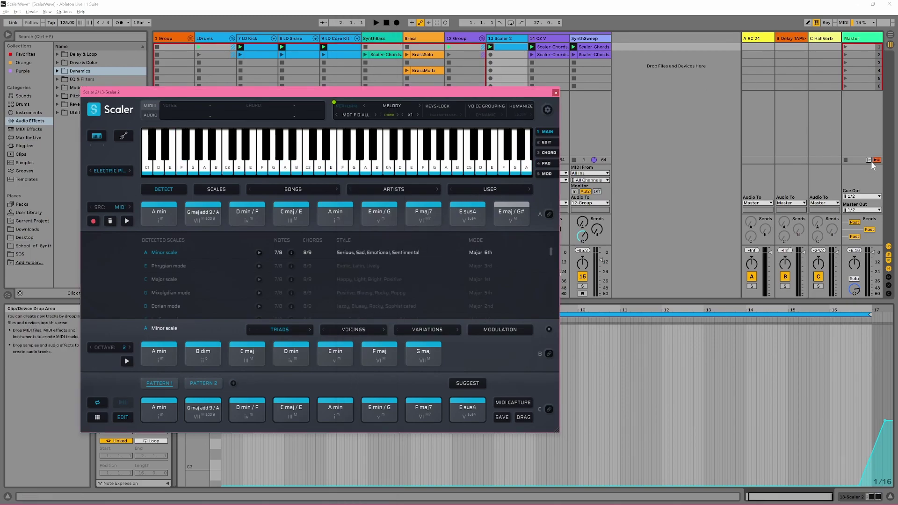
Step: Stop all clips, play the first scene, and move and enlarge the Scaler window to watch for the motif change
click(850, 160)
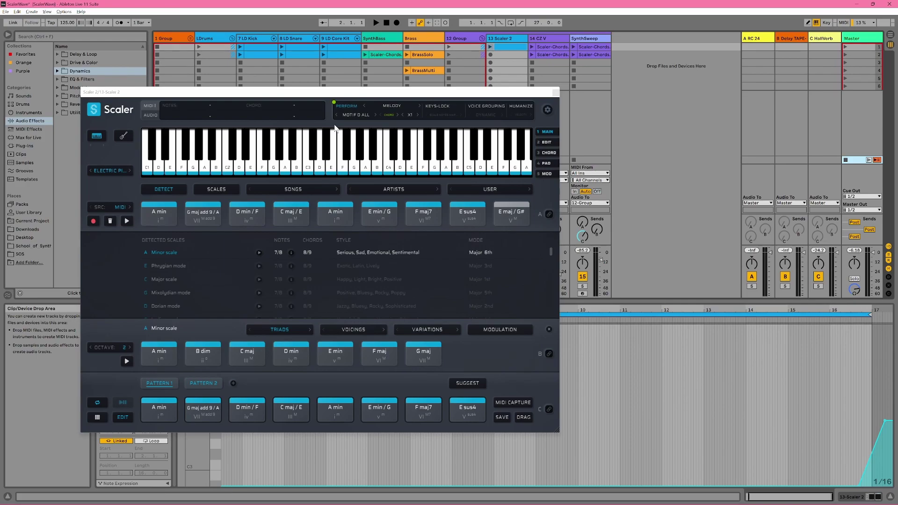
click(845, 47)
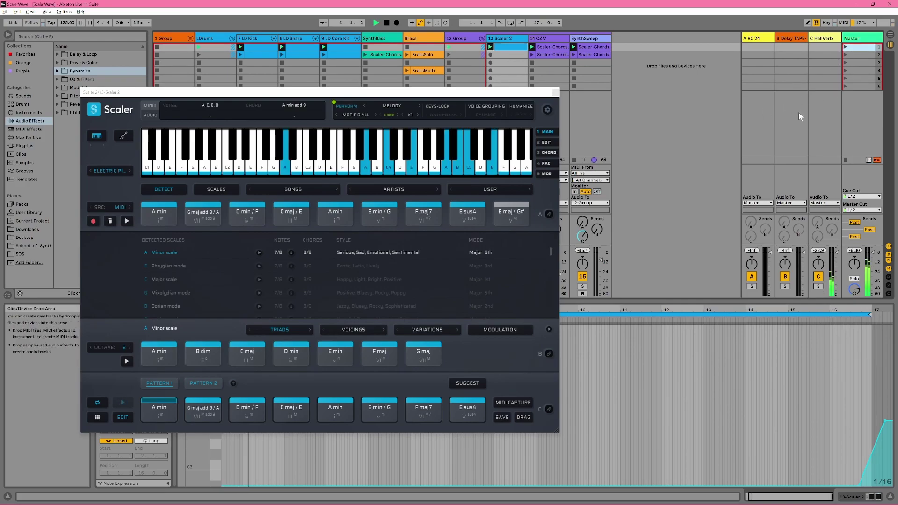
drag(469, 98, 513, 62)
drag(604, 398, 660, 415)
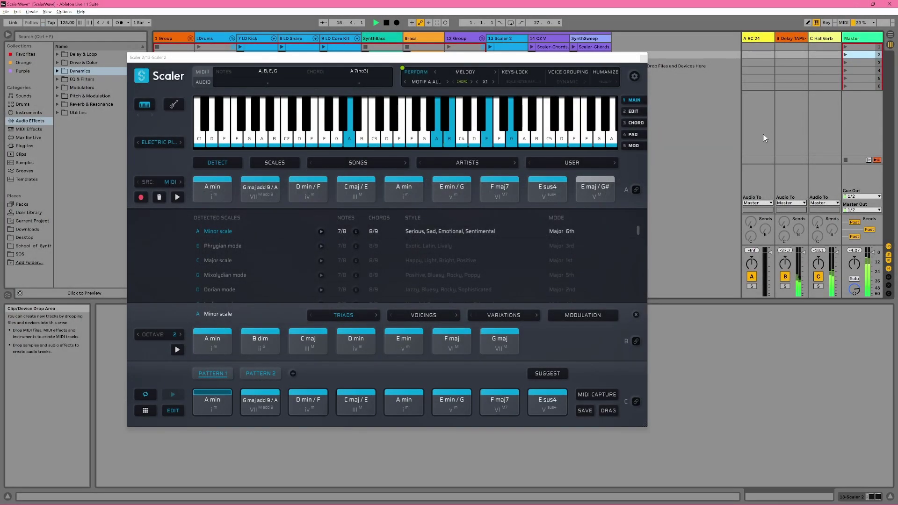
Step: Check the track mixer and Scaler's active motif while the second scene plays, close the plug-in and stop playback
click(644, 59)
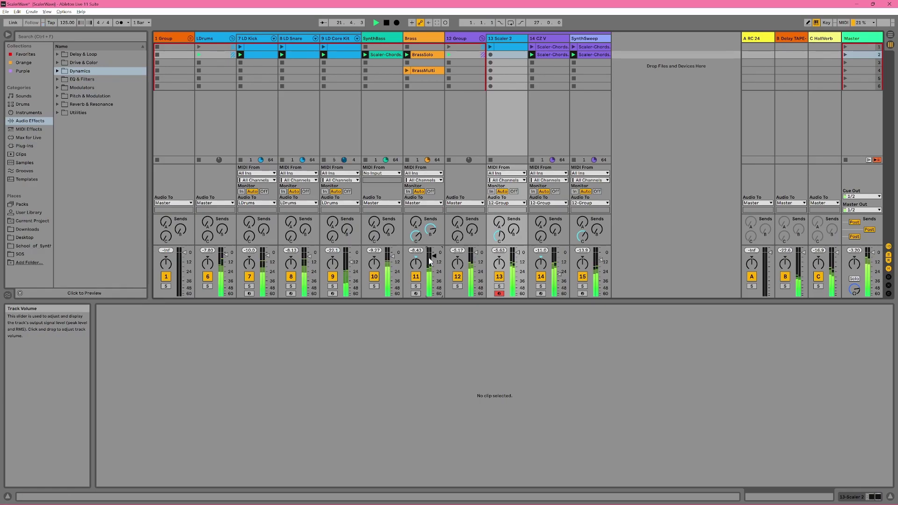
double_click(501, 38)
click(120, 409)
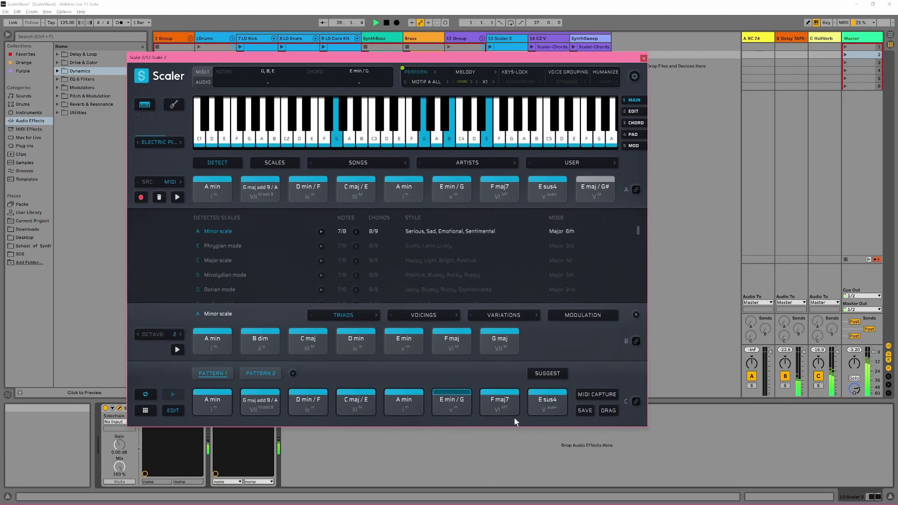
click(643, 58)
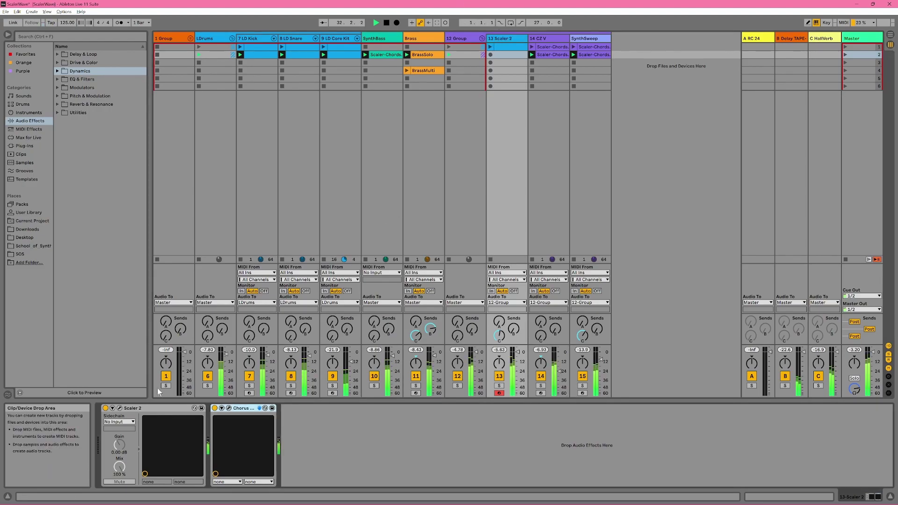
key(space)
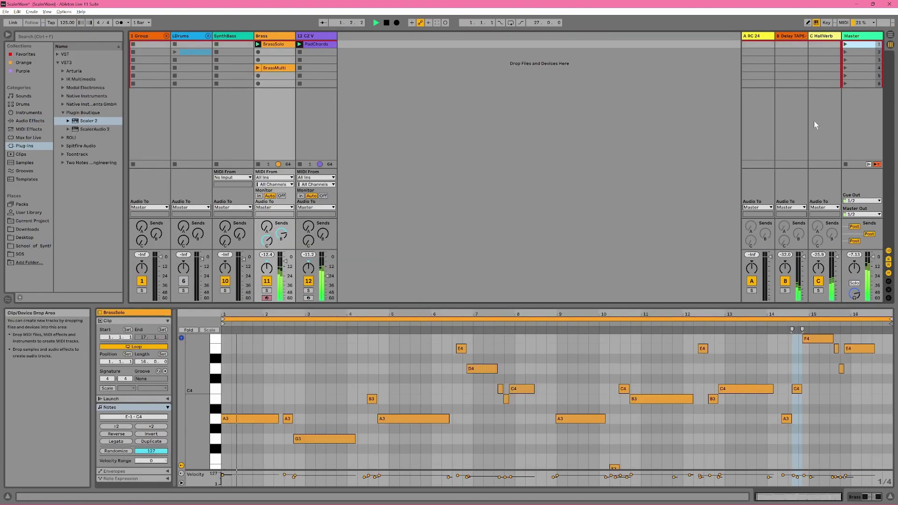
Step: Record the PadChords clip into Scaler's chord detection and add the first eight detected chords to Pattern 1
click(282, 40)
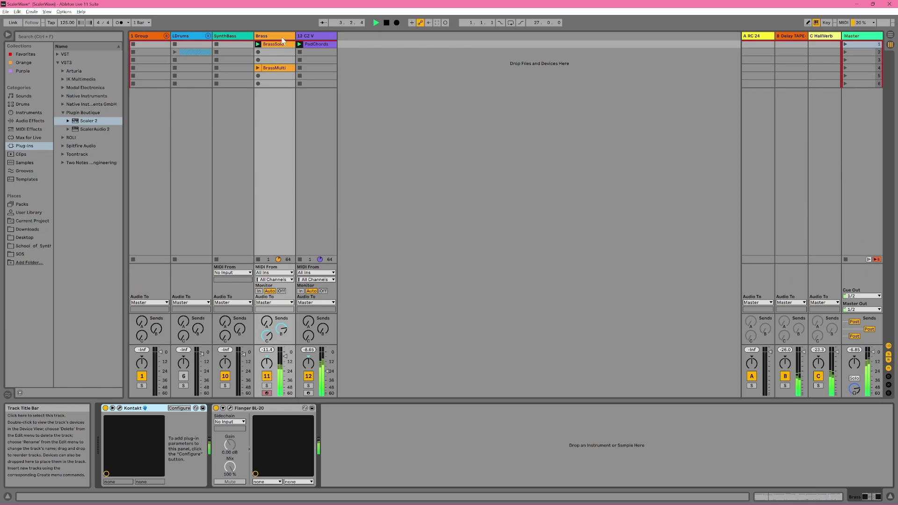
click(307, 36)
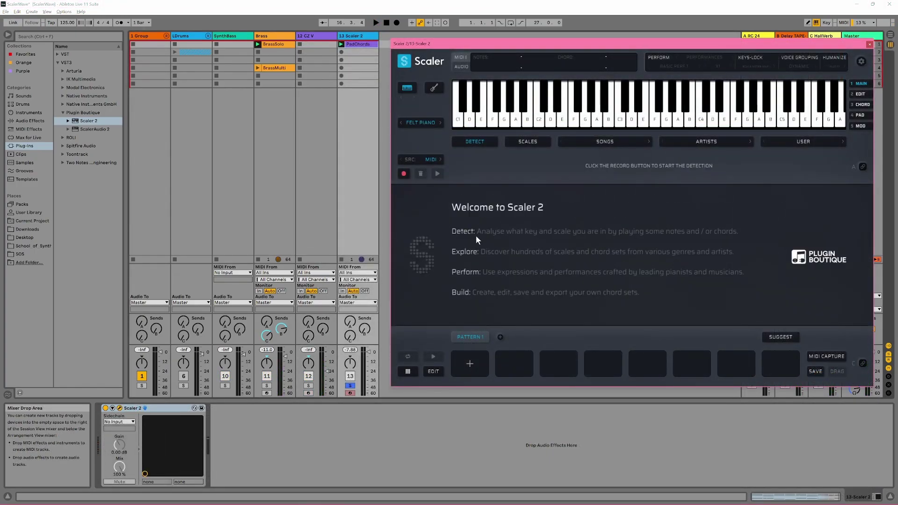
click(404, 174)
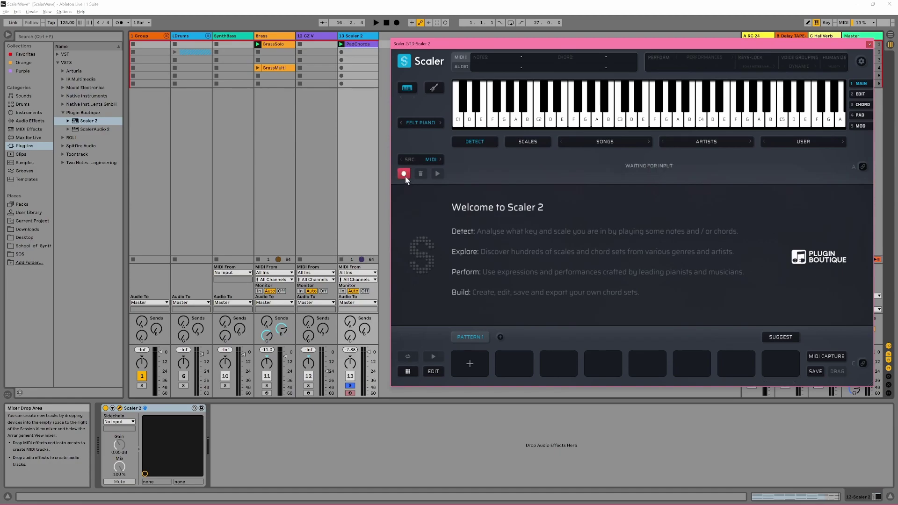
click(341, 45)
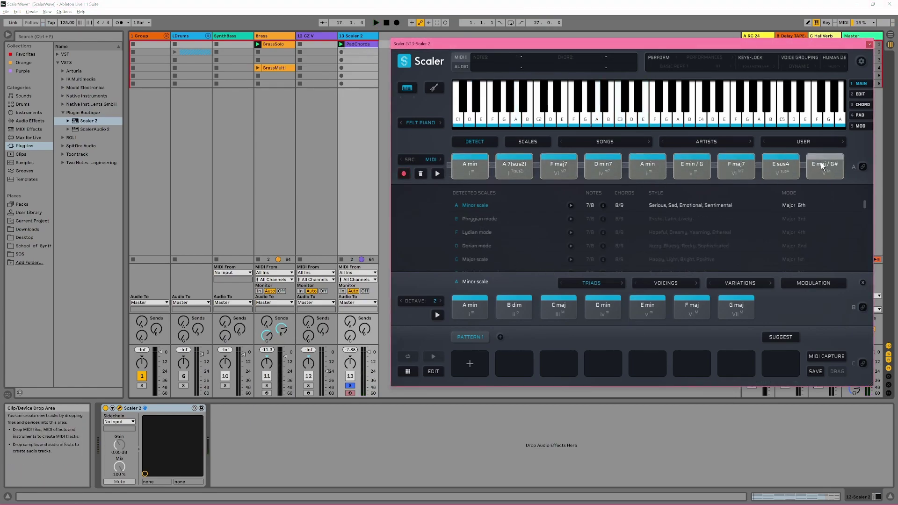
drag(456, 152, 473, 358)
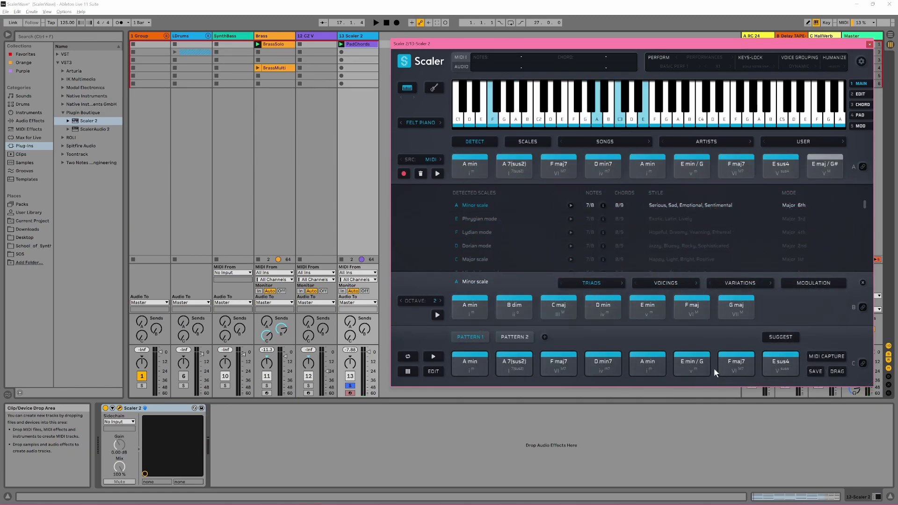
Step: Bring up chord suggestions for A 7(sus2) in Pattern 1, audition the suggested E min9 and enable Minimize Movement
click(520, 337)
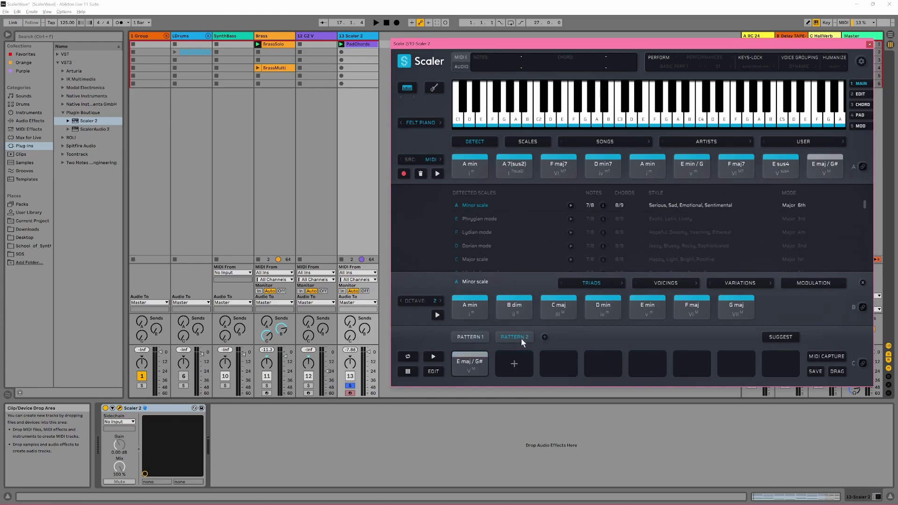
click(477, 337)
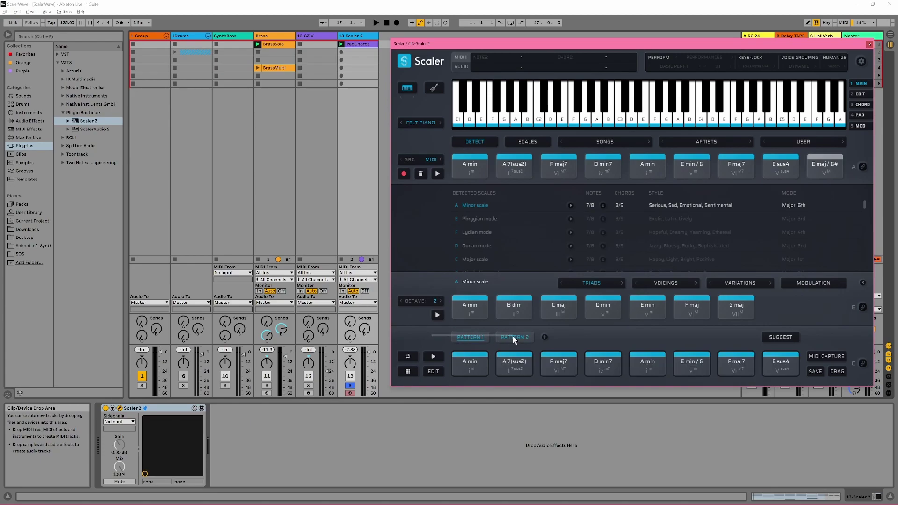
click(515, 364)
click(781, 337)
click(772, 304)
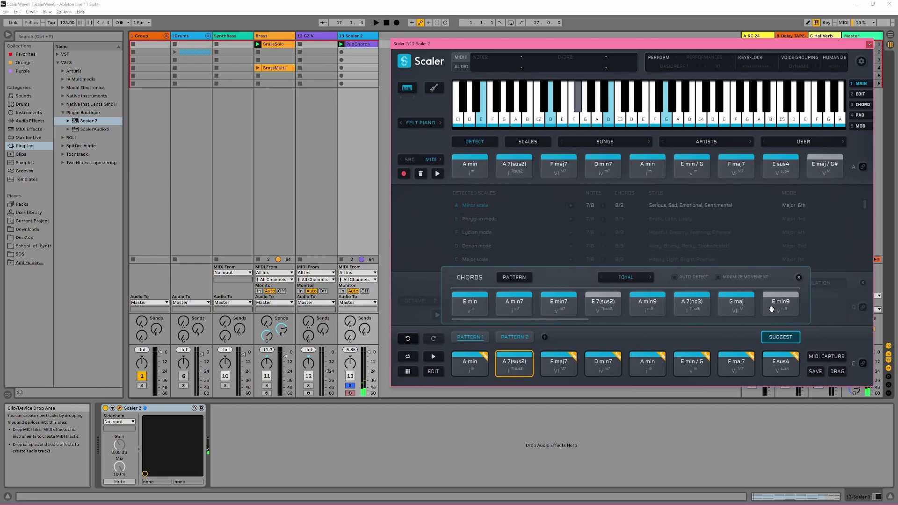
click(719, 278)
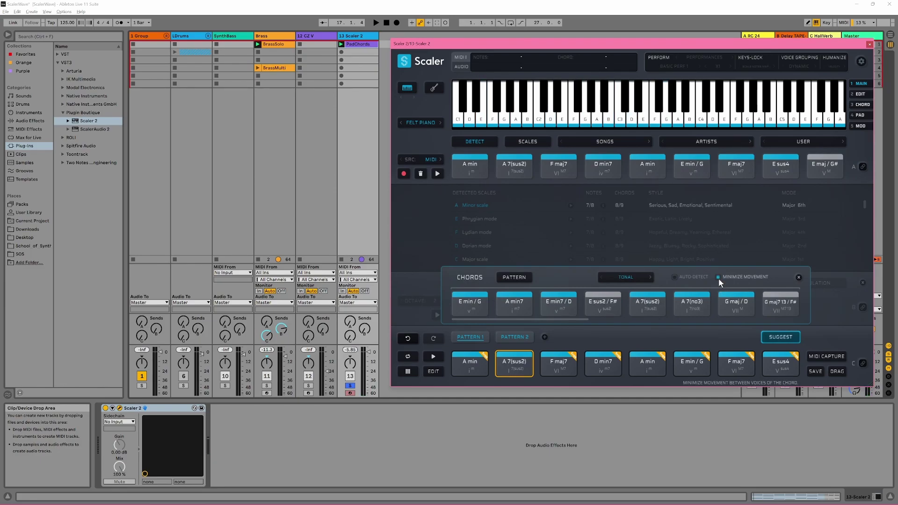
Step: Use G maj add 9 / A, D min / F and C maj / E as Pattern 1's second to fourth chords, audition them and close the suggestions
click(470, 365)
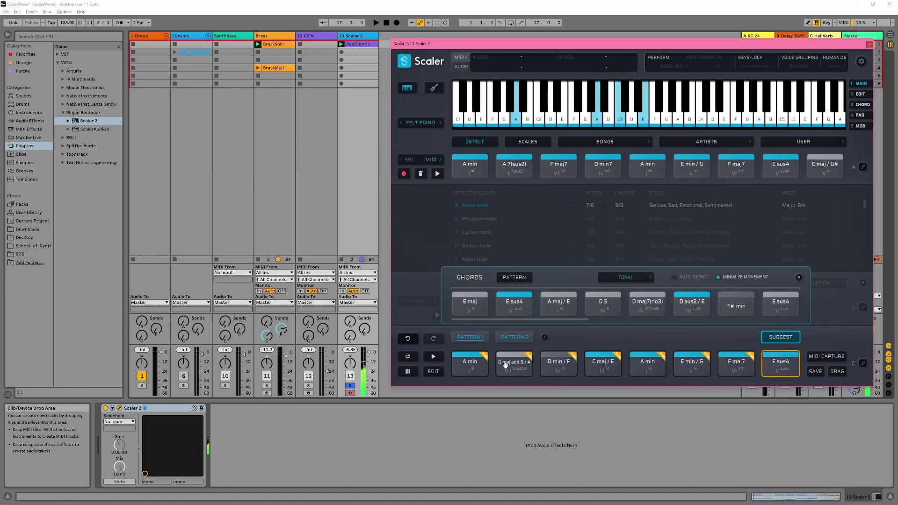
click(516, 364)
click(555, 367)
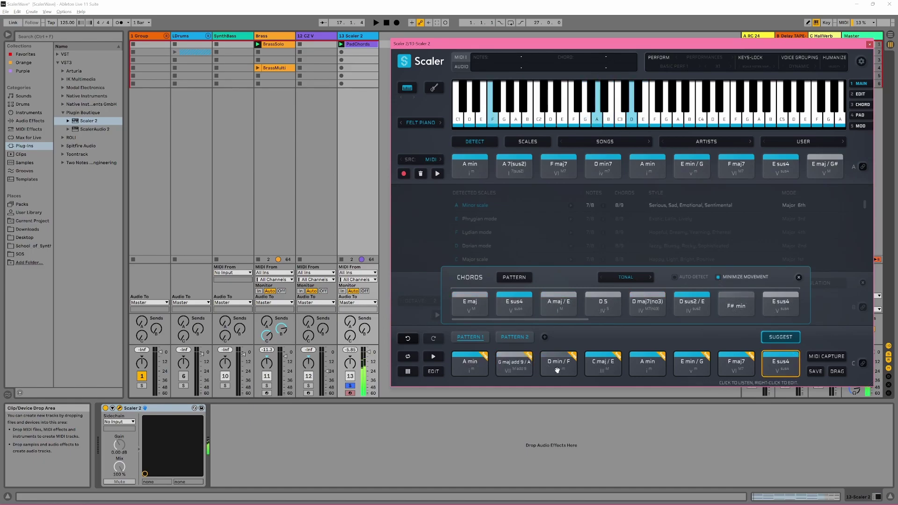
click(596, 368)
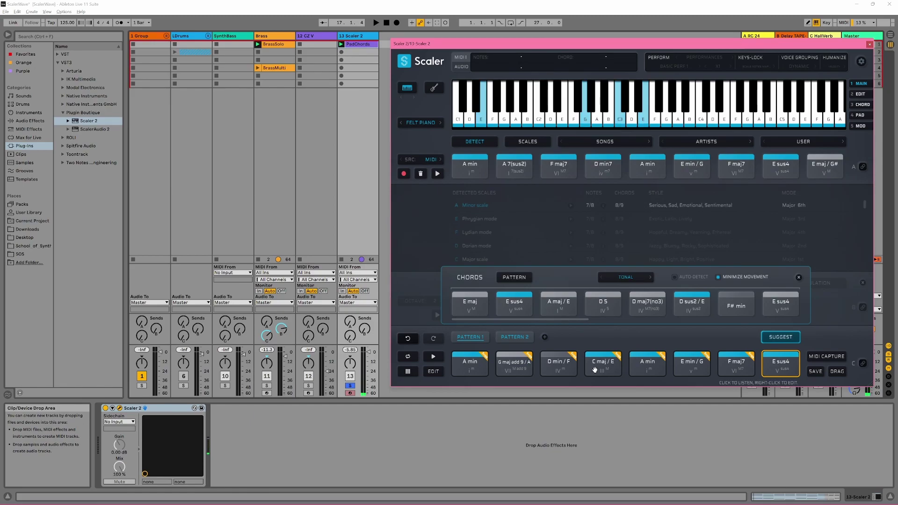
click(799, 278)
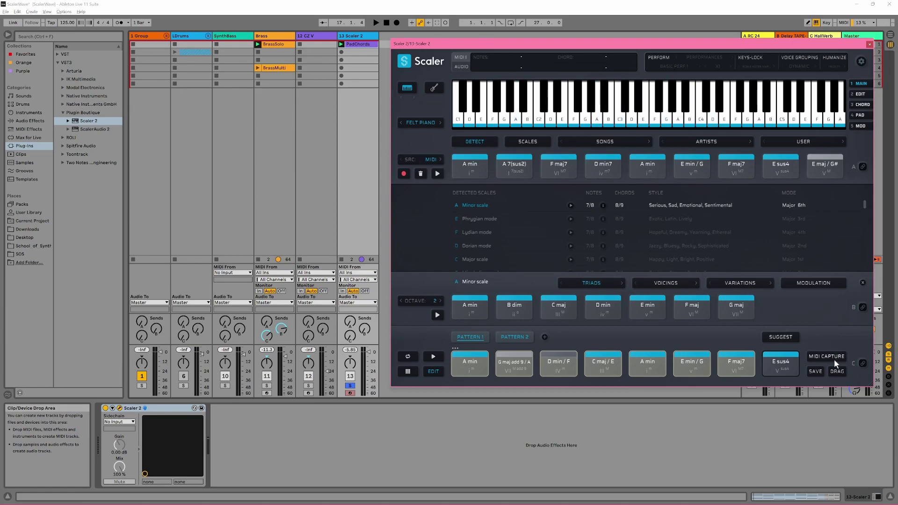
Step: Export Pattern 1 as a MIDI clip into the first slot of the CZ V track and launch the first scene
drag(485, 136, 311, 46)
click(845, 45)
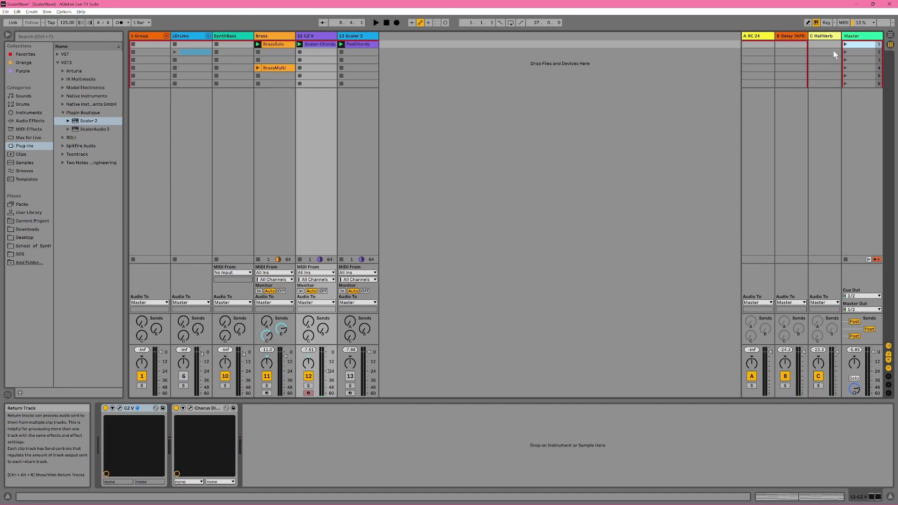
Step: Set Scaler's bass performance to Trance 1, audition Pattern 1 and export it as a MIDI clip into the SynthBass track's first slot
key(Right)
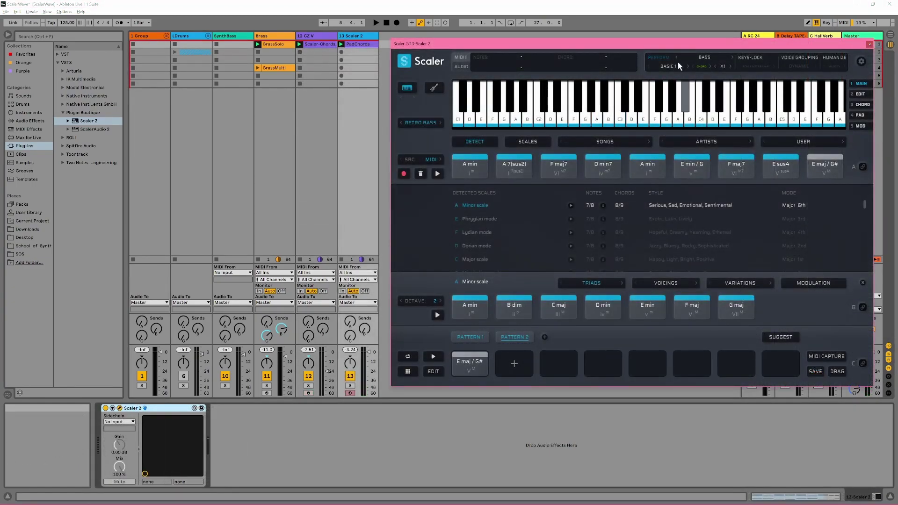
click(672, 66)
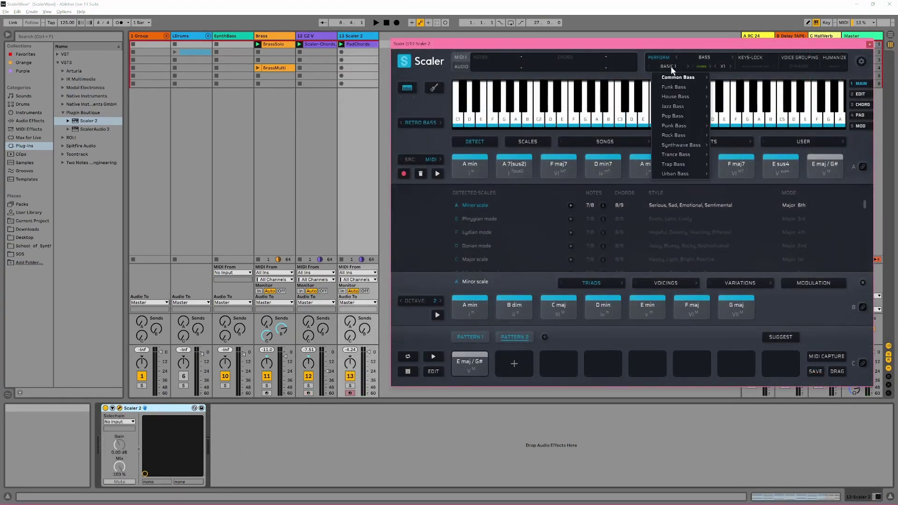
mouse_move(688, 156)
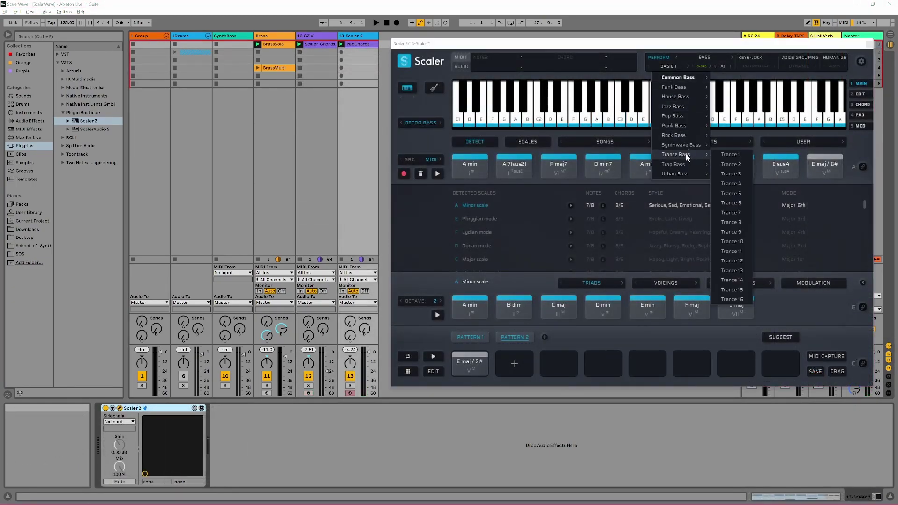
click(728, 155)
click(435, 355)
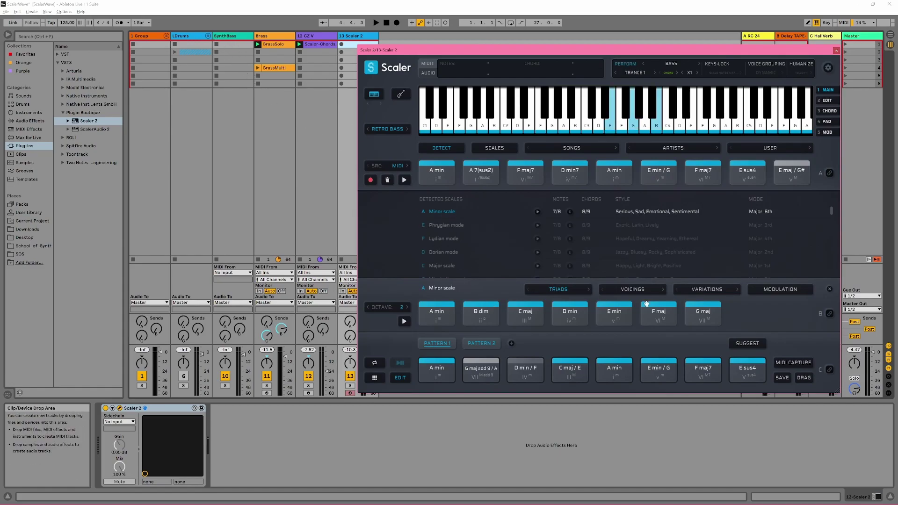
drag(800, 377, 233, 47)
Step: Open the SynthBass clip's notes and adjust the pitch of selected bass notes
click(229, 44)
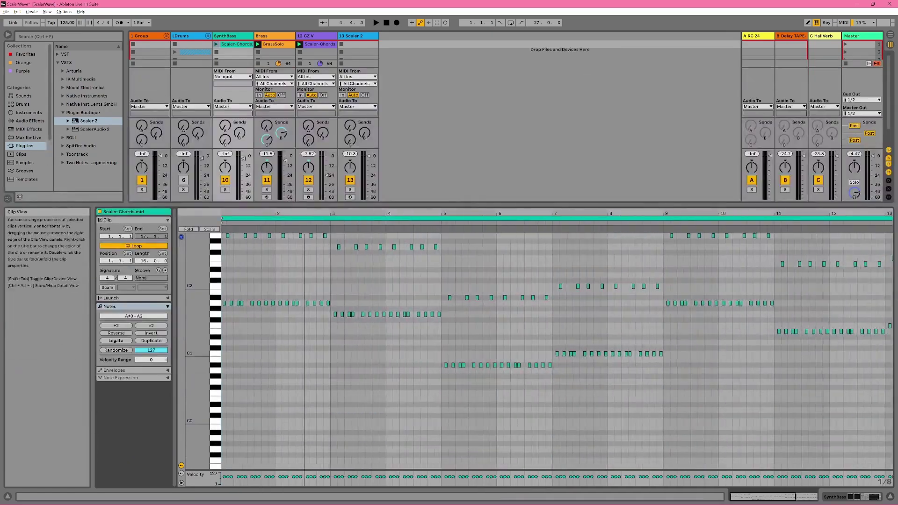
drag(264, 213, 264, 253)
drag(613, 386, 395, 260)
drag(392, 375, 393, 363)
right_click(393, 364)
key(Escape)
drag(843, 350, 631, 385)
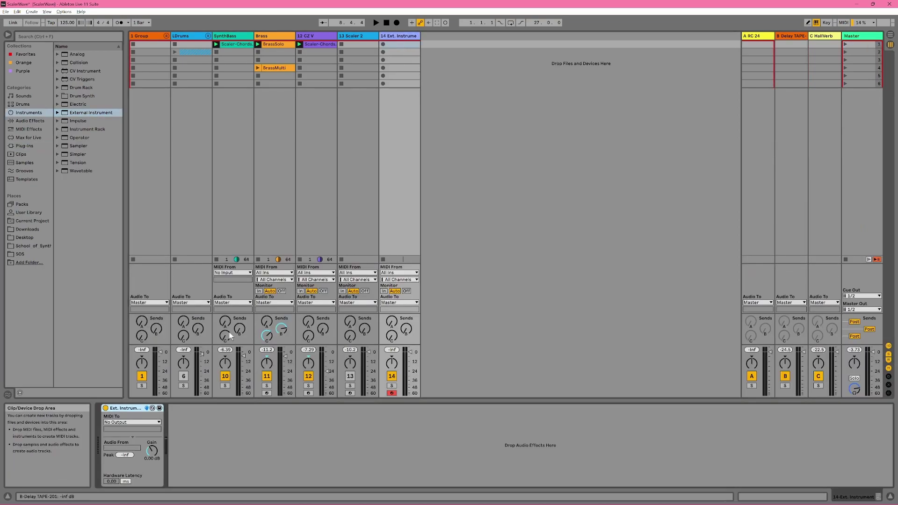
Step: Route the External Instrument's MIDI to prologue 1 SOUND and set its audio input to 5/6
click(142, 422)
click(151, 335)
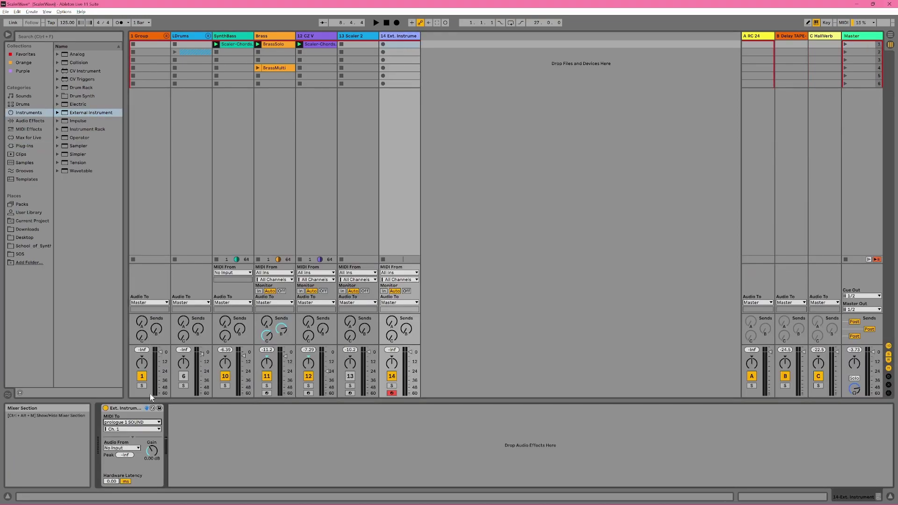
click(138, 448)
click(138, 449)
Step: Copy the CZ V chord clip to the SynthSweep track's first slot, and raise the SynthSweep and Brass volumes while the first scene plays
click(318, 44)
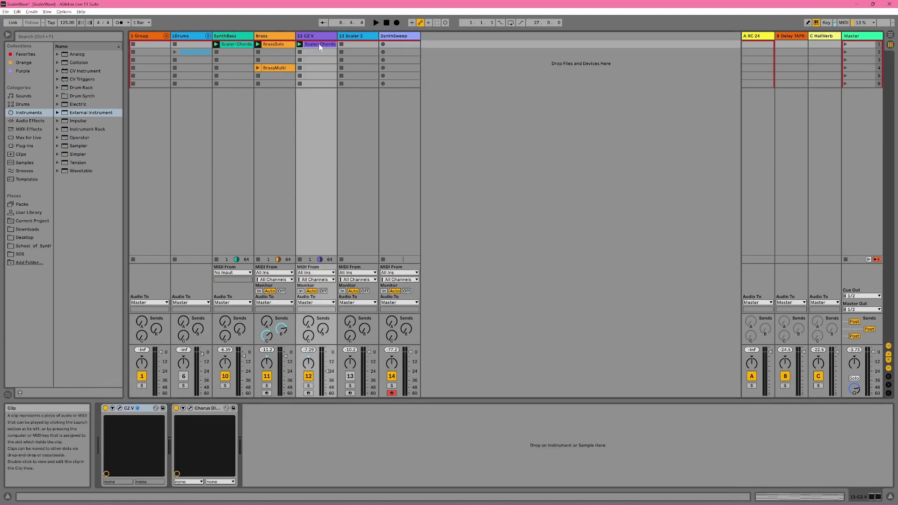
drag(313, 44, 400, 44)
click(848, 45)
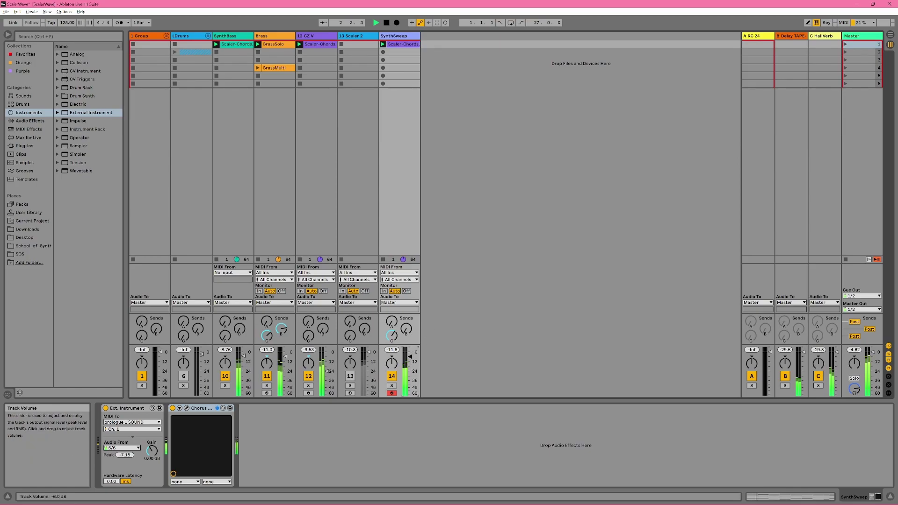
drag(412, 360, 413, 354)
drag(286, 355, 285, 353)
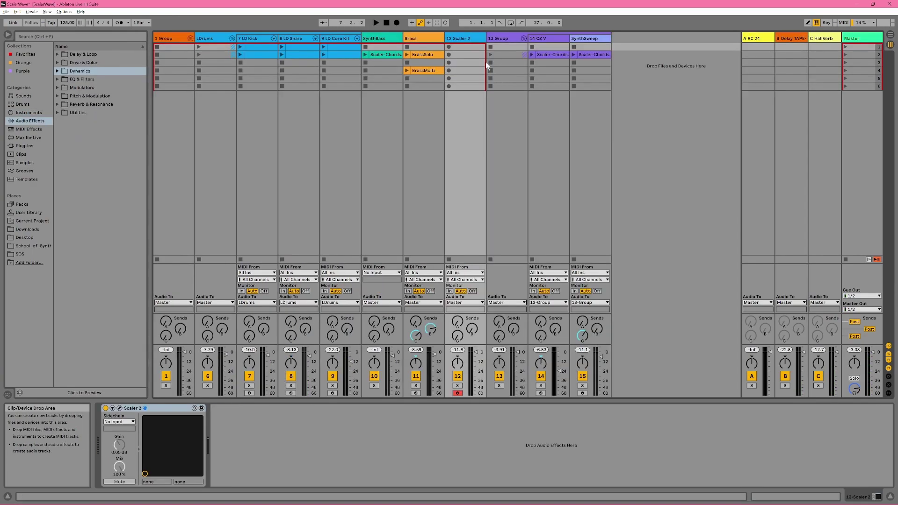
Step: Play the Scaler track's automation clip to assign MIDI CC #52 to recalling Scaler's Motif A melody settings, and save the assignment
click(120, 409)
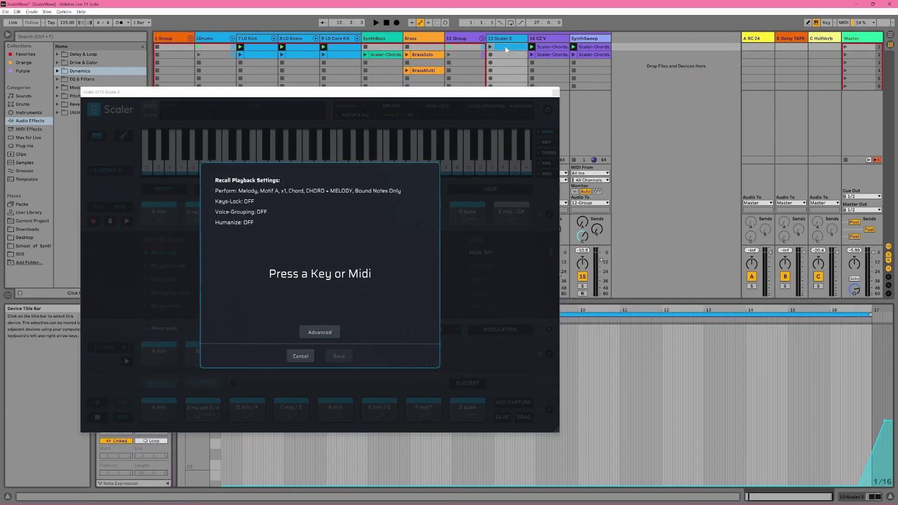
key(space)
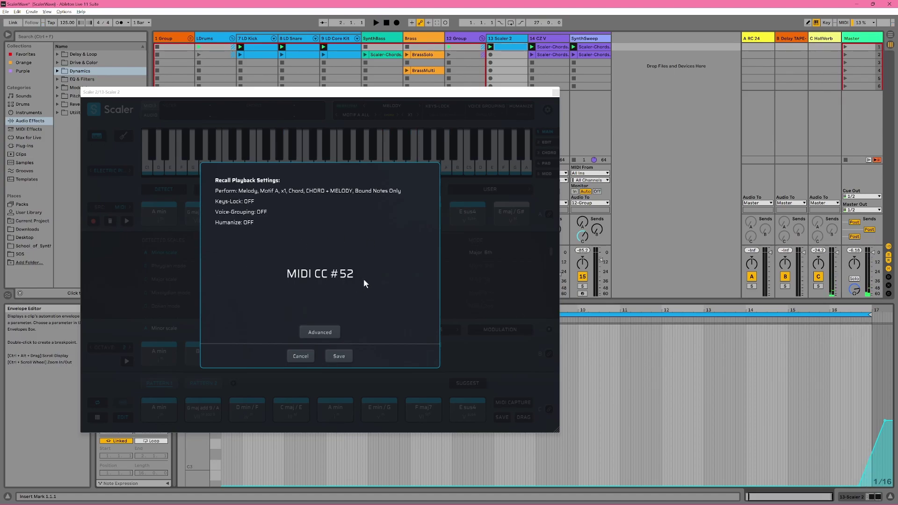
click(345, 357)
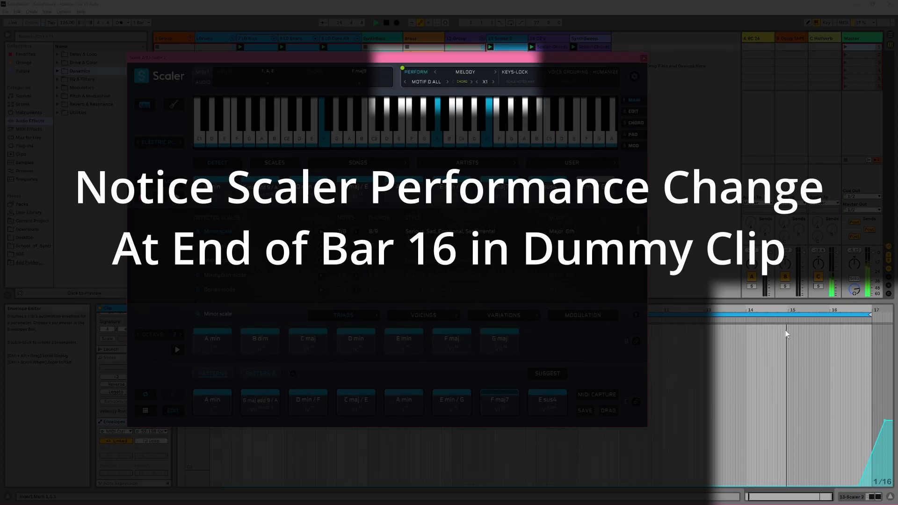
Step: Launch the second scene, check the track levels and reopen Scaler to examine its active motif during playback
click(846, 55)
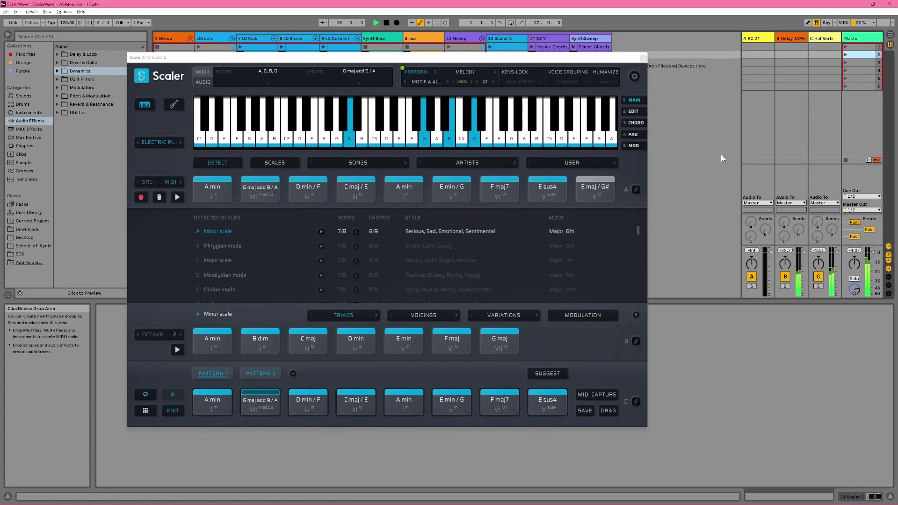
click(643, 58)
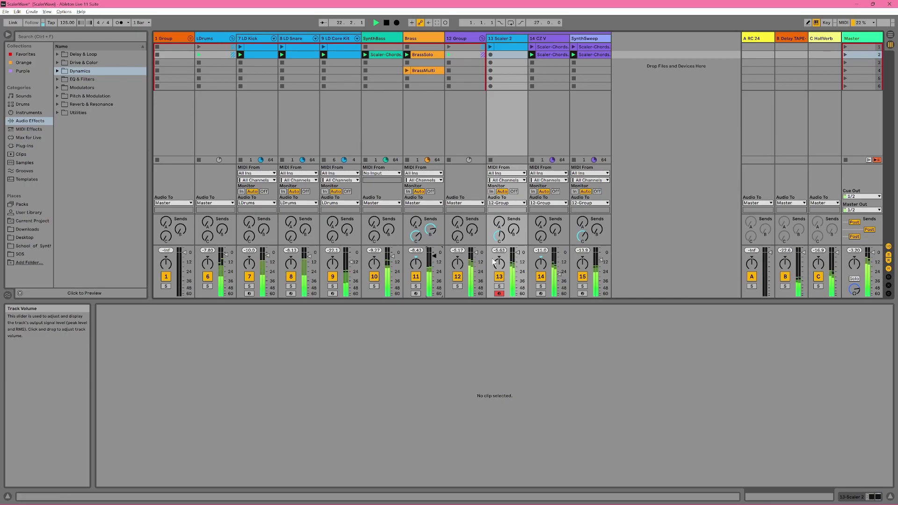
double_click(501, 38)
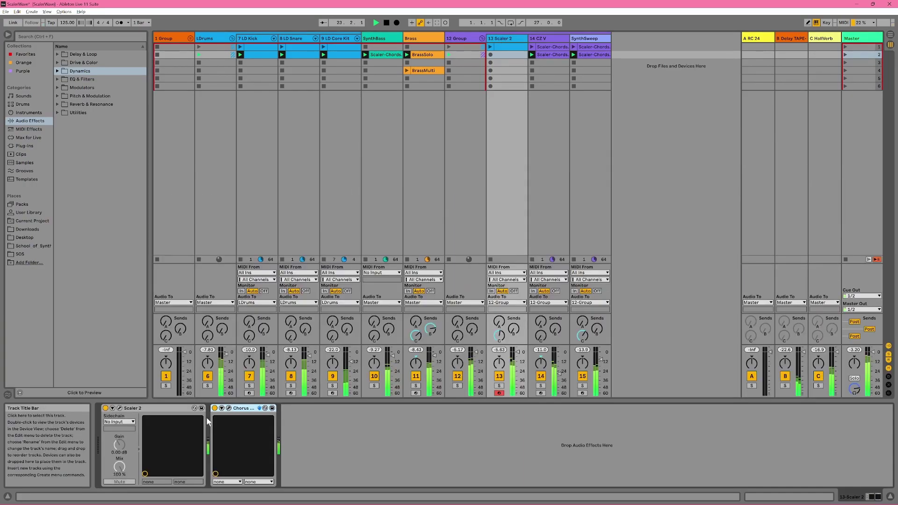
click(120, 408)
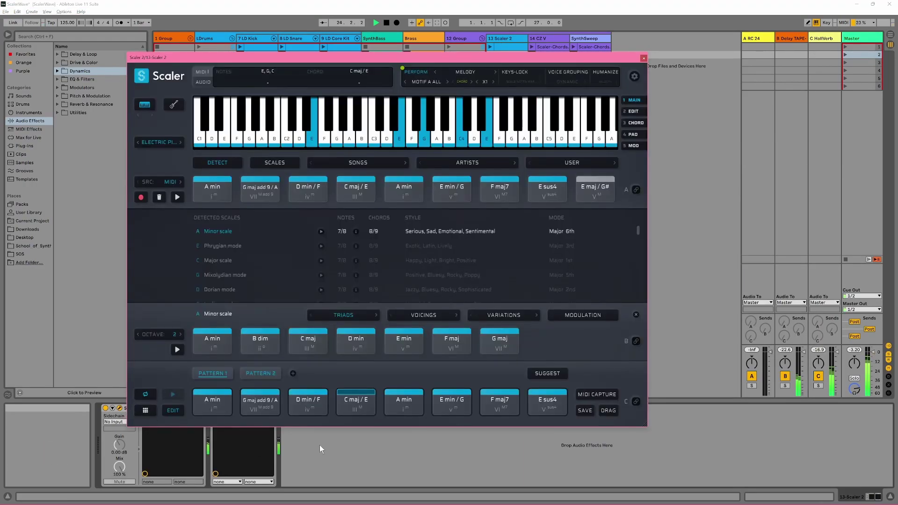